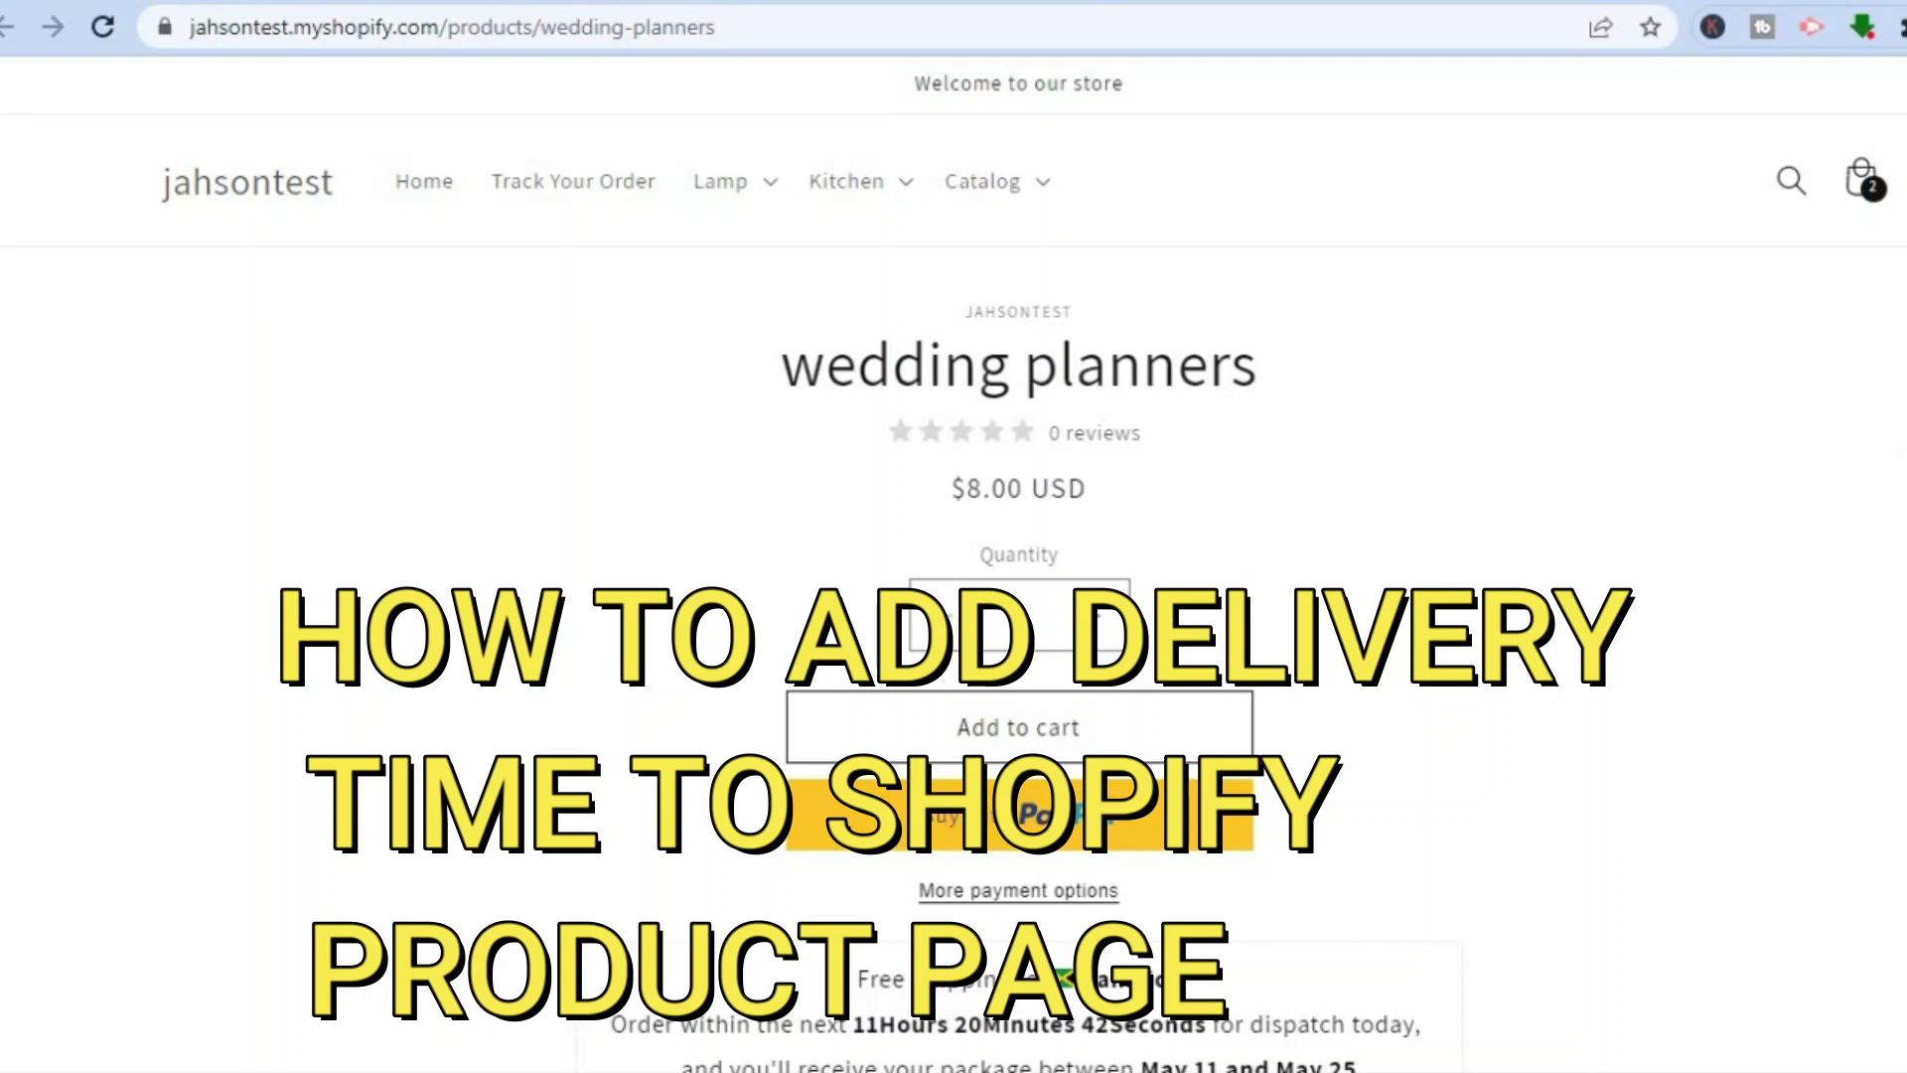
# Step: Examine the delivery estimate and order timeline below the payment buttons on the wedding planners product page
pyautogui.scroll(-3, 1018, 596)
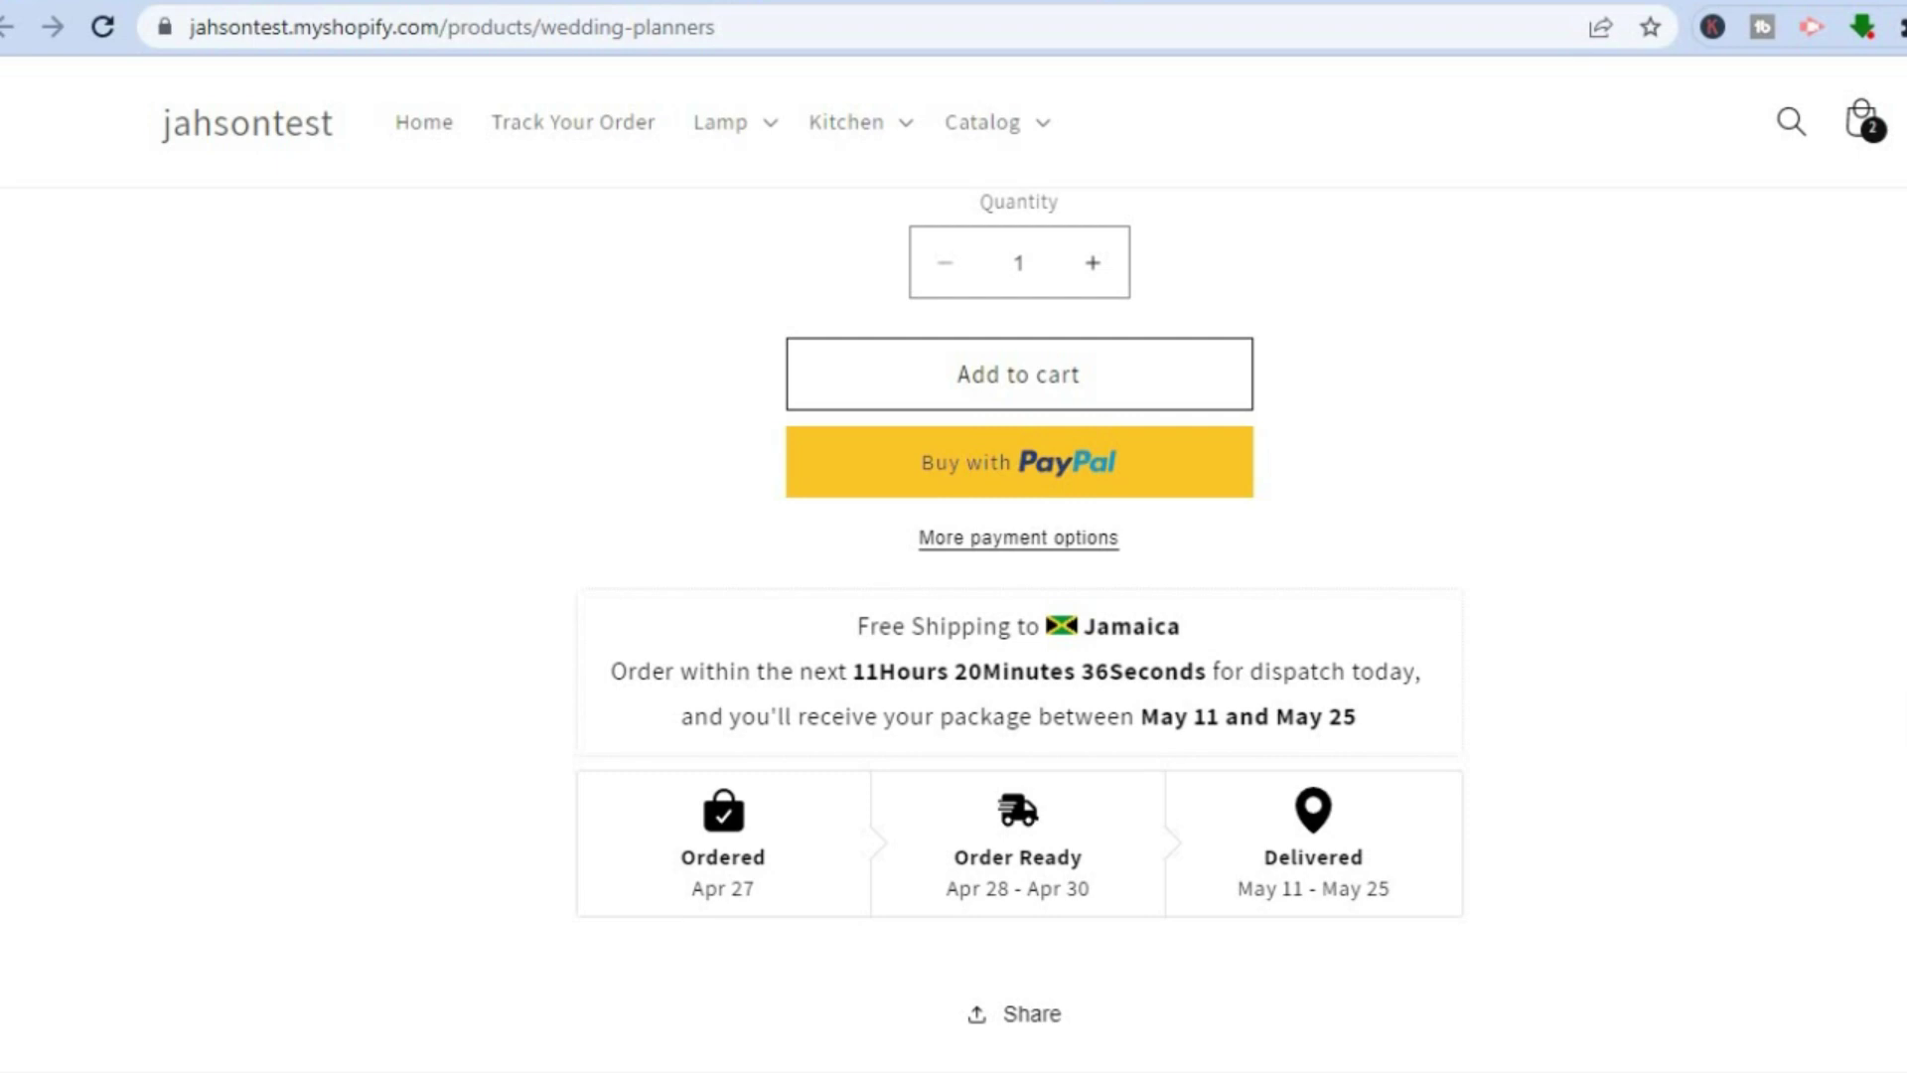
pyautogui.scroll(-1, 1019, 631)
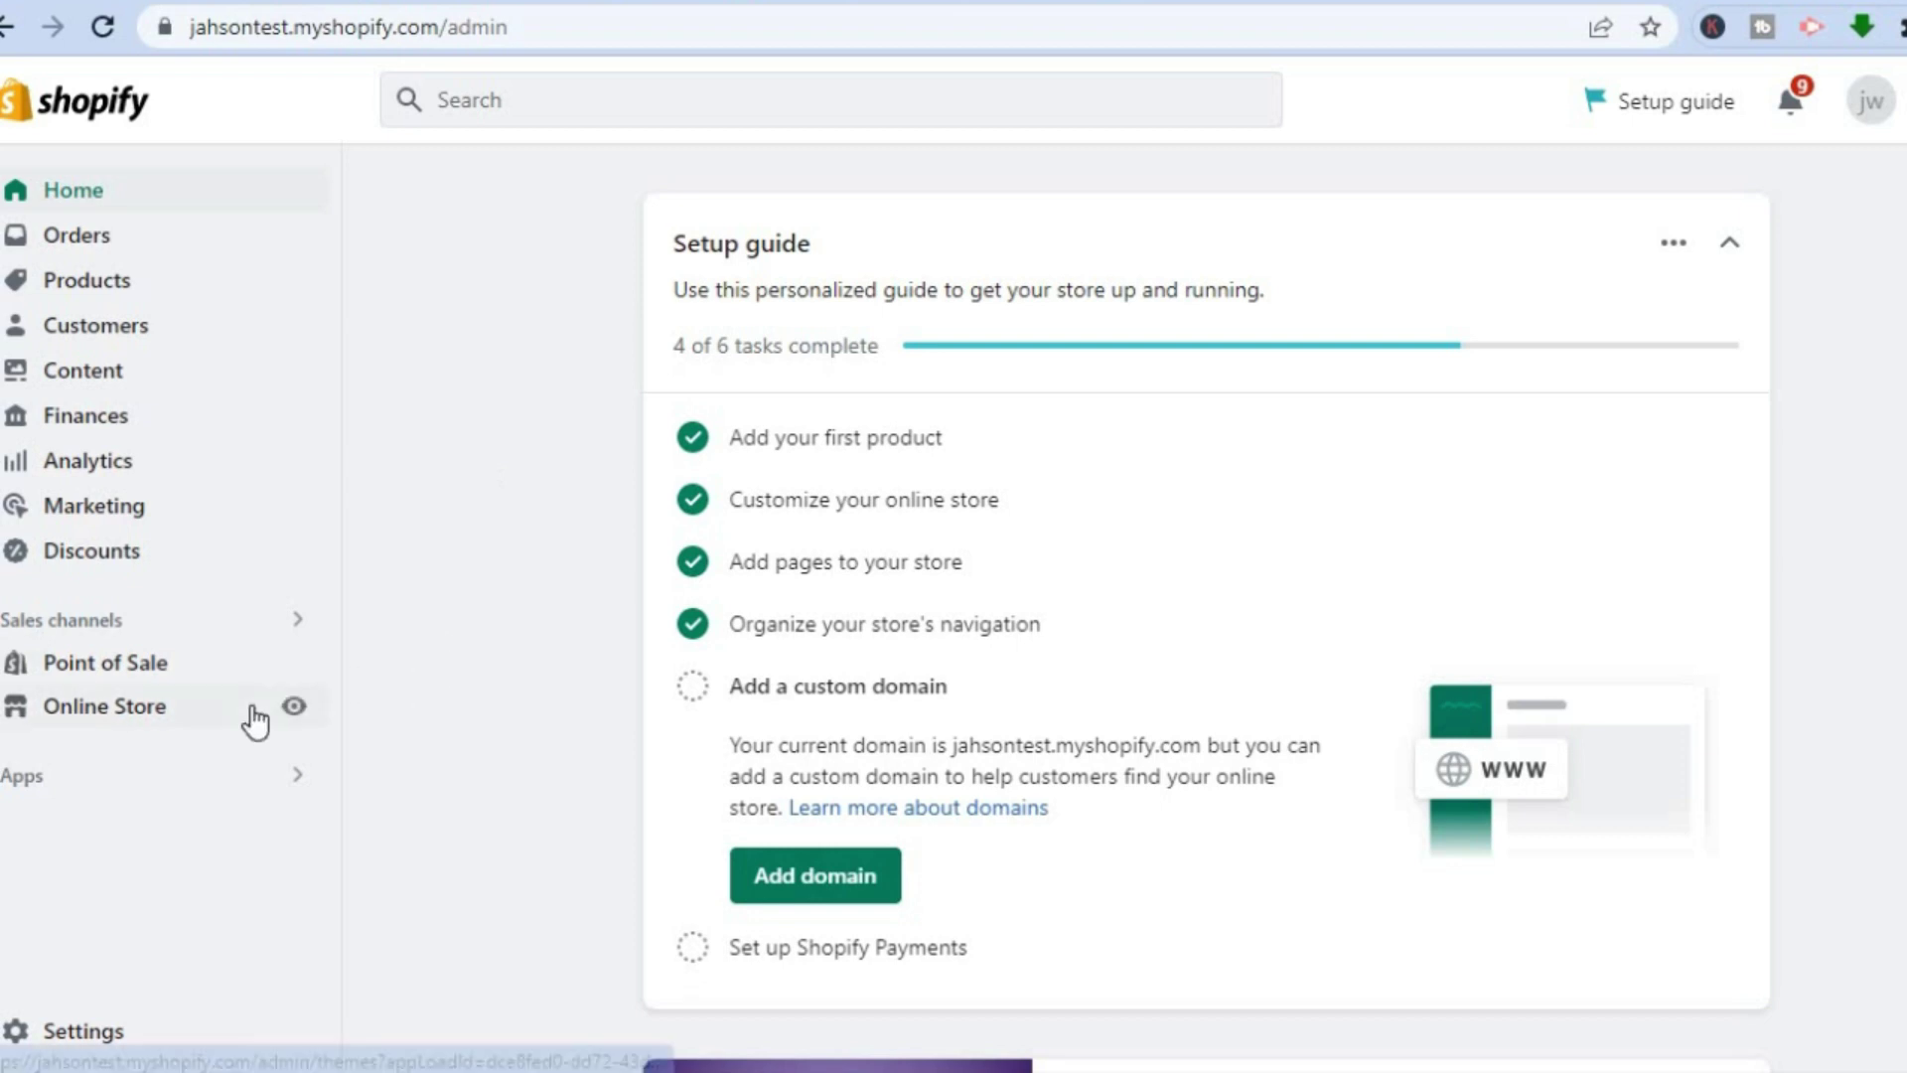
# Step: Open the Shopify App Store from the store's Apps and sales channels settings
pyautogui.click(144, 1043)
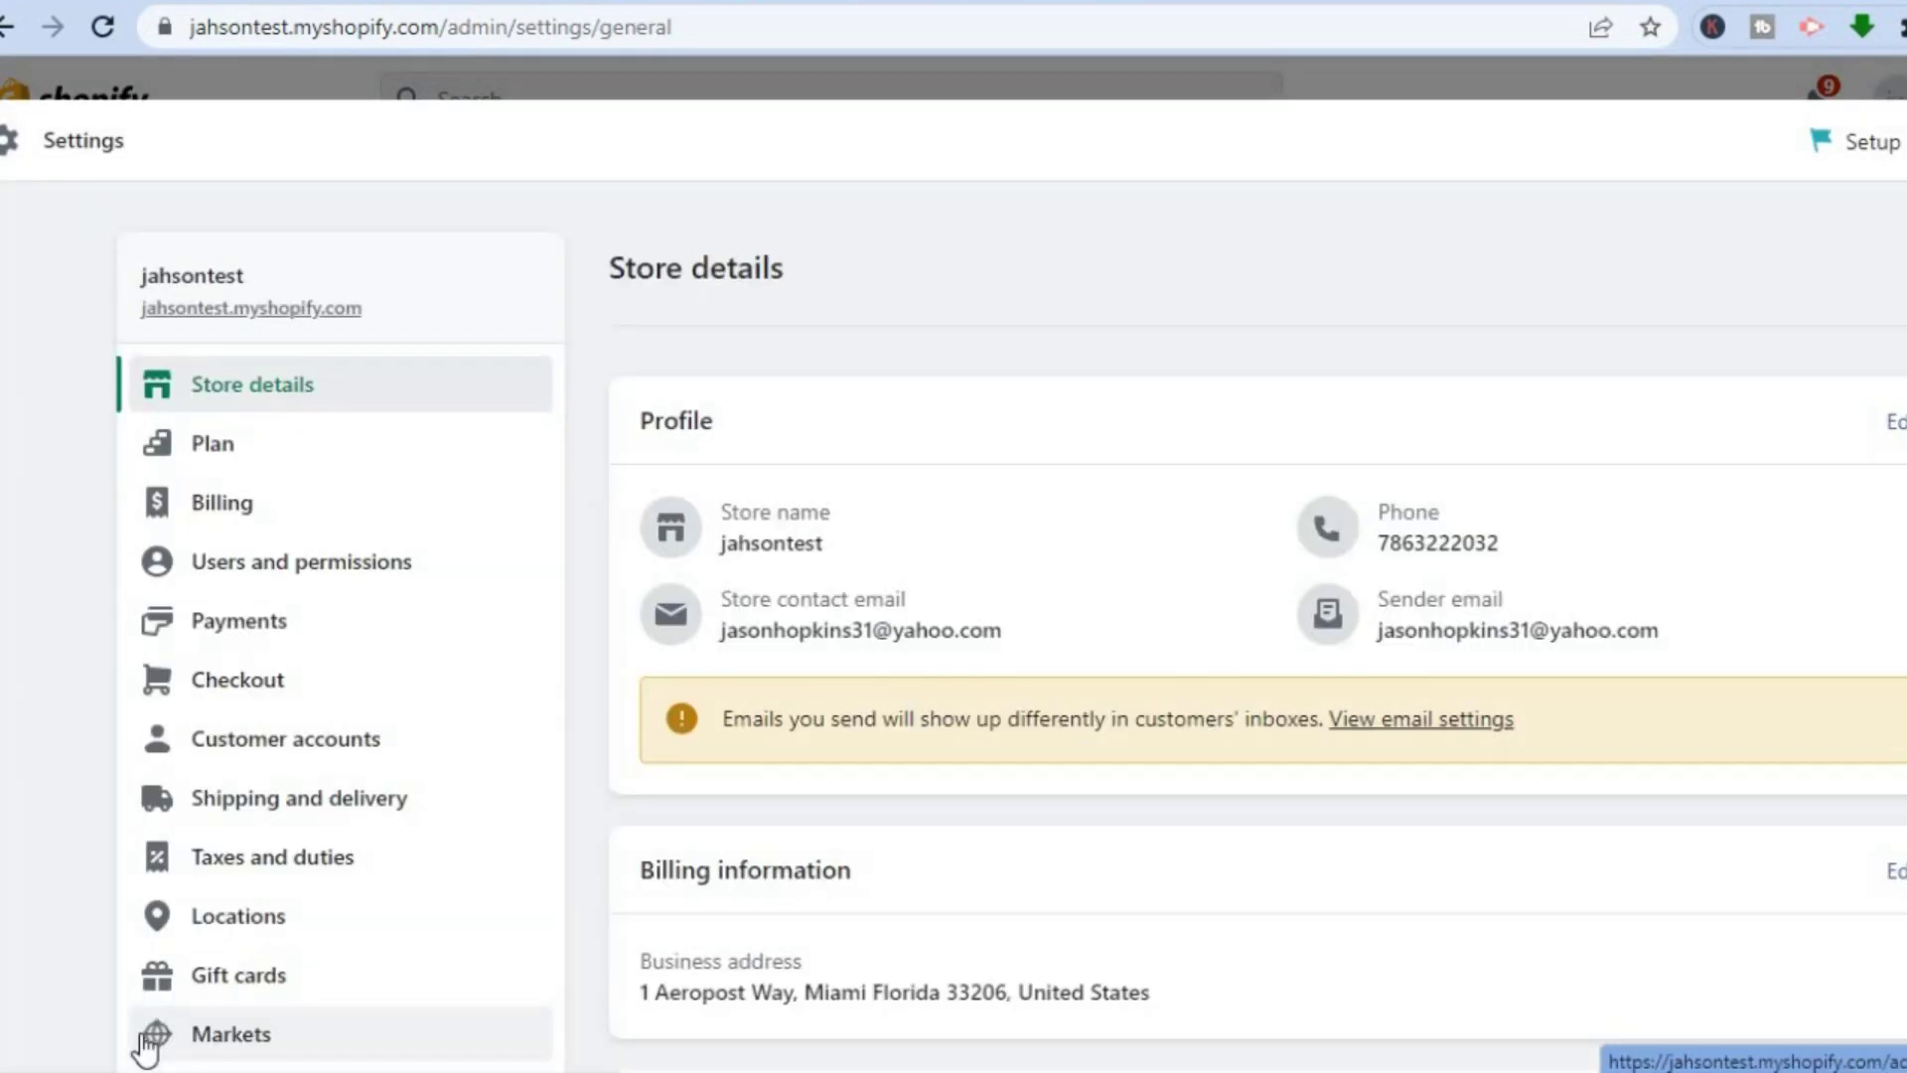
pyautogui.scroll(-3, 1010, 646)
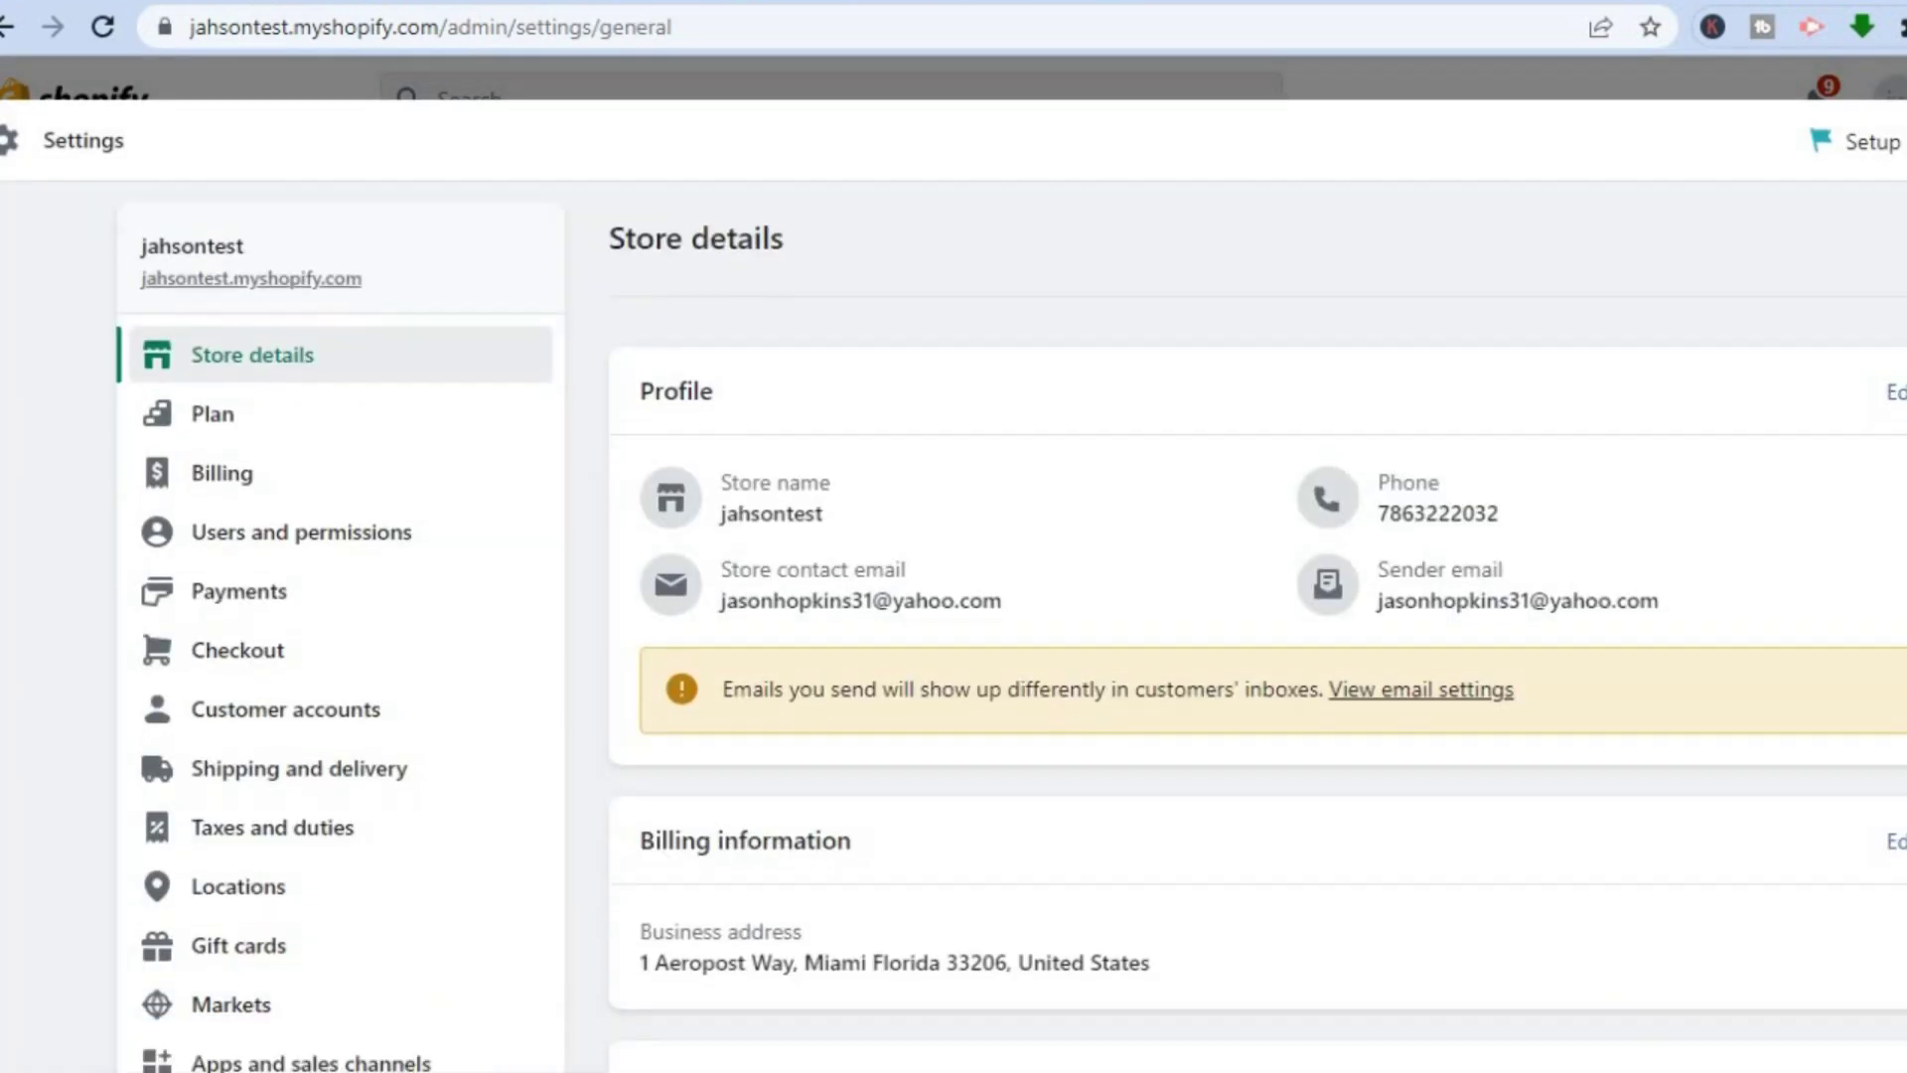
pyautogui.scroll(-2, 856, 569)
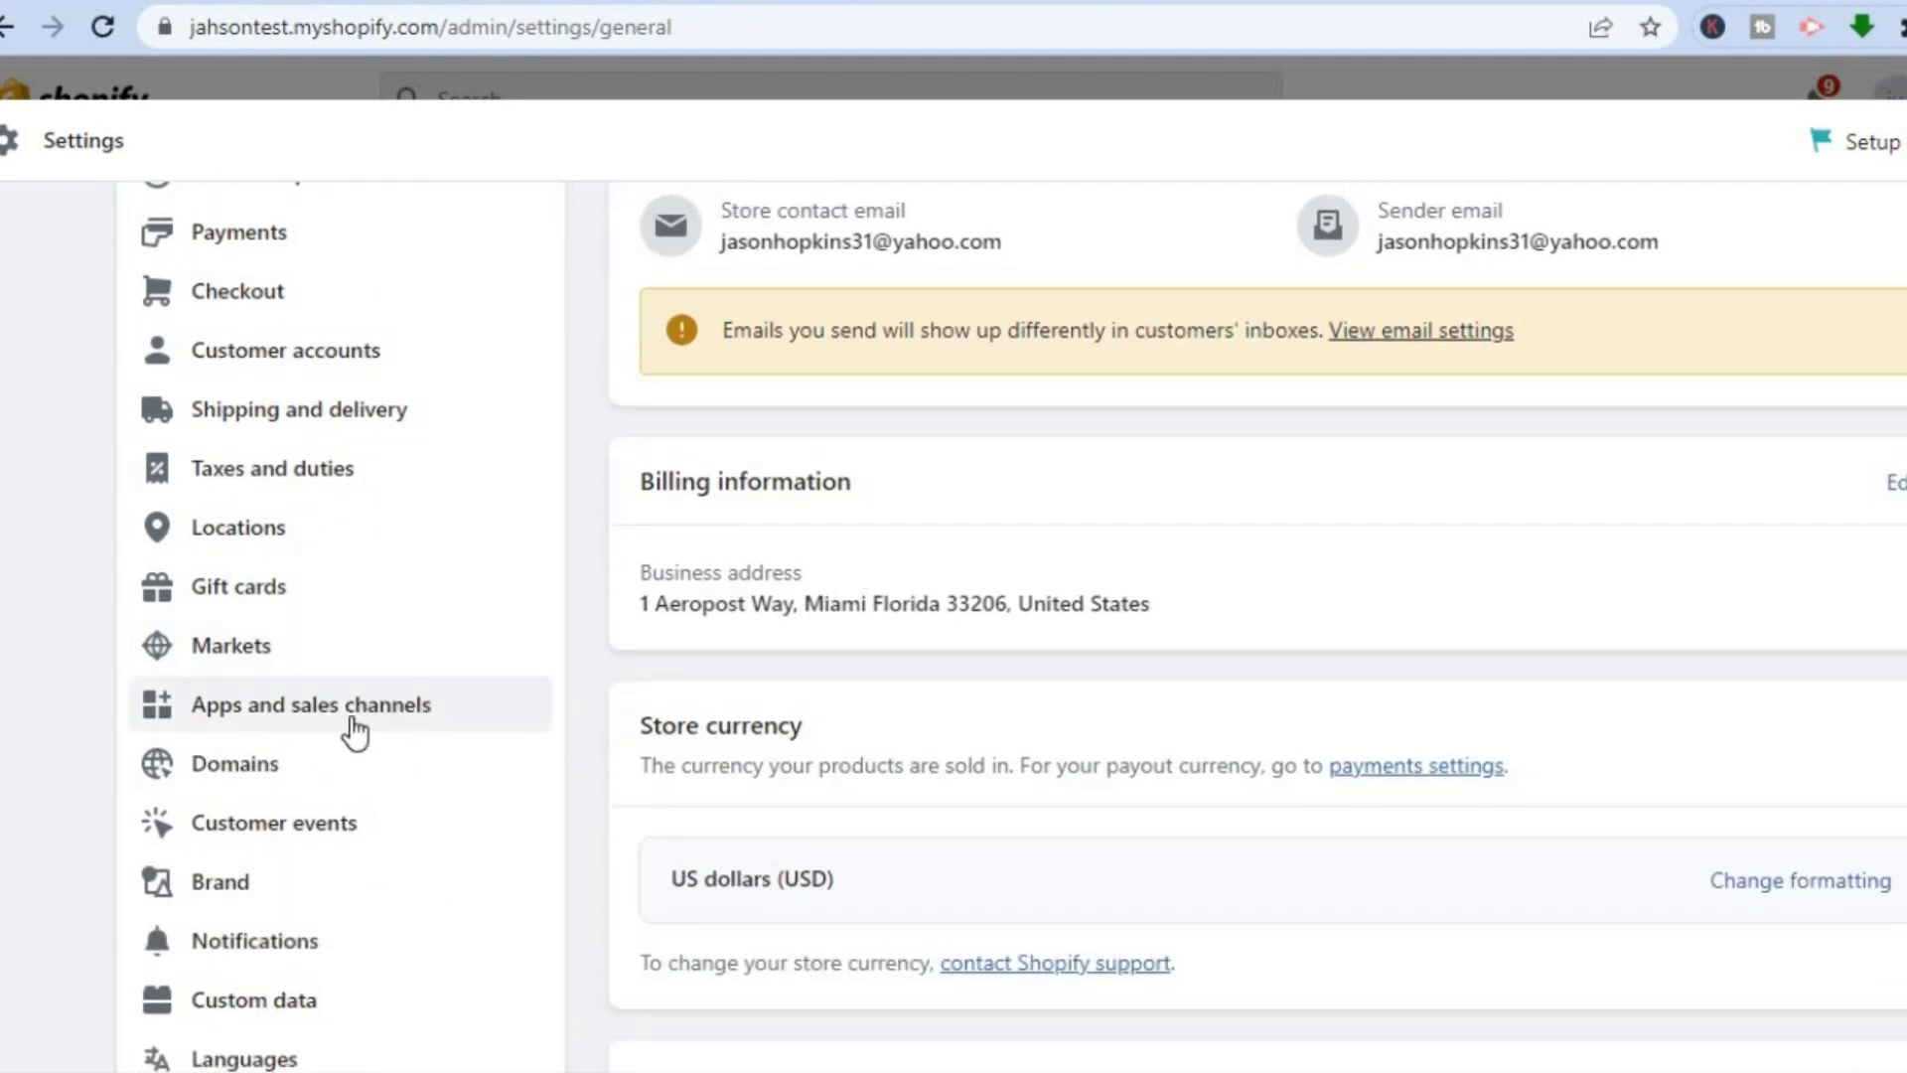
pyautogui.click(394, 713)
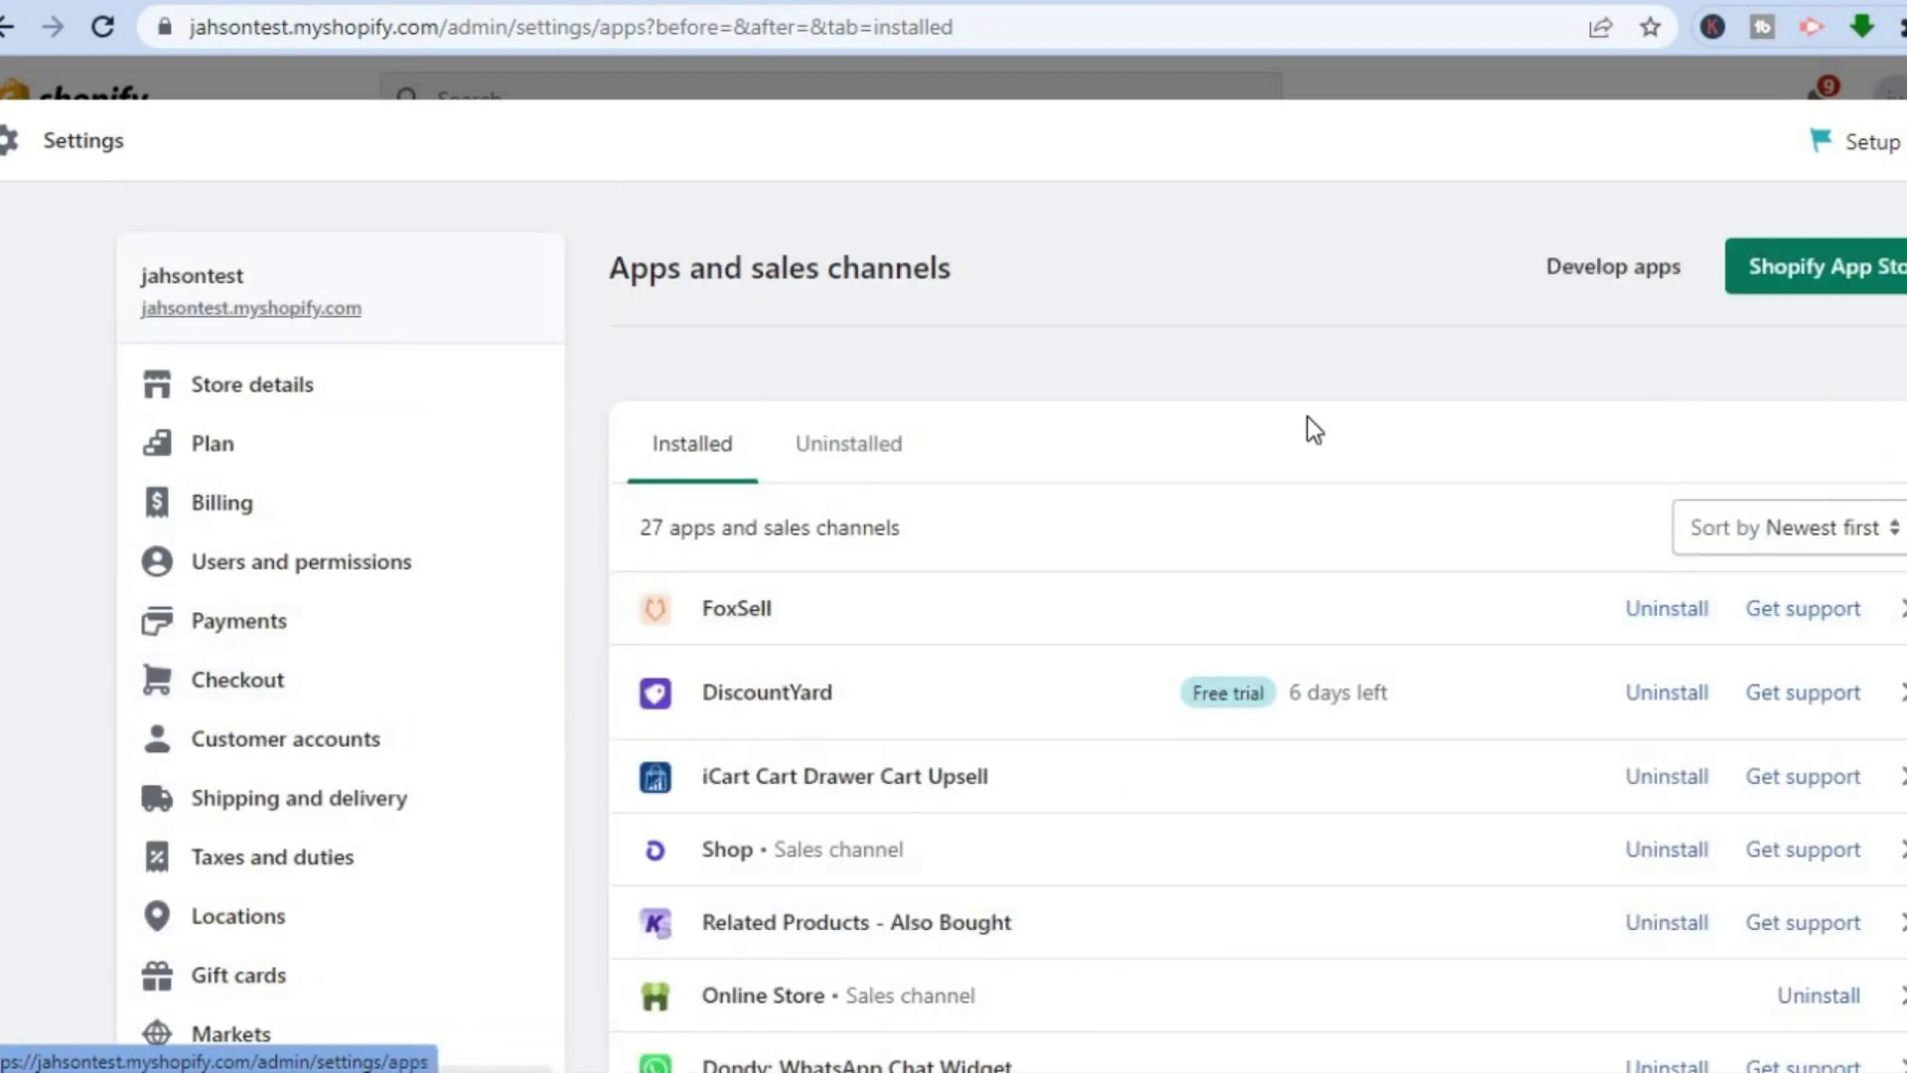
pyautogui.click(1871, 271)
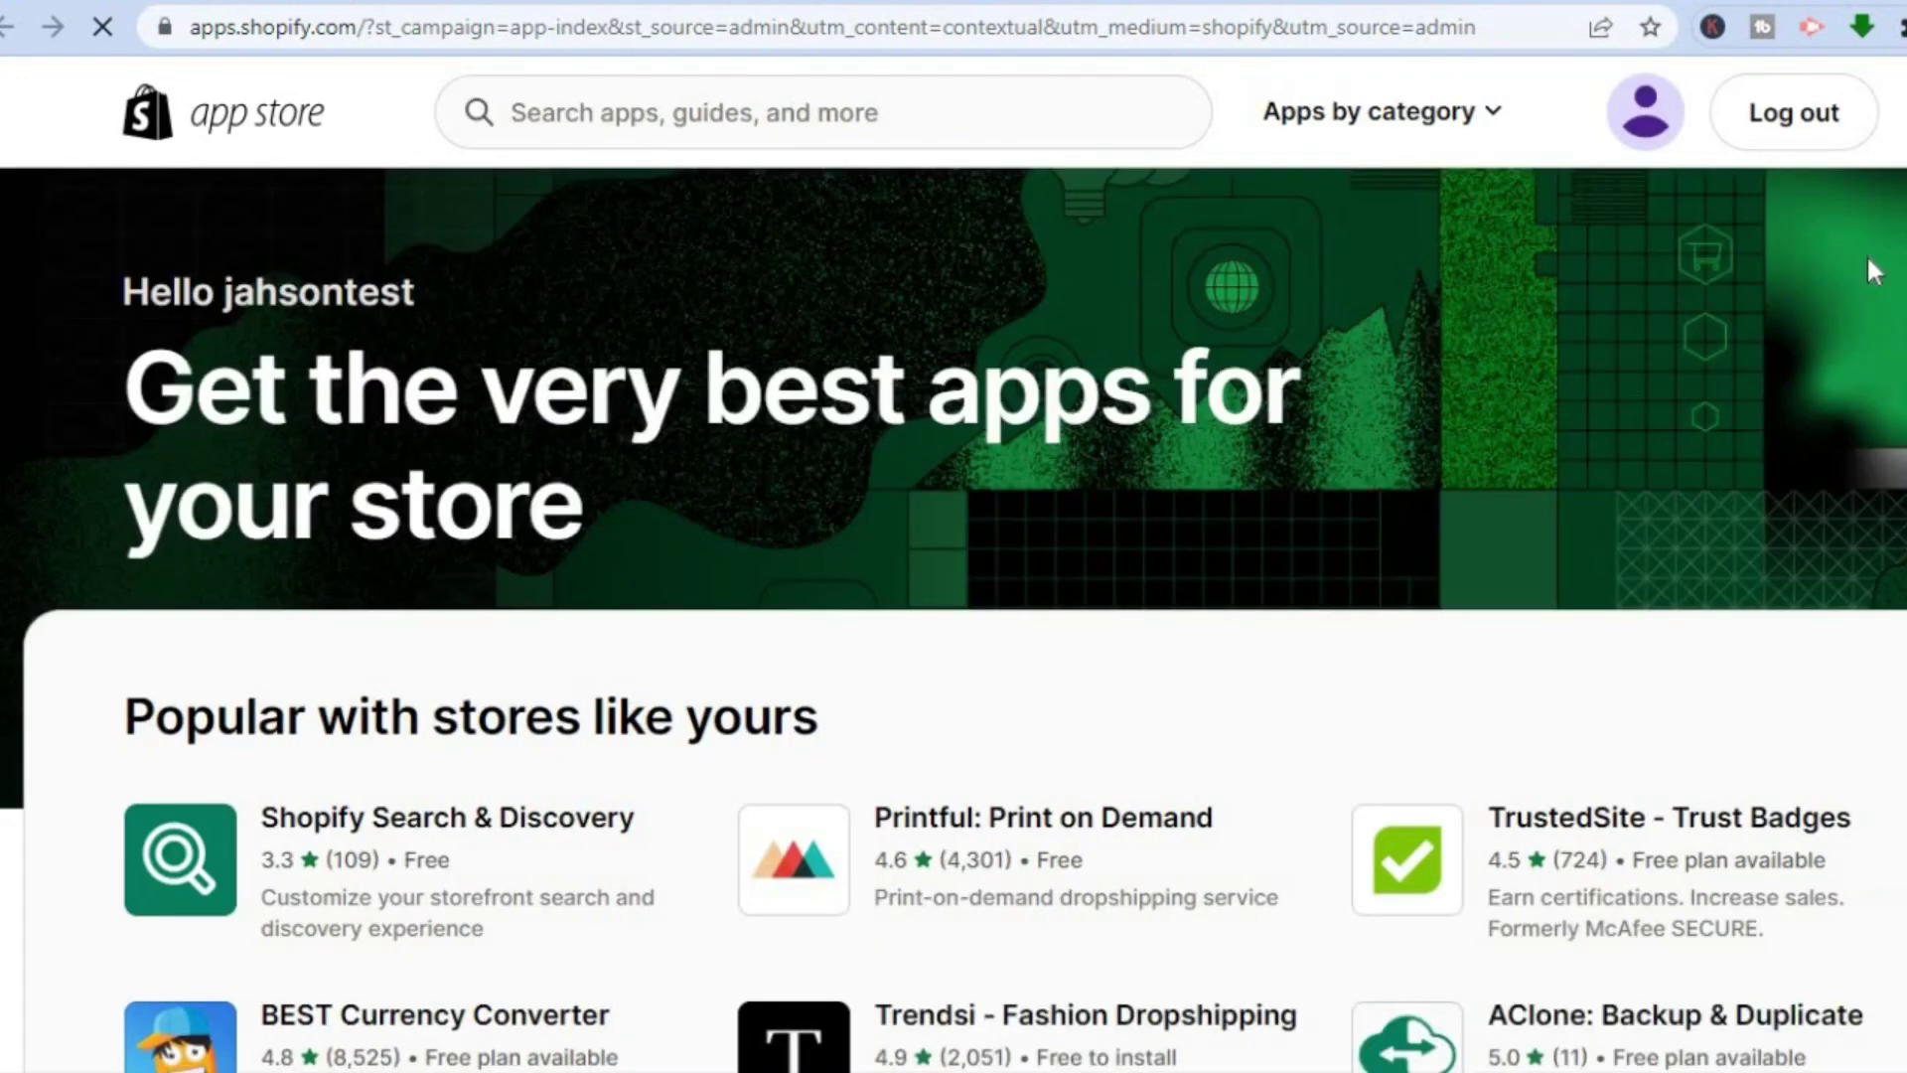
# Step: Search the app store for "delivery date" and open the Estimated Delivery Date - Plus listing
pyautogui.click(853, 128)
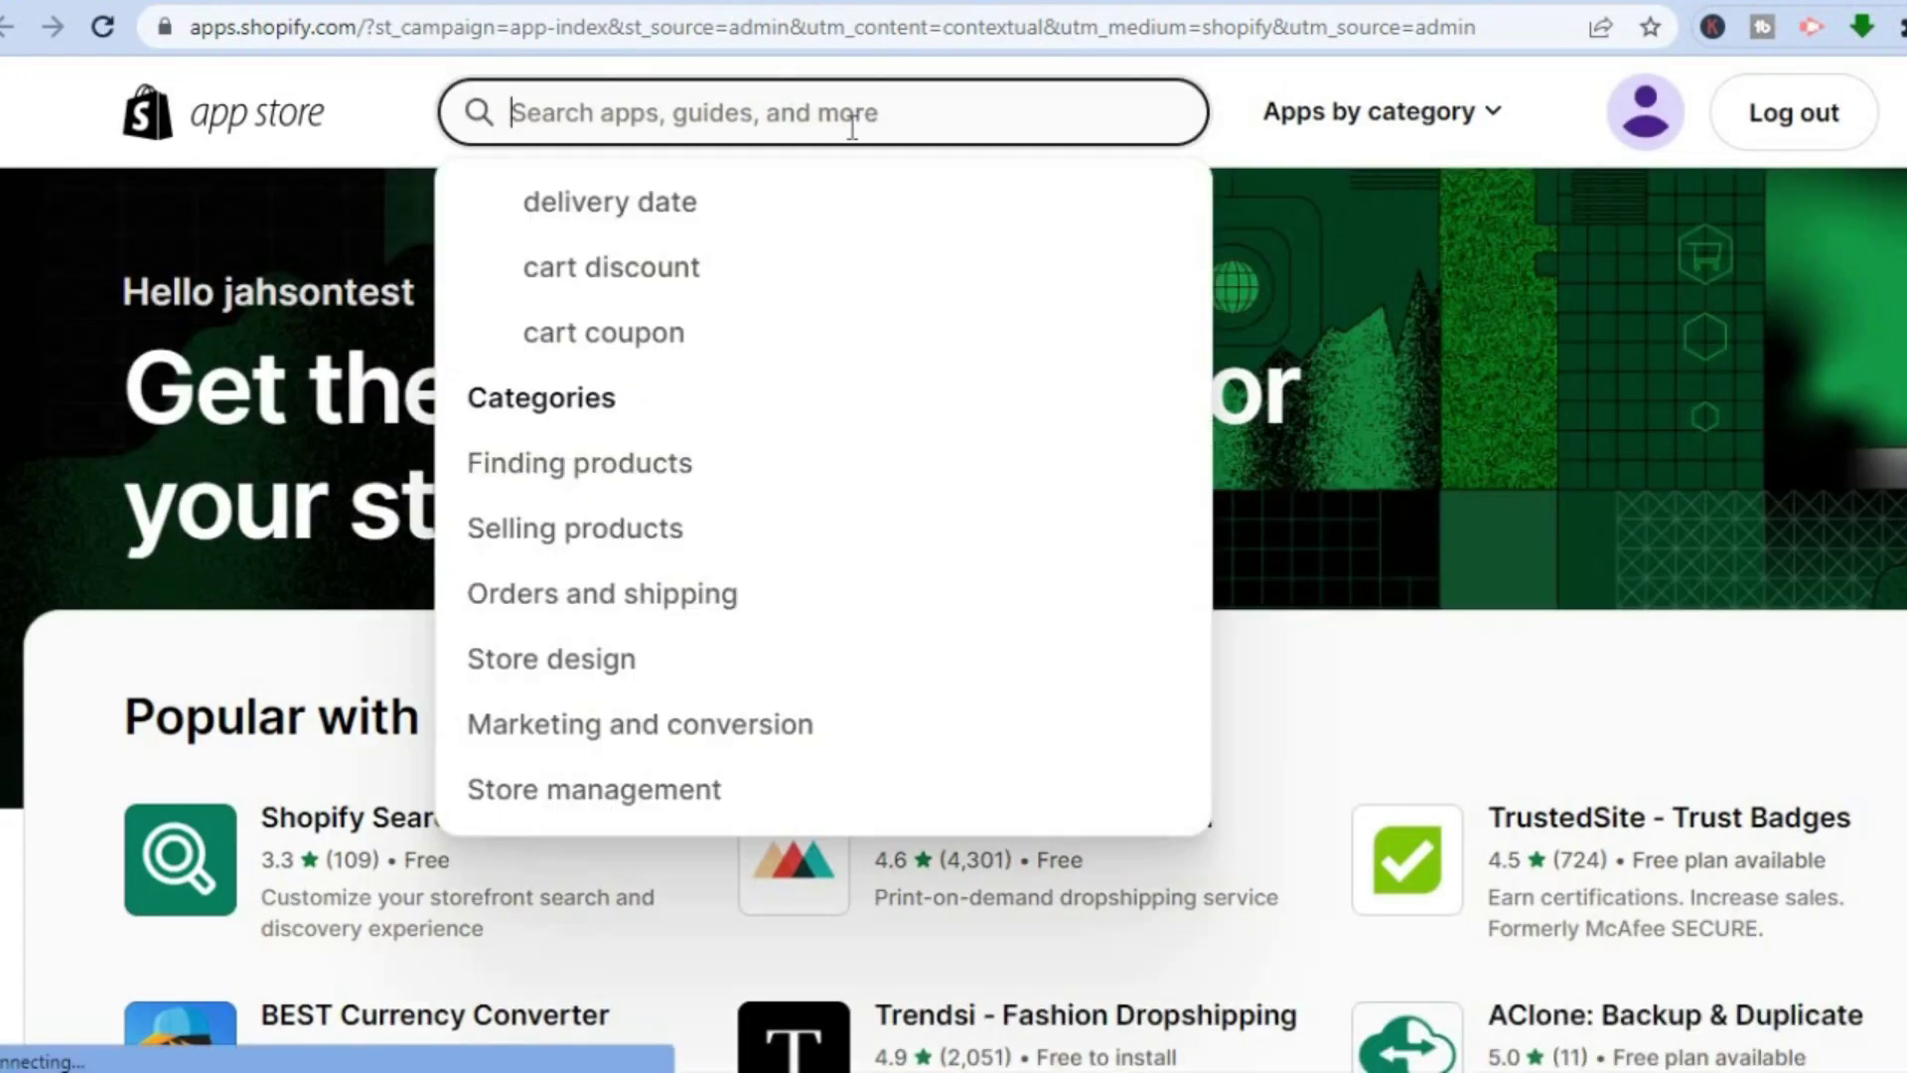
pyautogui.click(809, 222)
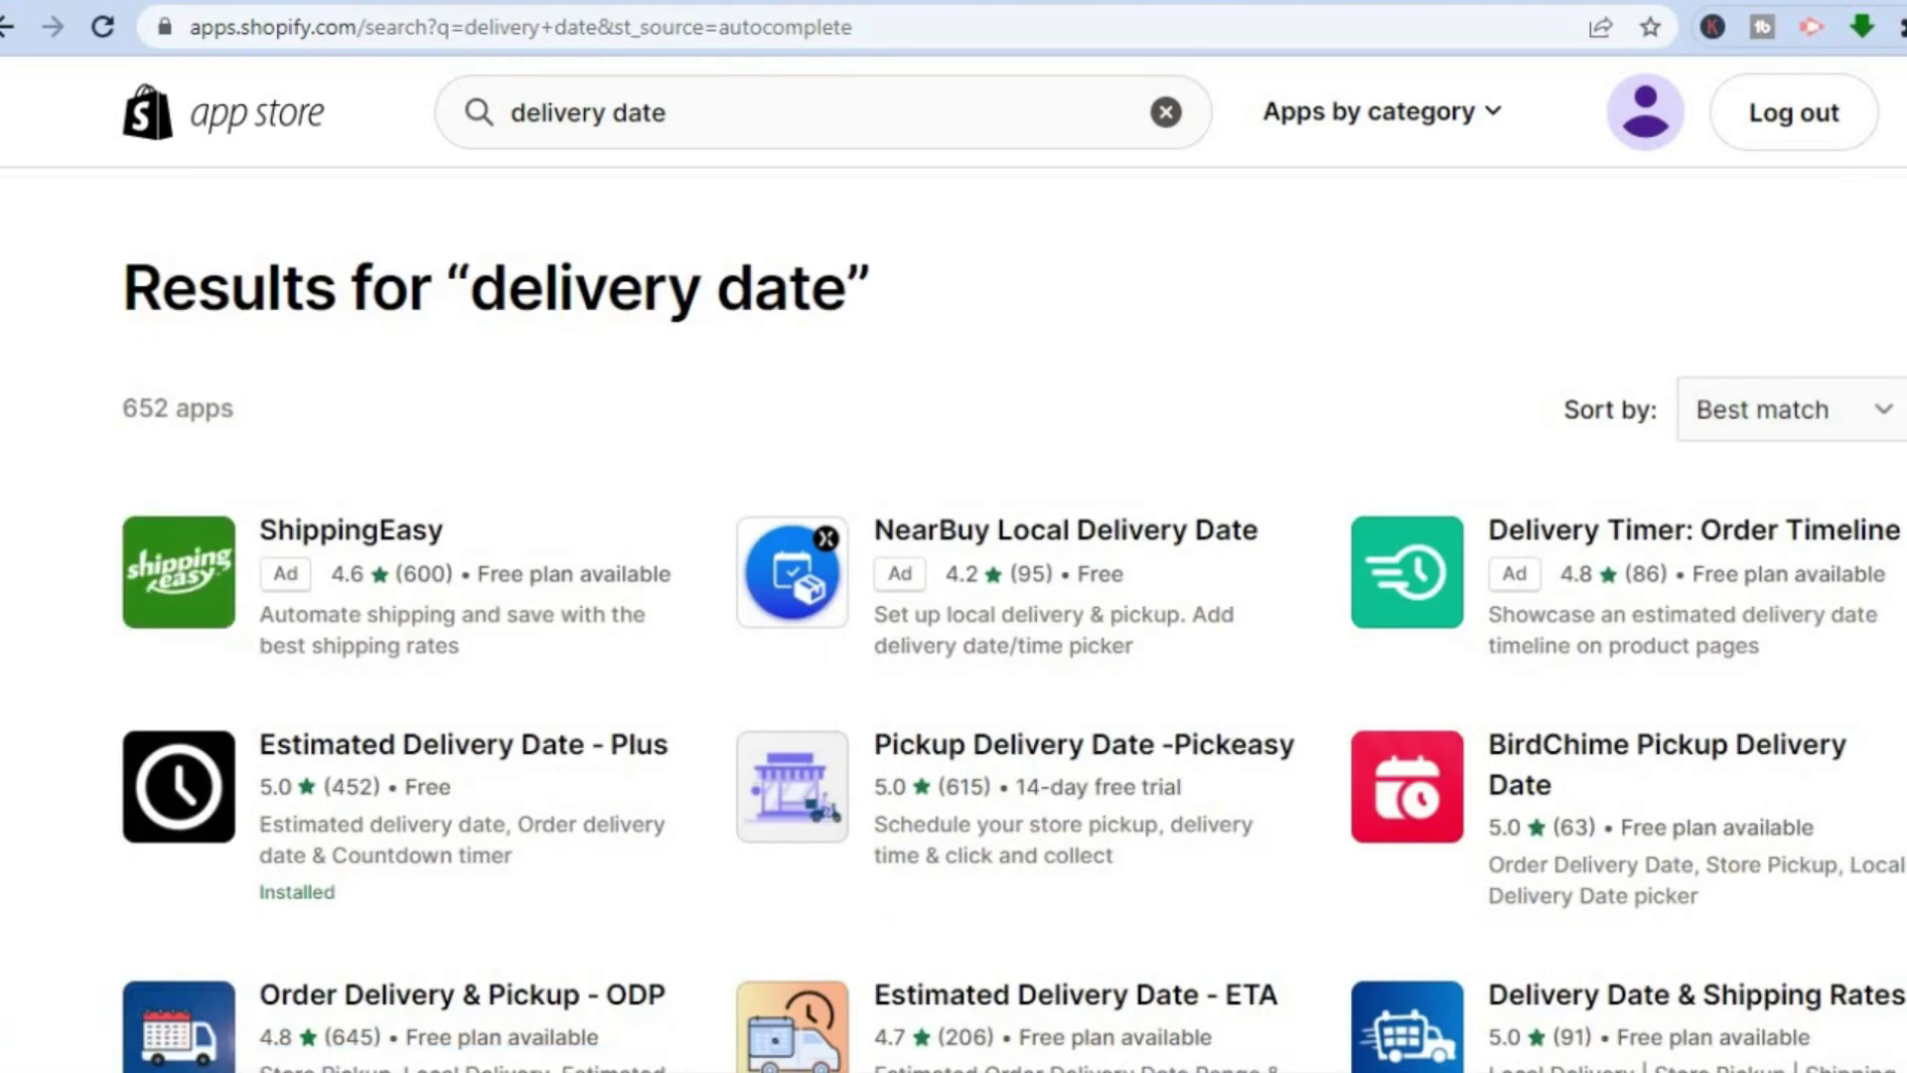
pyautogui.scroll(-3, 1013, 620)
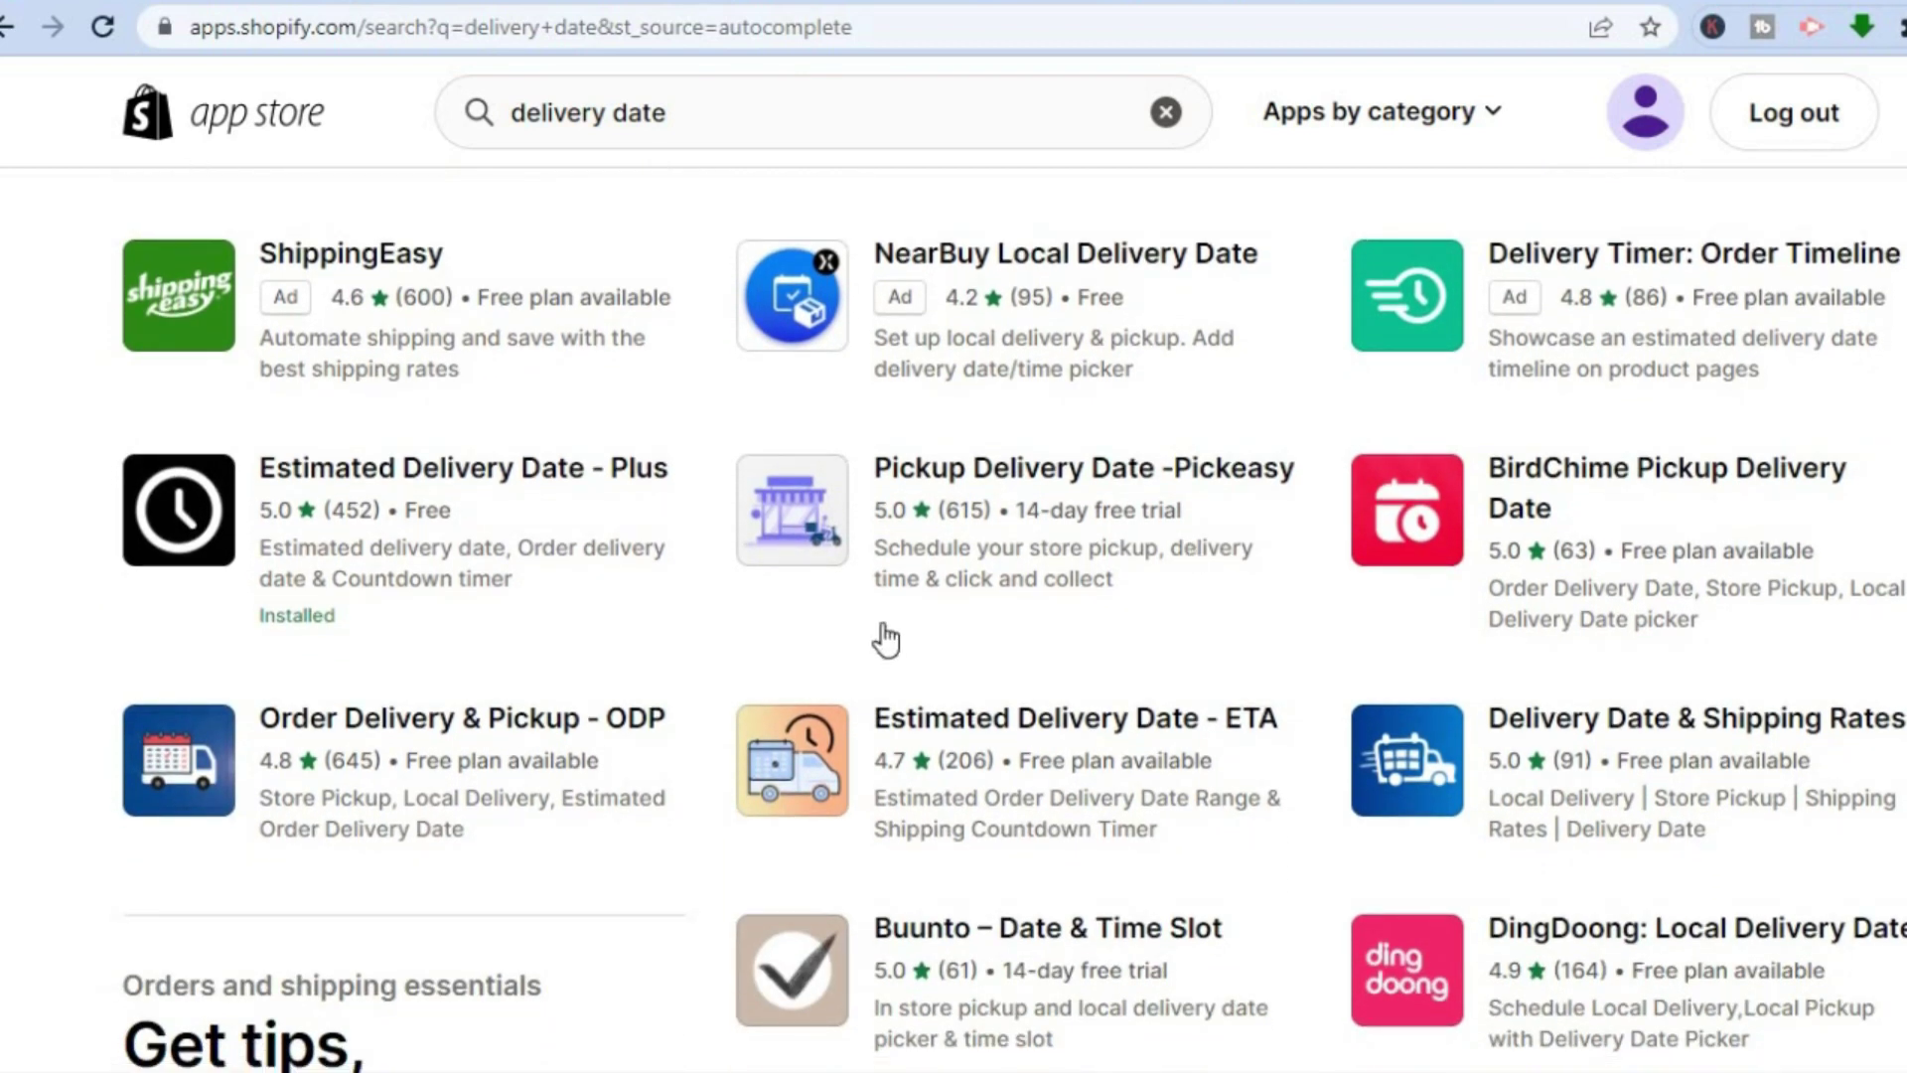
pyautogui.click(456, 477)
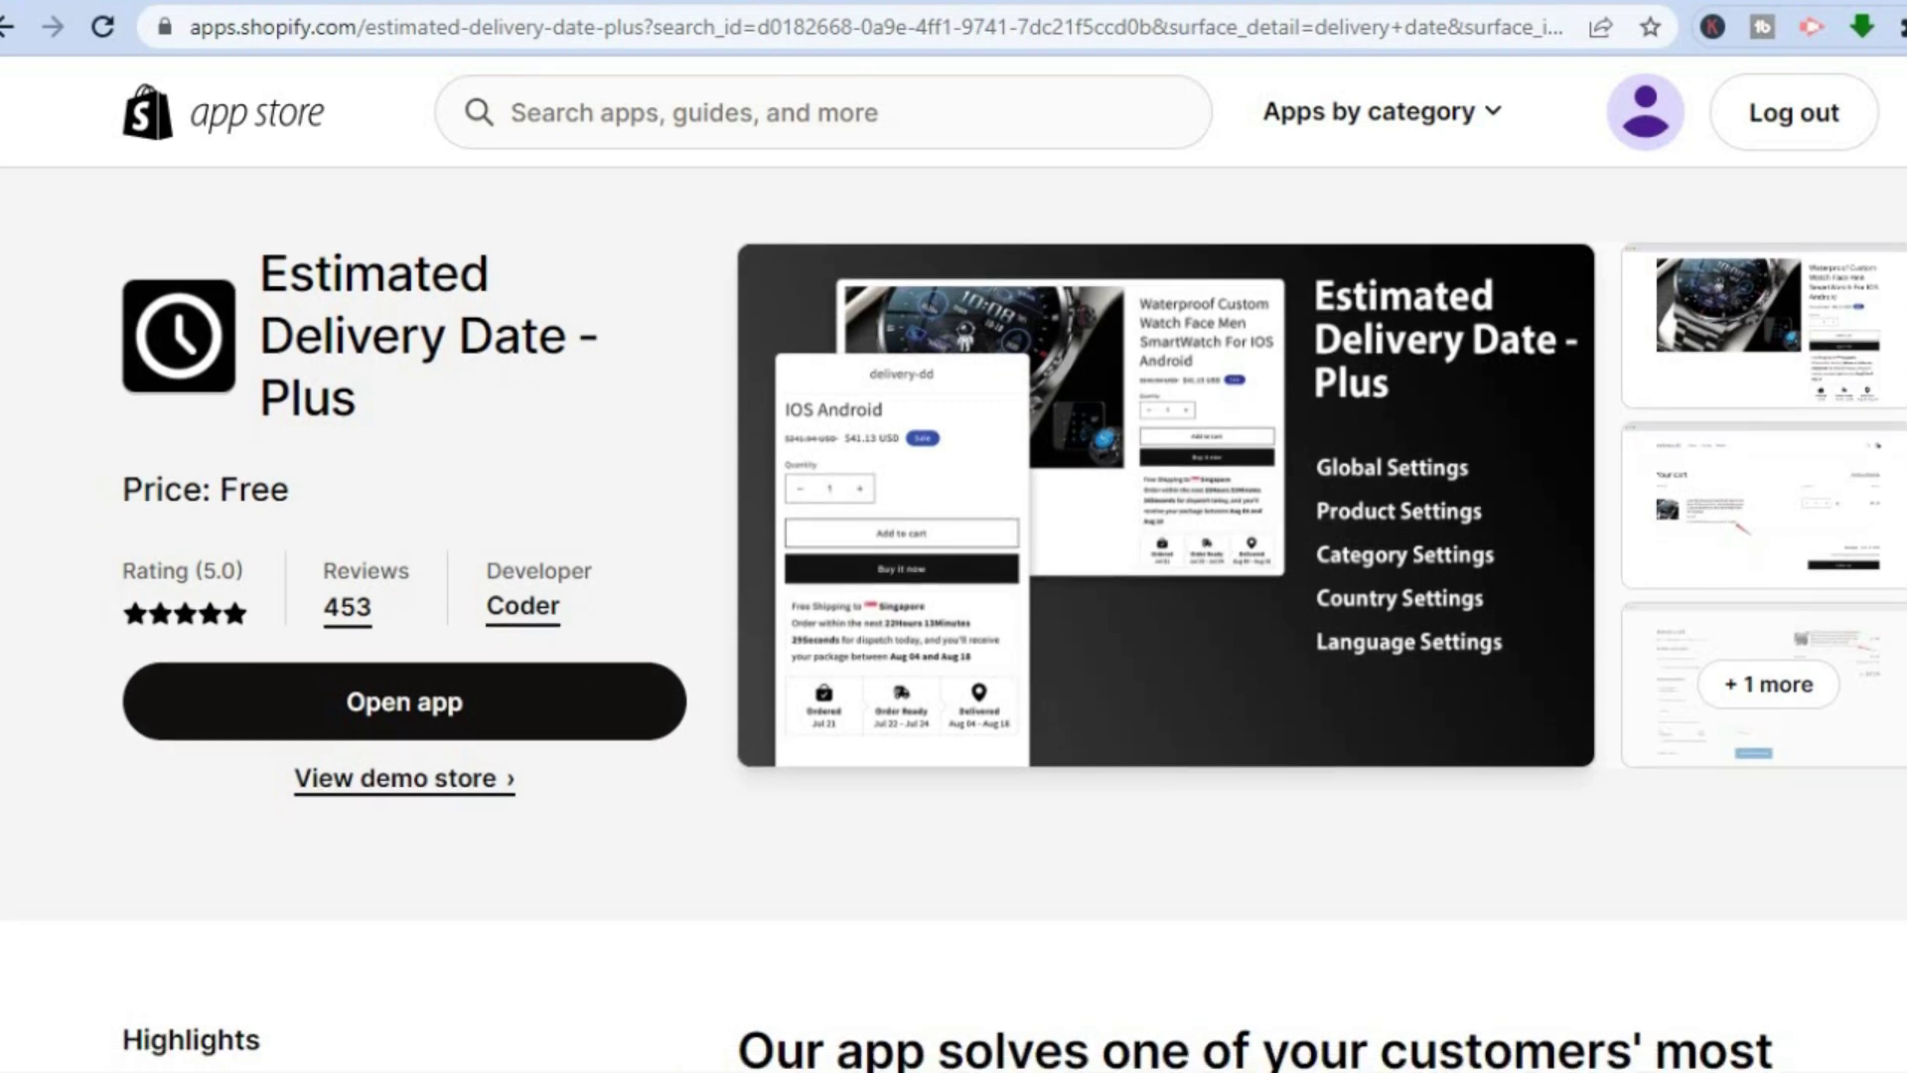
# Step: Review the Estimated Delivery Date - Plus listing and open the installed app in the store admin
pyautogui.scroll(-8, 954, 616)
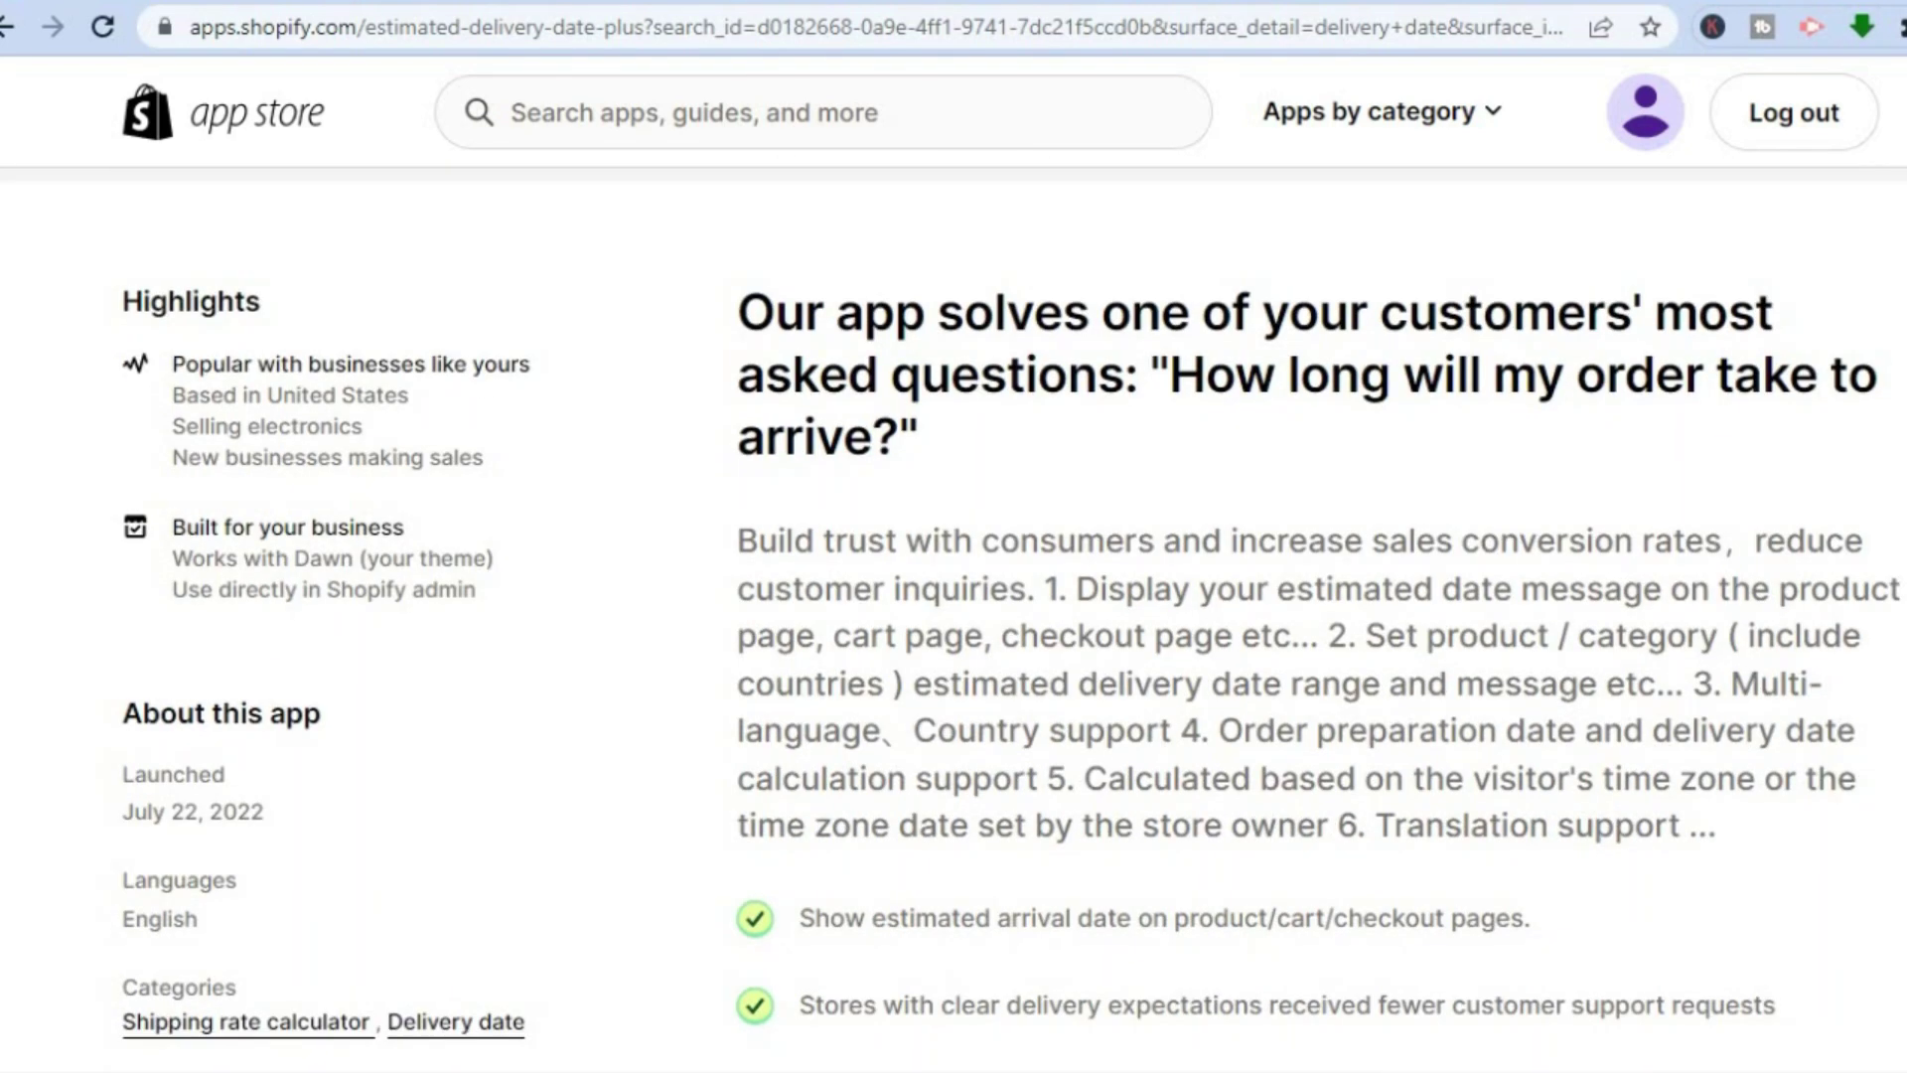
pyautogui.scroll(8, 954, 616)
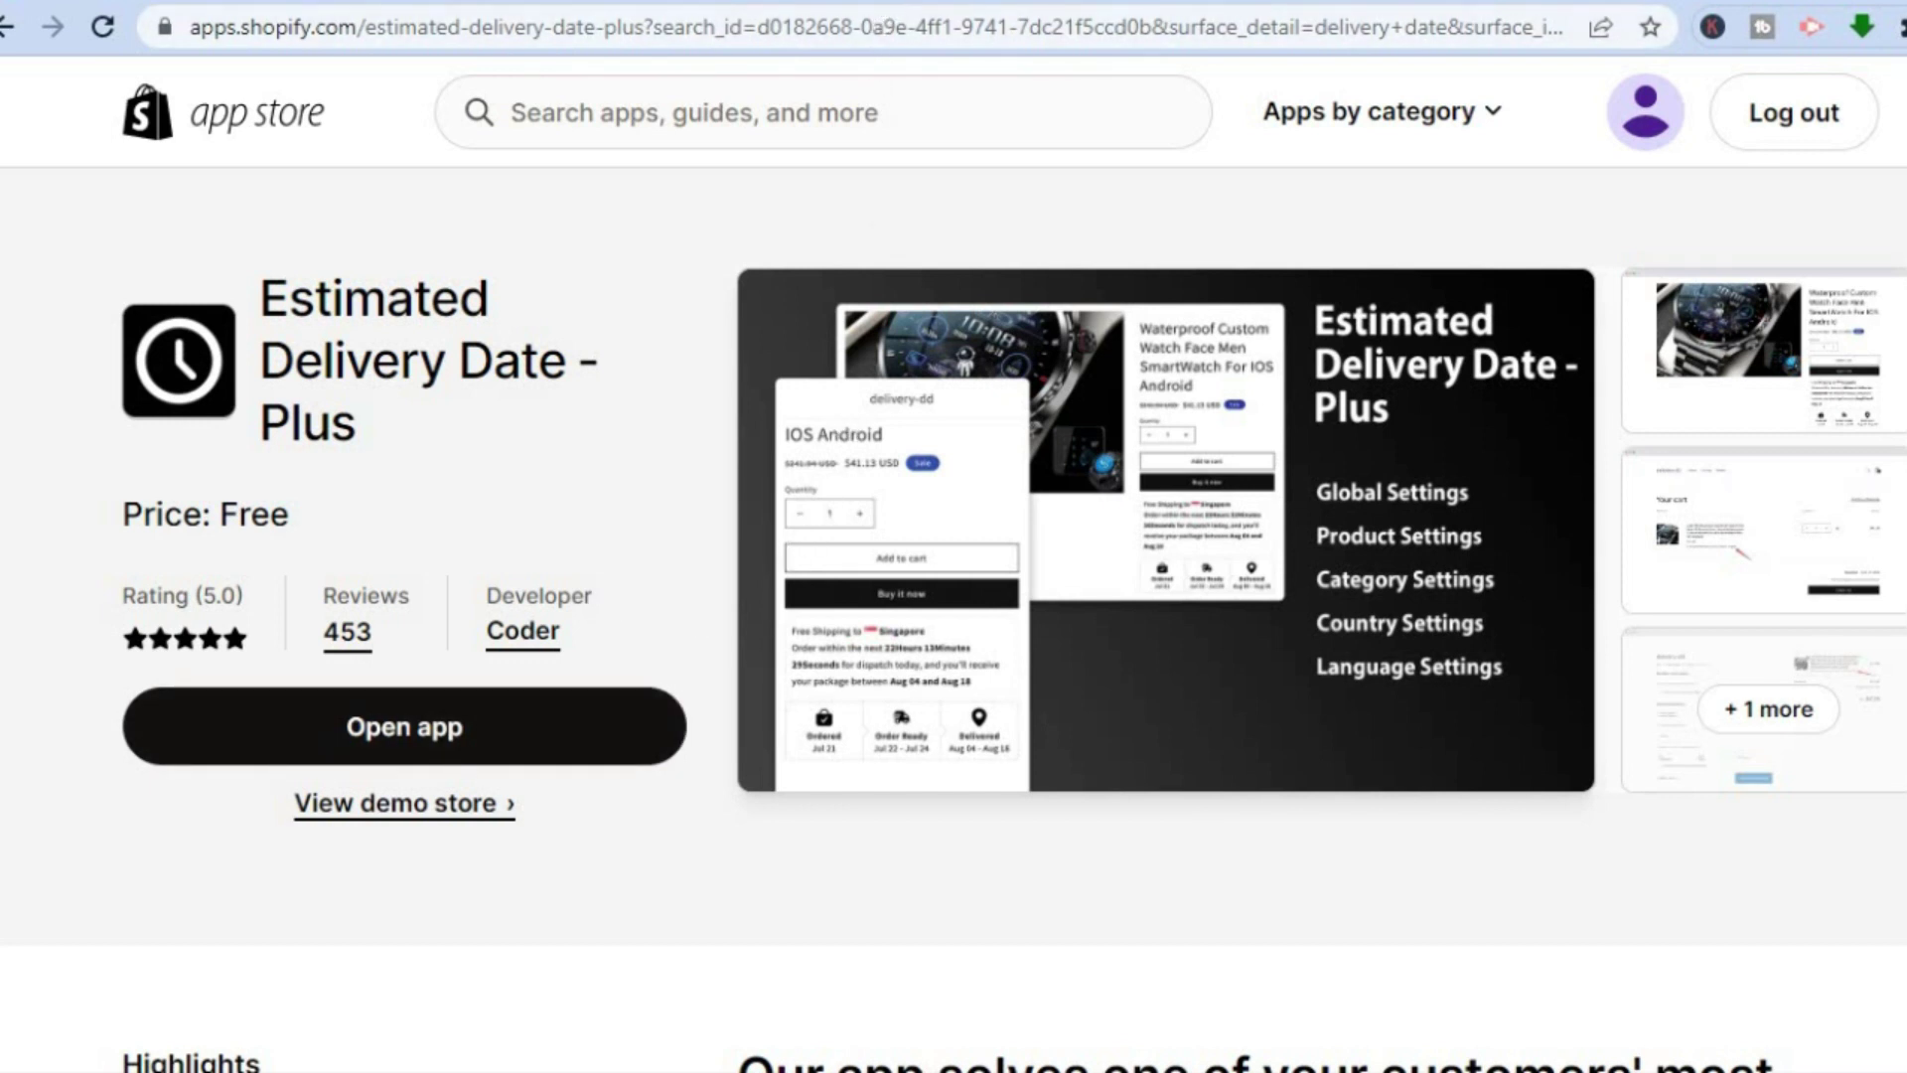
pyautogui.hotkey('alt', 'Left')
pyautogui.click(402, 491)
pyautogui.click(493, 761)
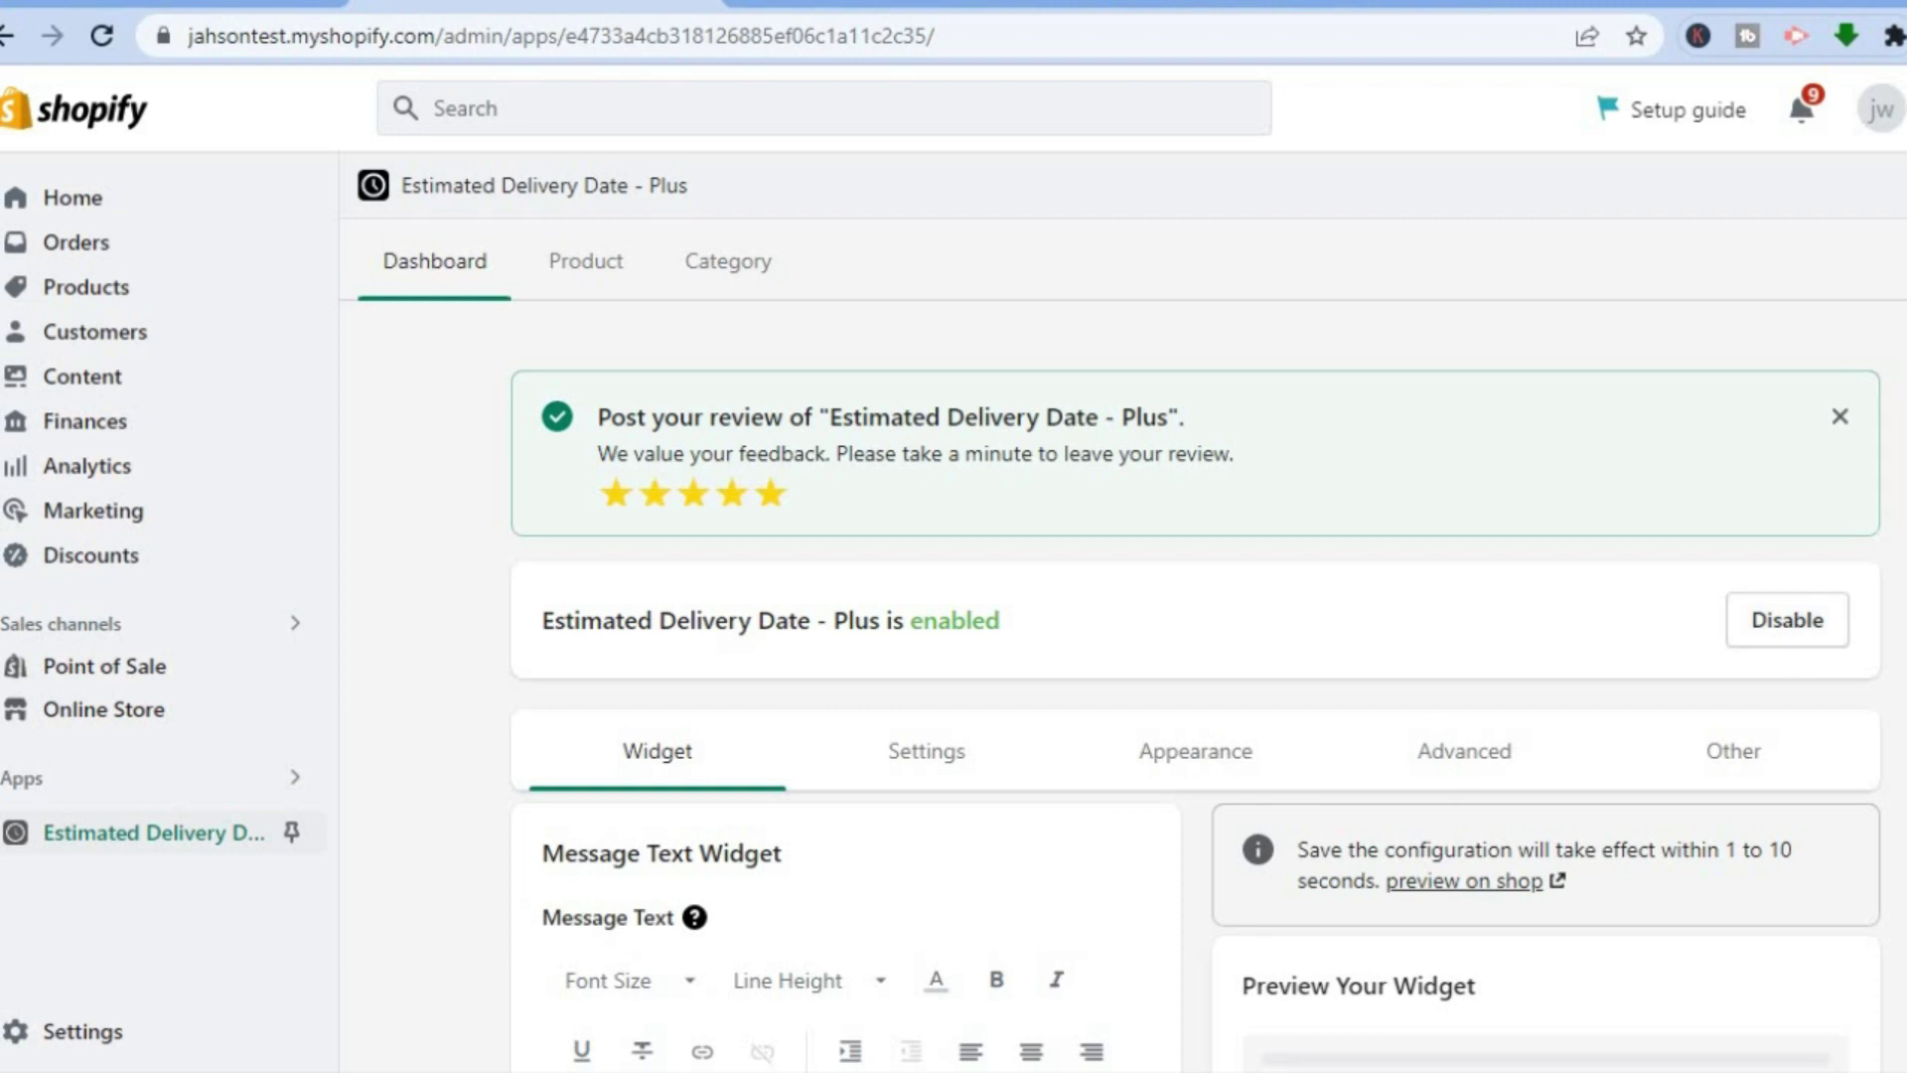
# Step: Preview the delivery date widget on the shop's wedding planners product page
pyautogui.scroll(-3, 1196, 685)
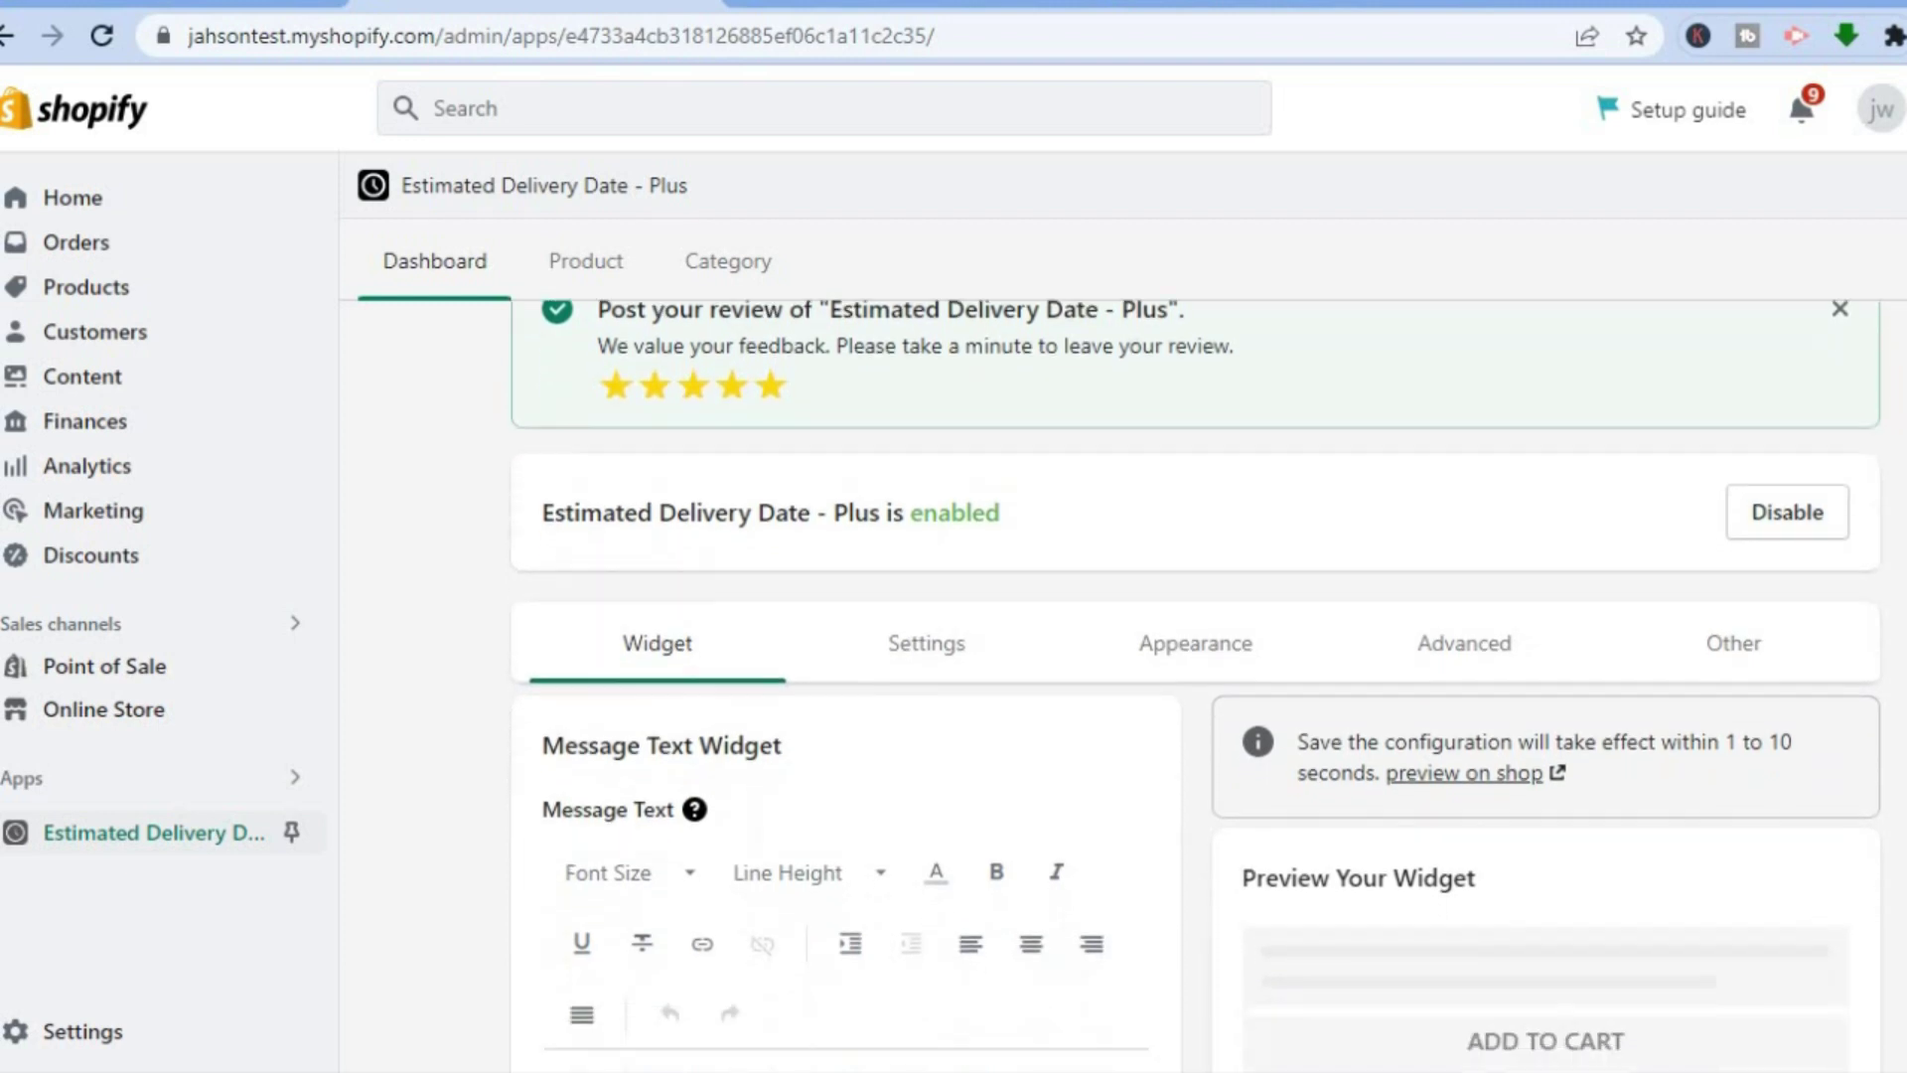
pyautogui.scroll(-1, 1196, 685)
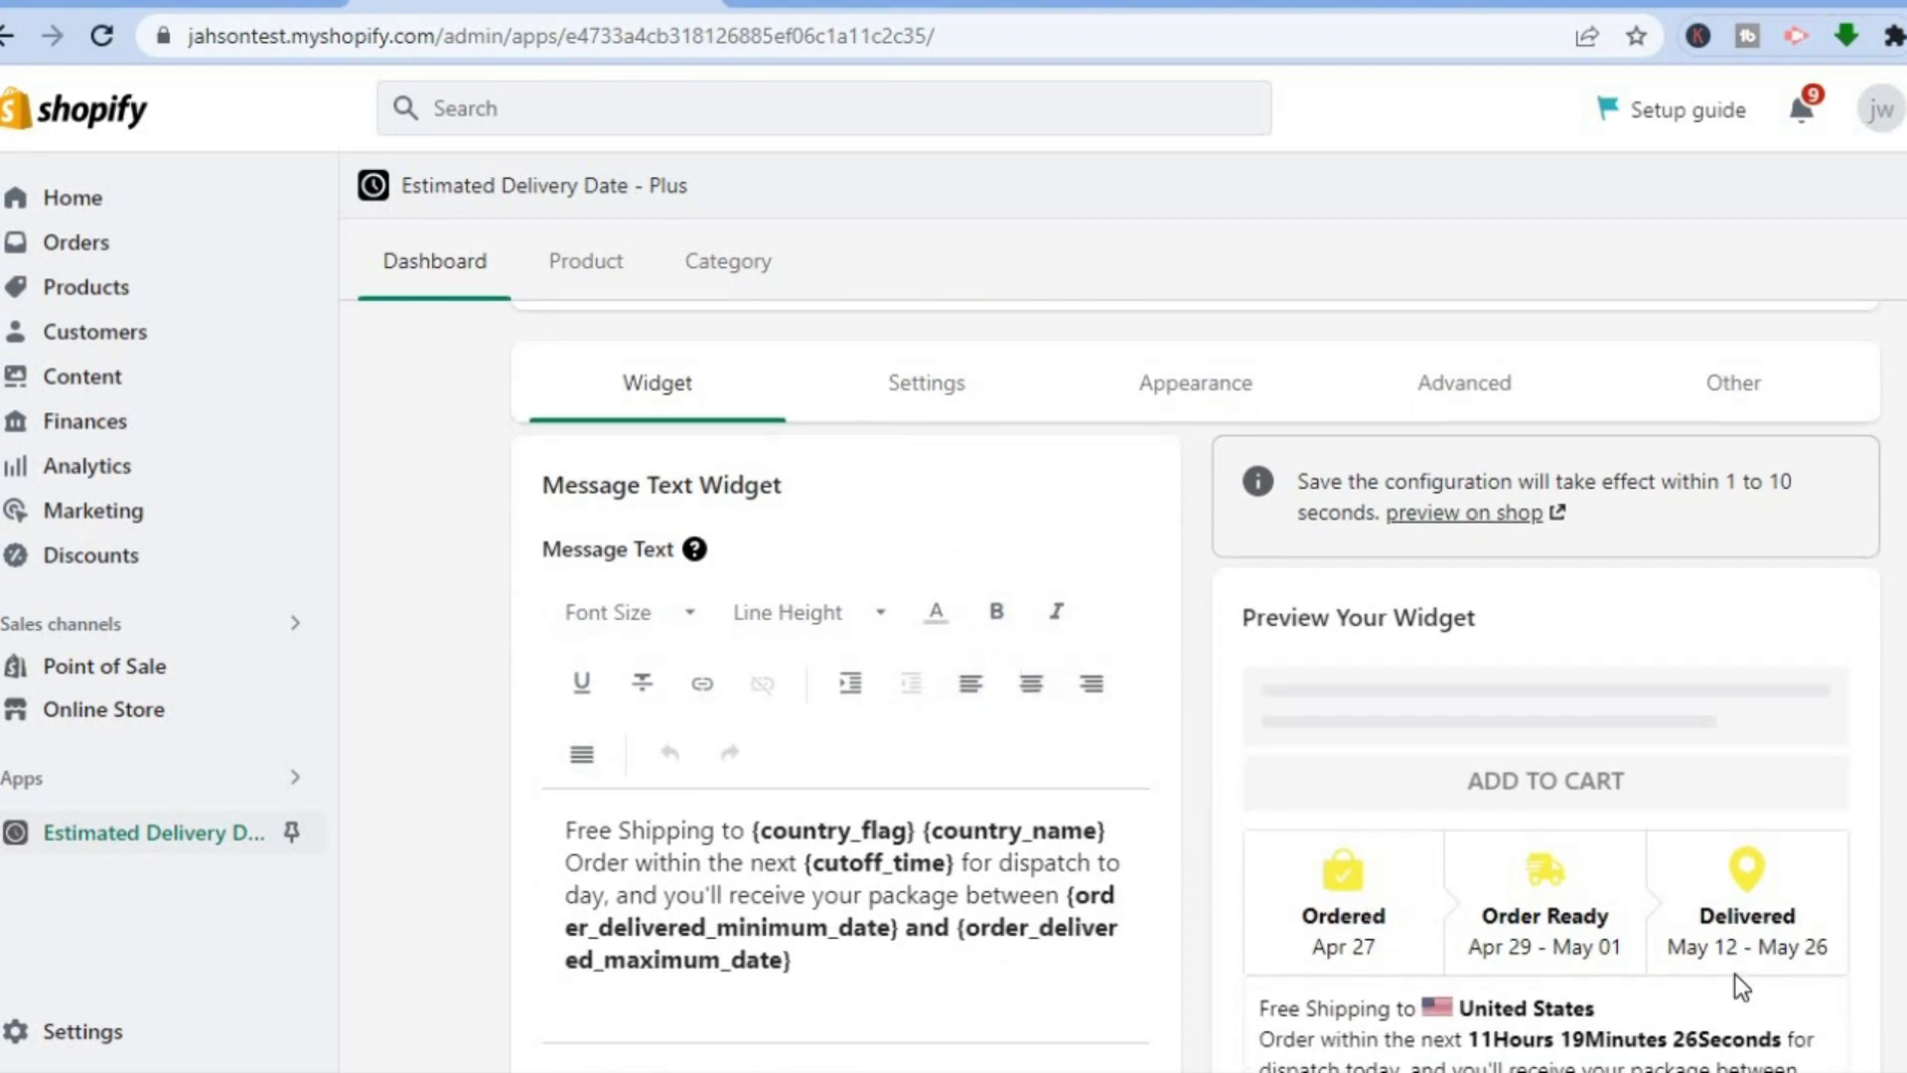
pyautogui.scroll(-2, 1755, 760)
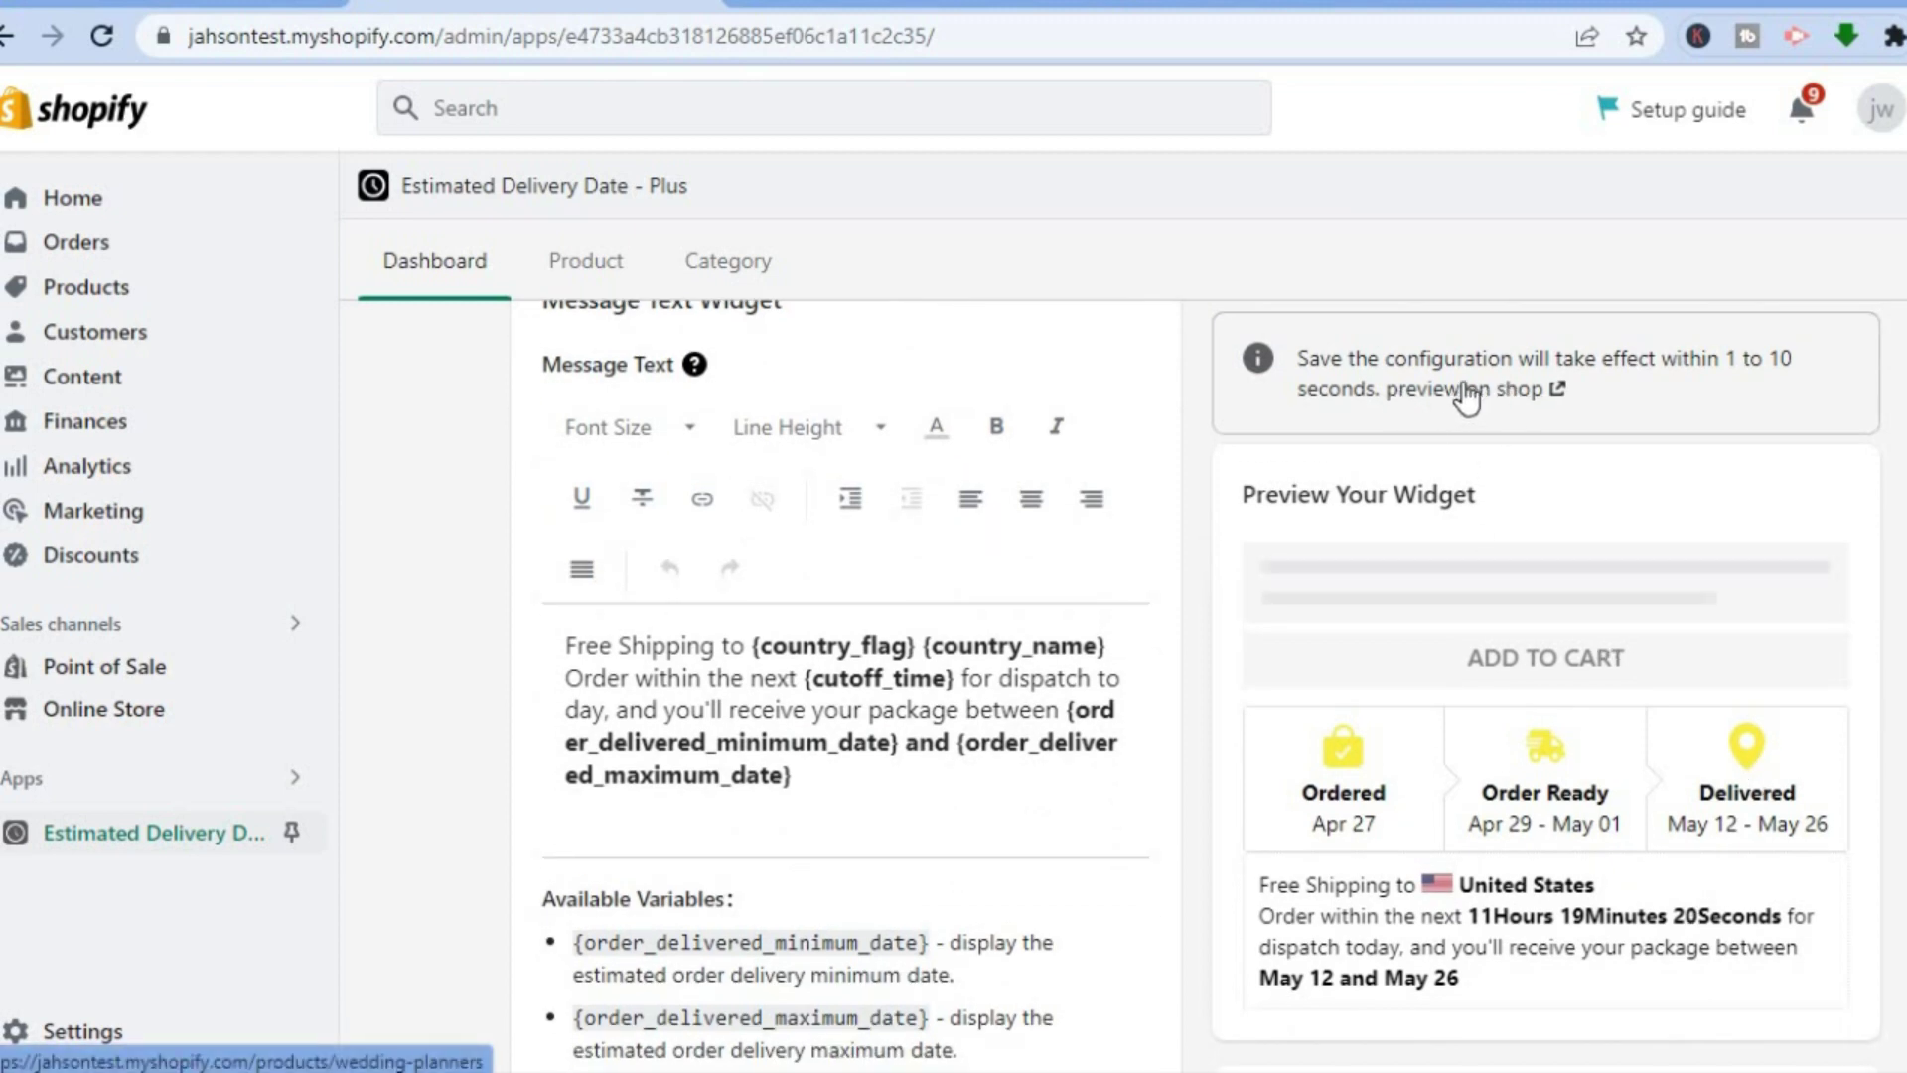
pyautogui.click(1498, 390)
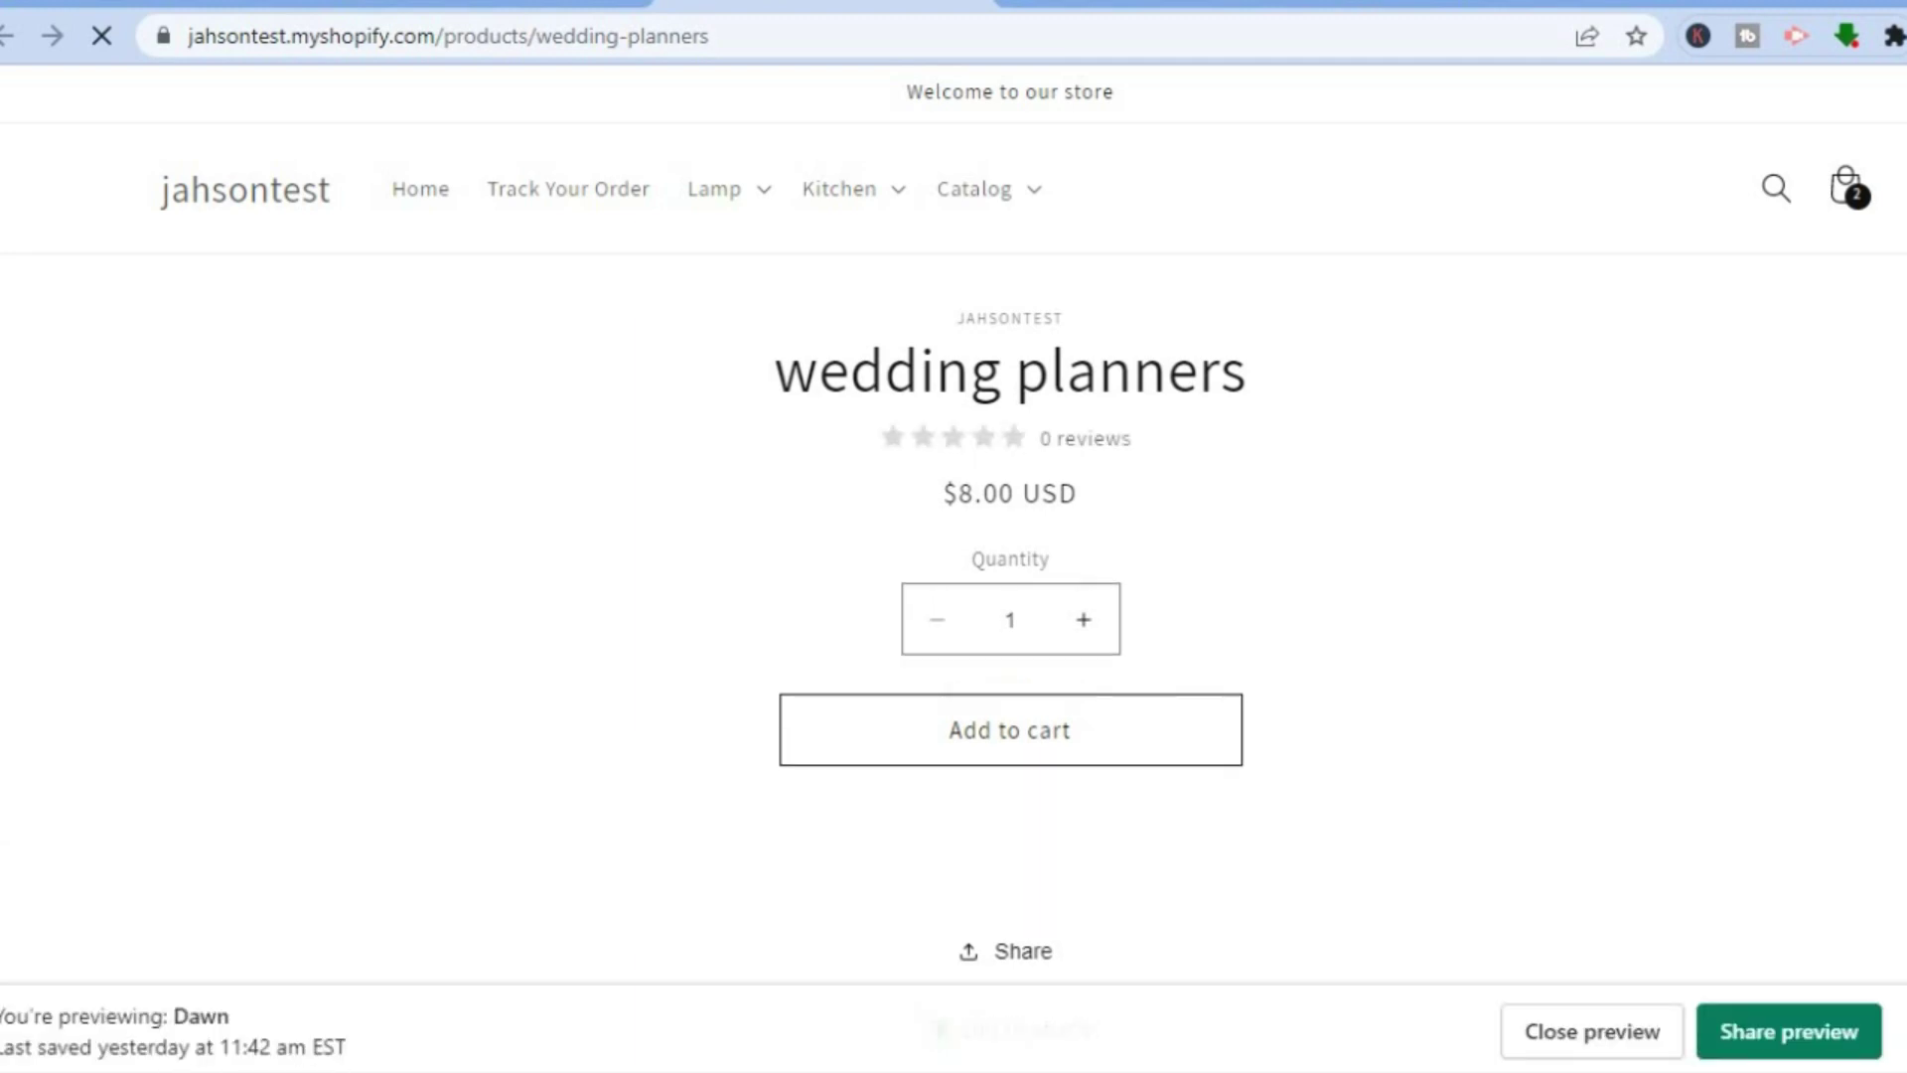
pyautogui.scroll(-3, 1013, 516)
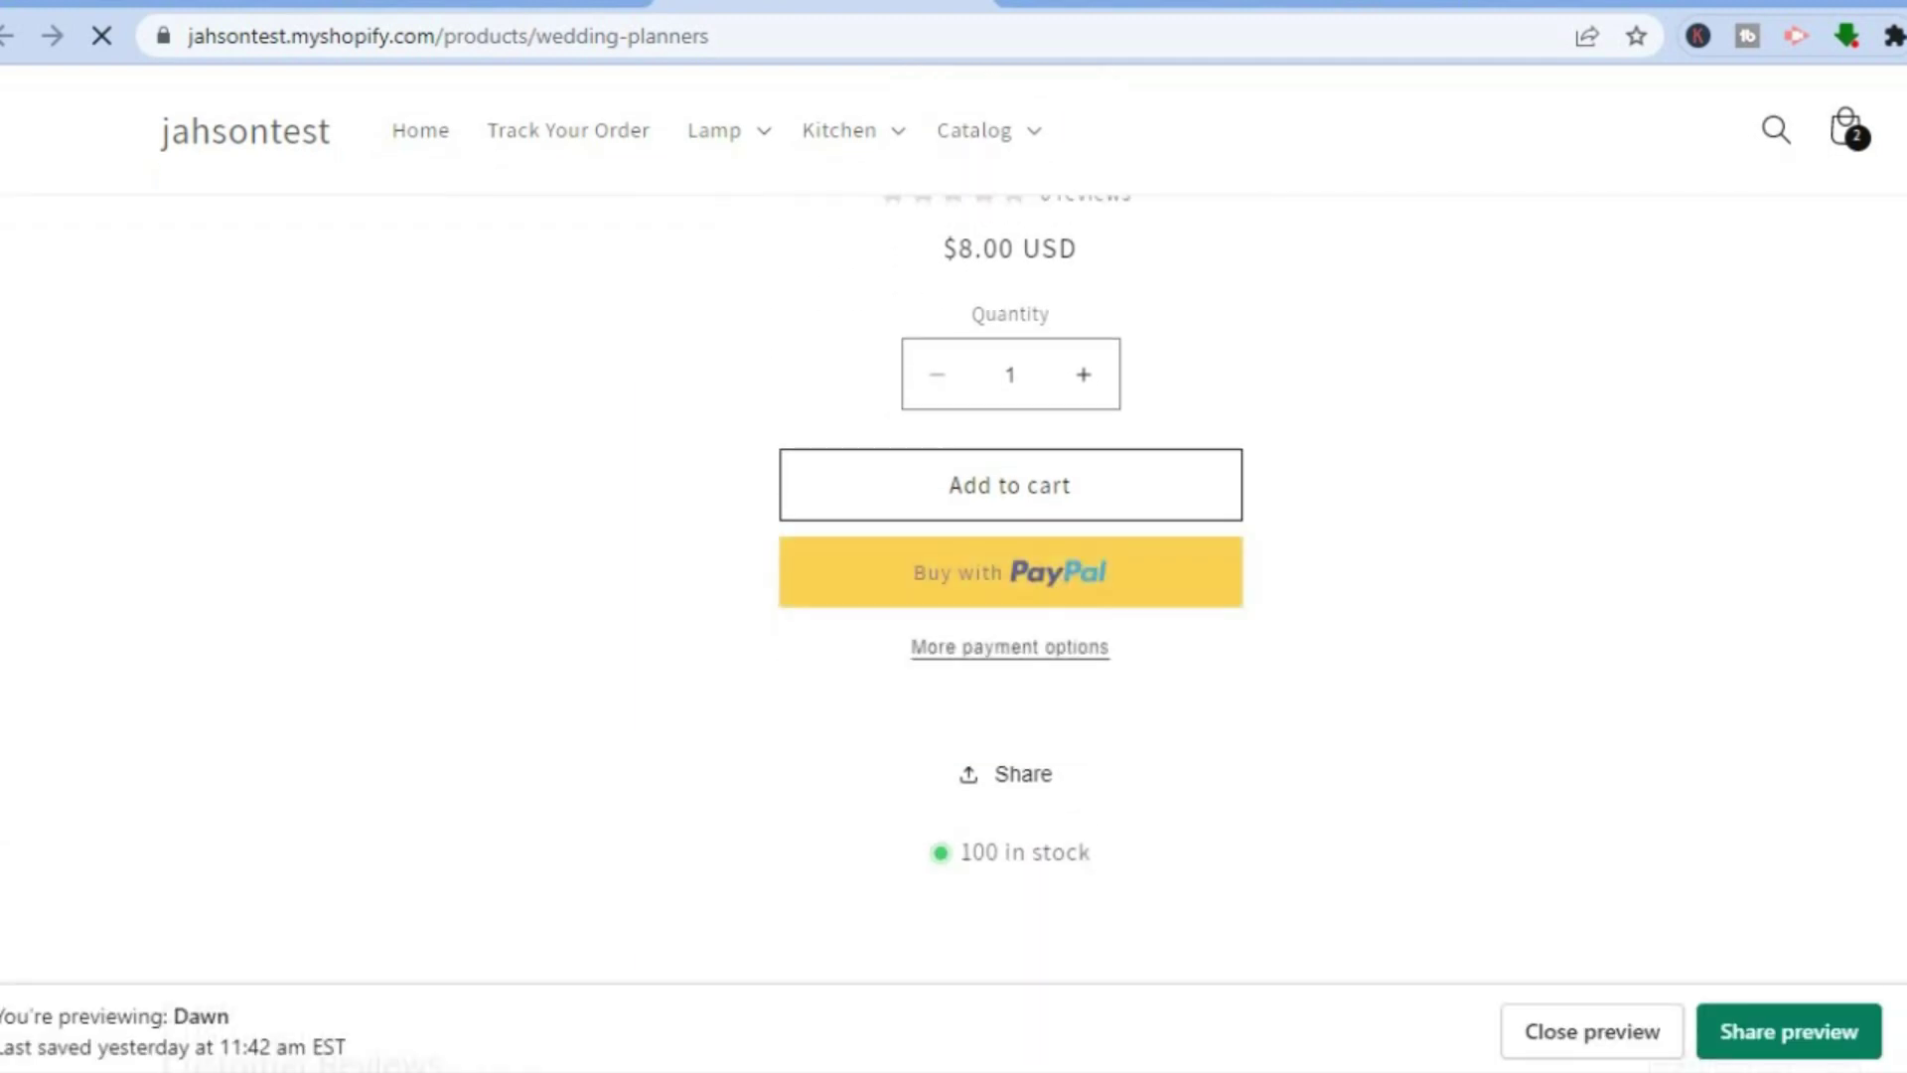
pyautogui.scroll(-2, 789, 208)
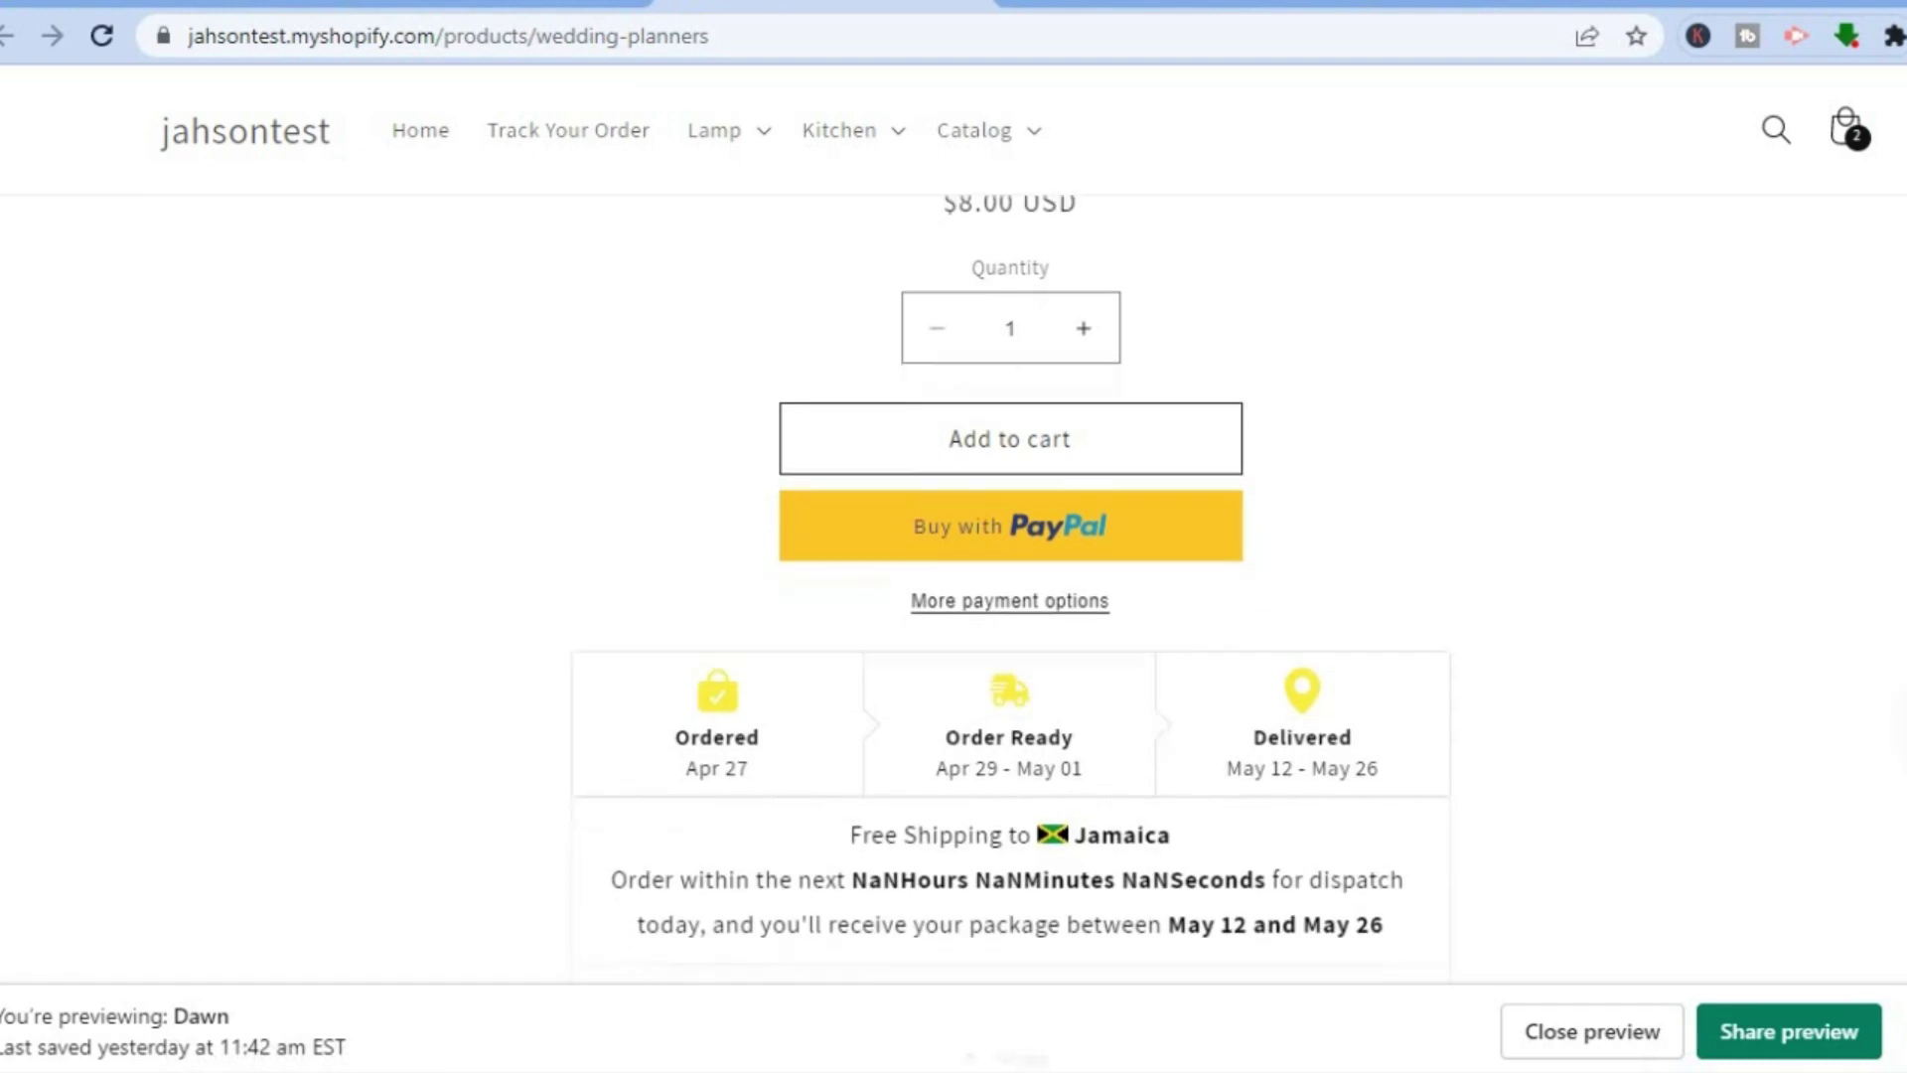
# Step: Return to the app dashboard and review the widget's message text, available variables and progress bar settings
pyautogui.click(501, 6)
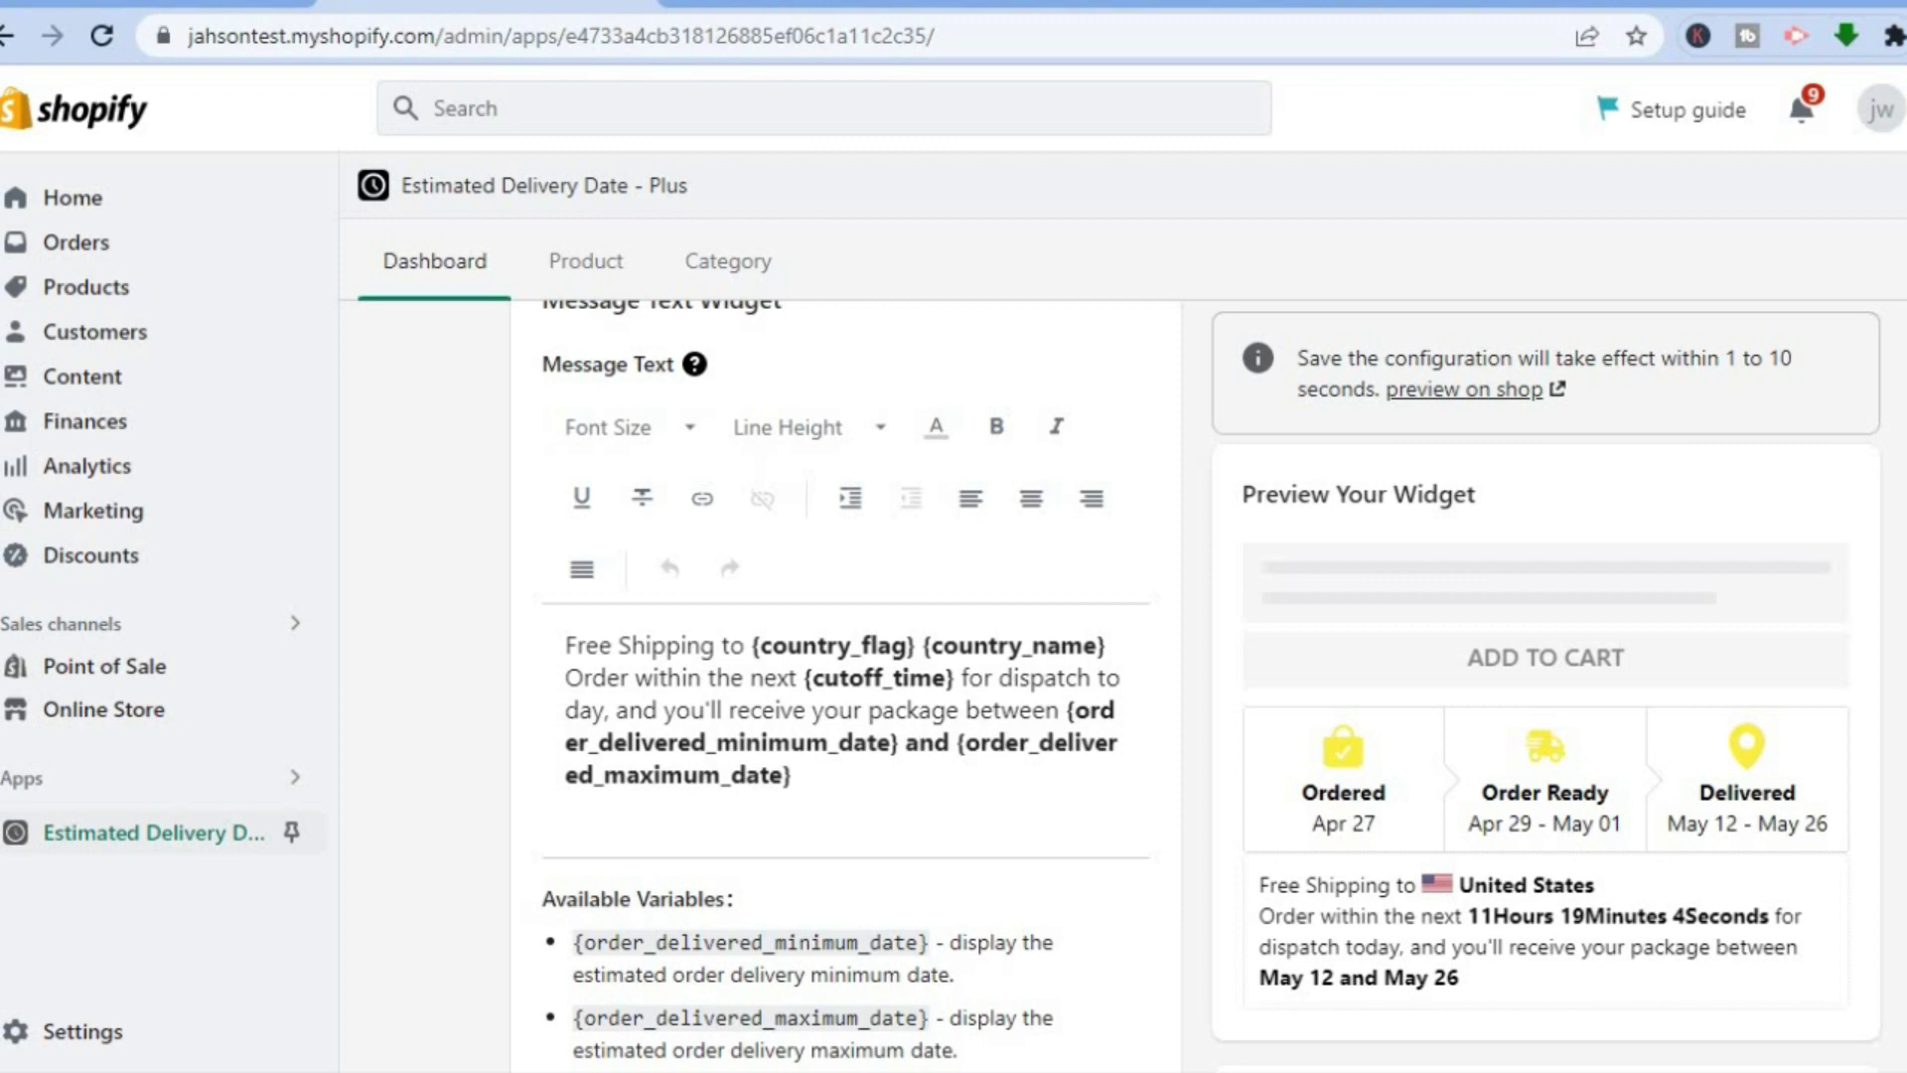
pyautogui.scroll(-1, 845, 685)
pyautogui.scroll(-3, 998, 655)
pyautogui.scroll(2, 998, 655)
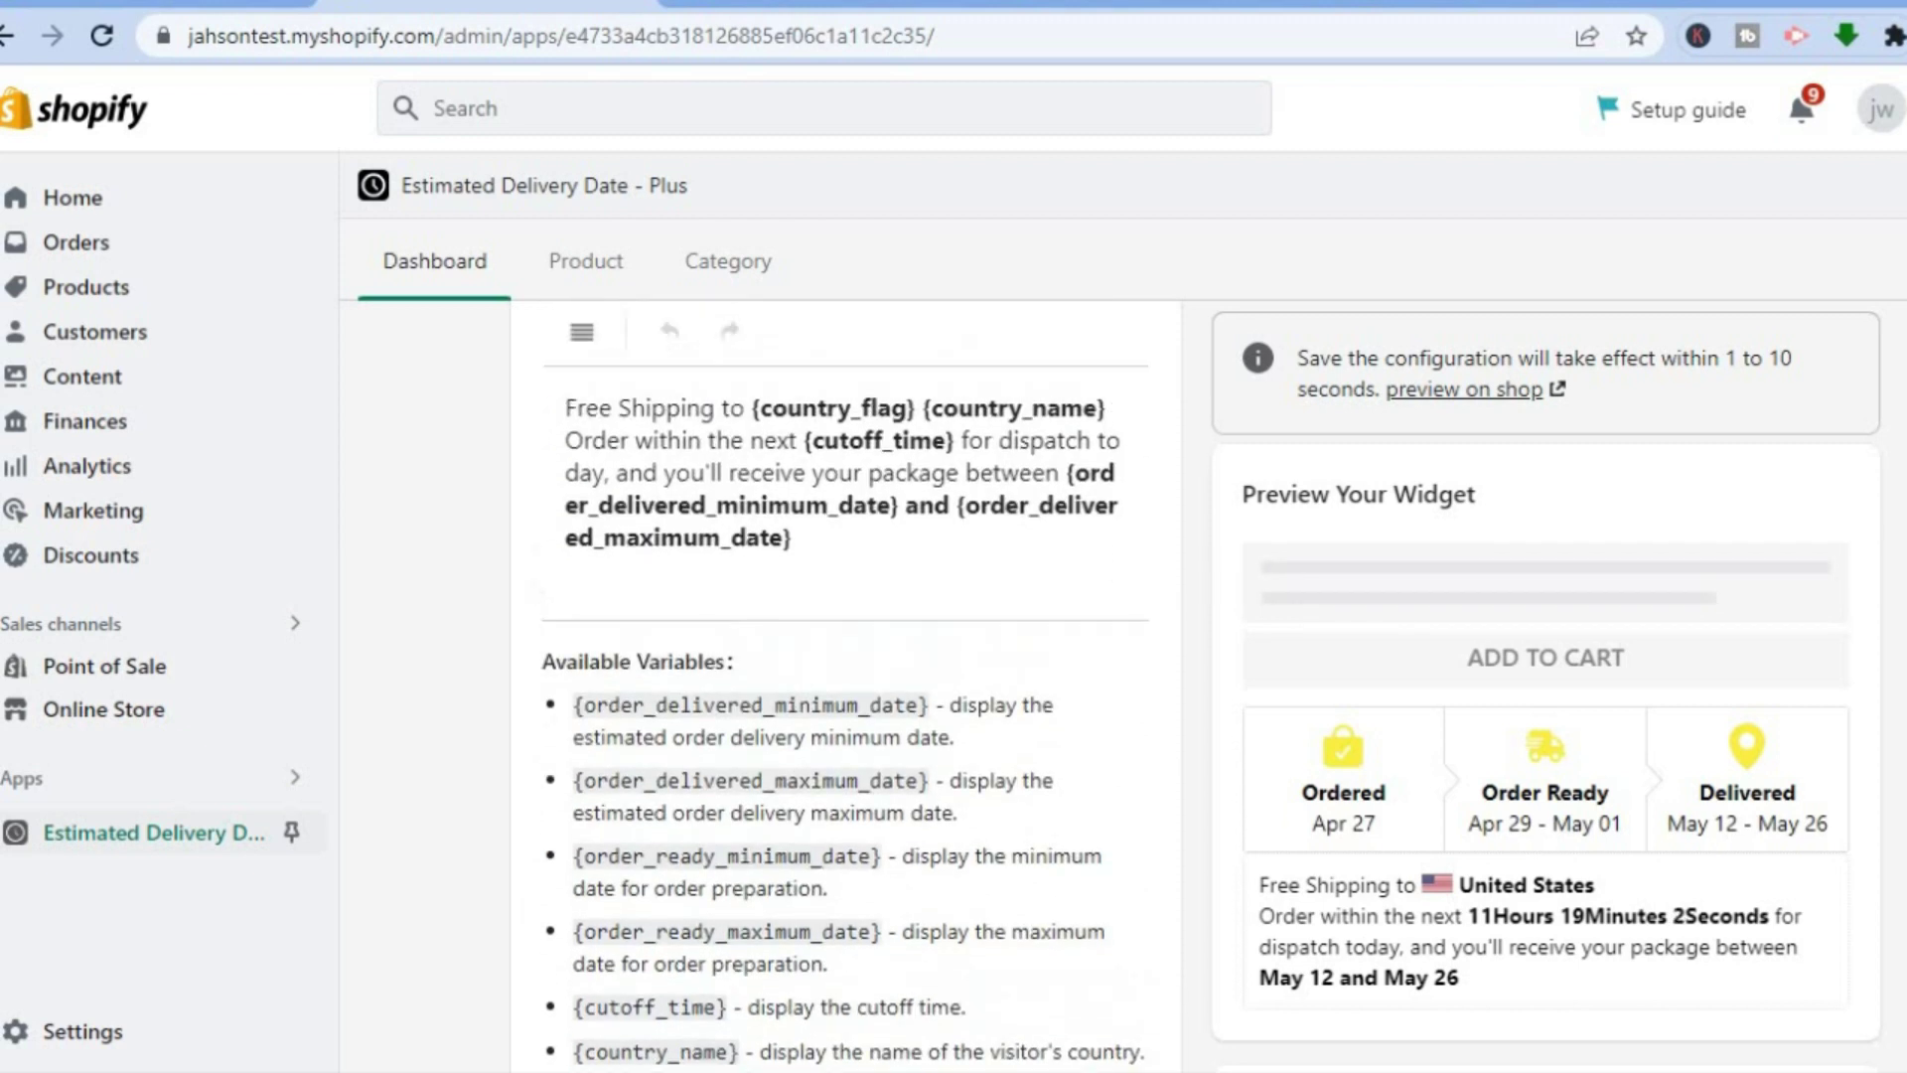
pyautogui.click(717, 505)
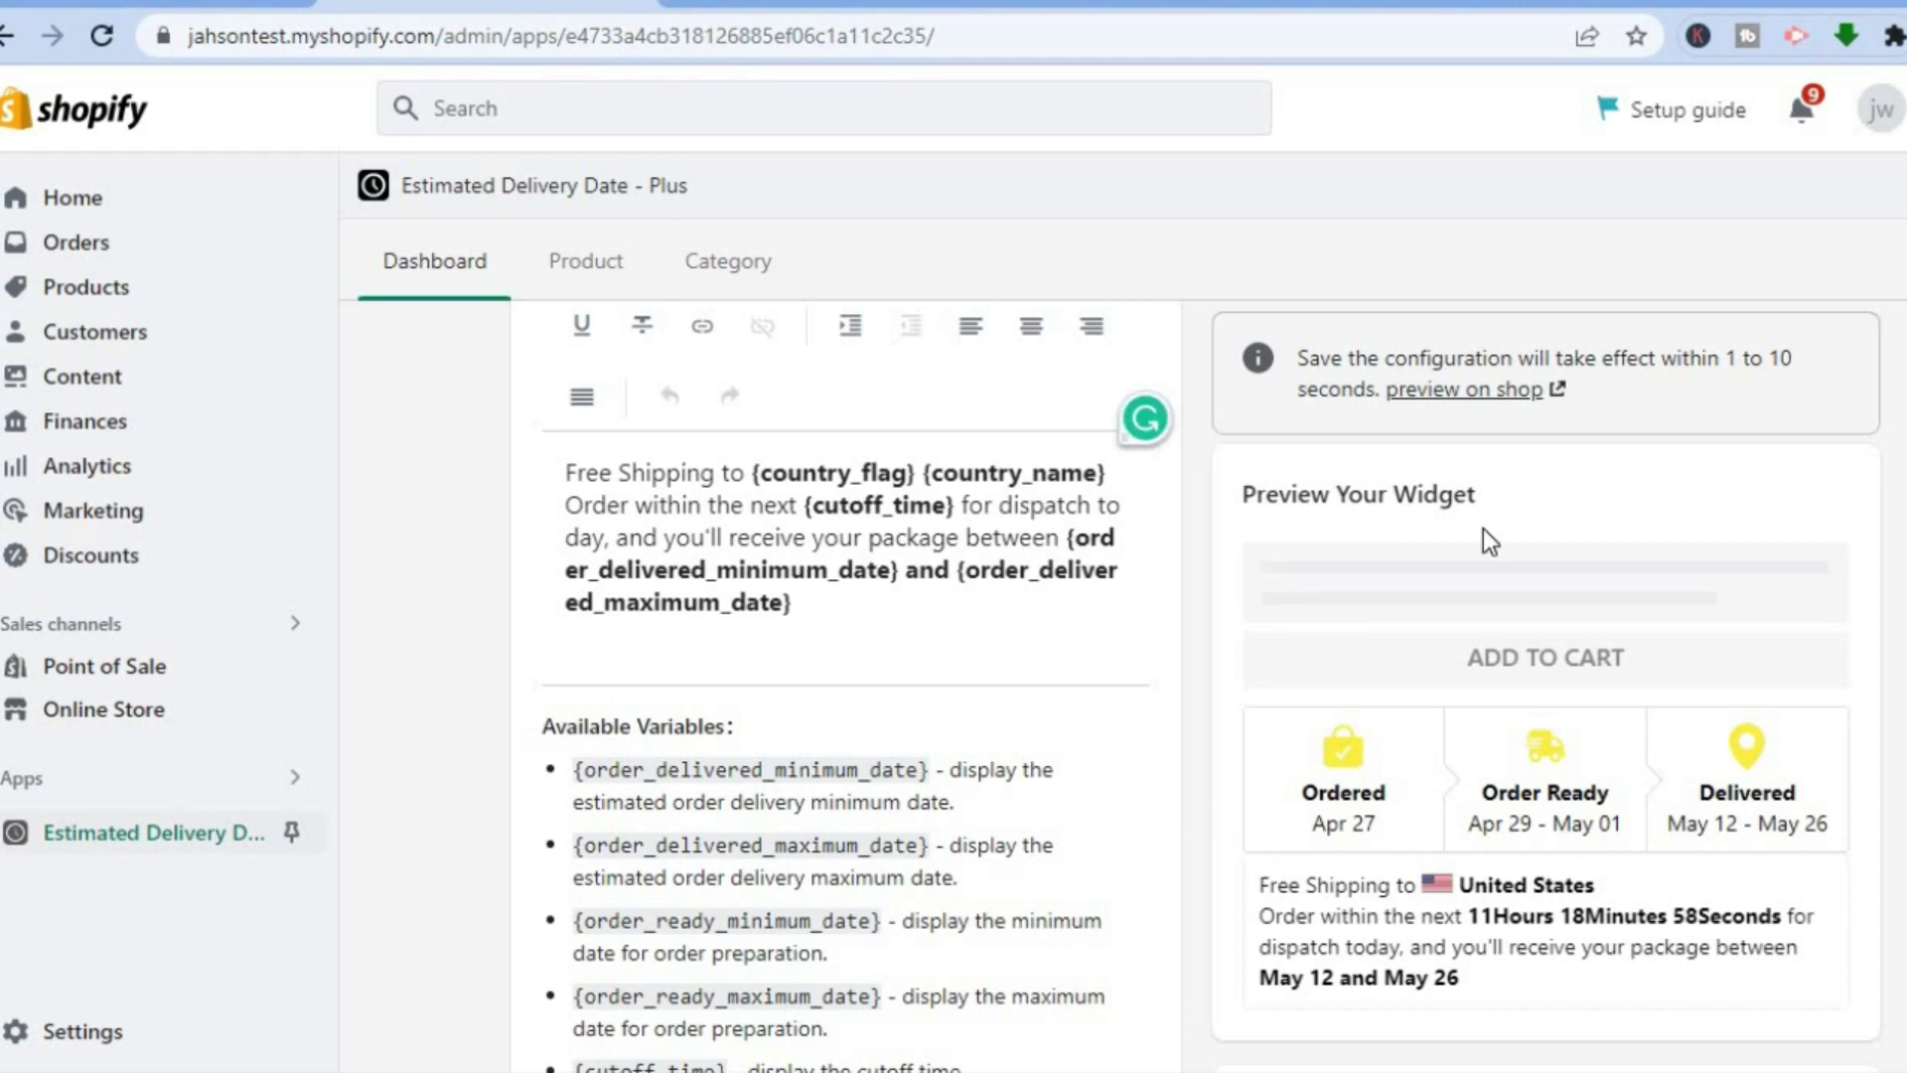
pyautogui.scroll(2, 909, 685)
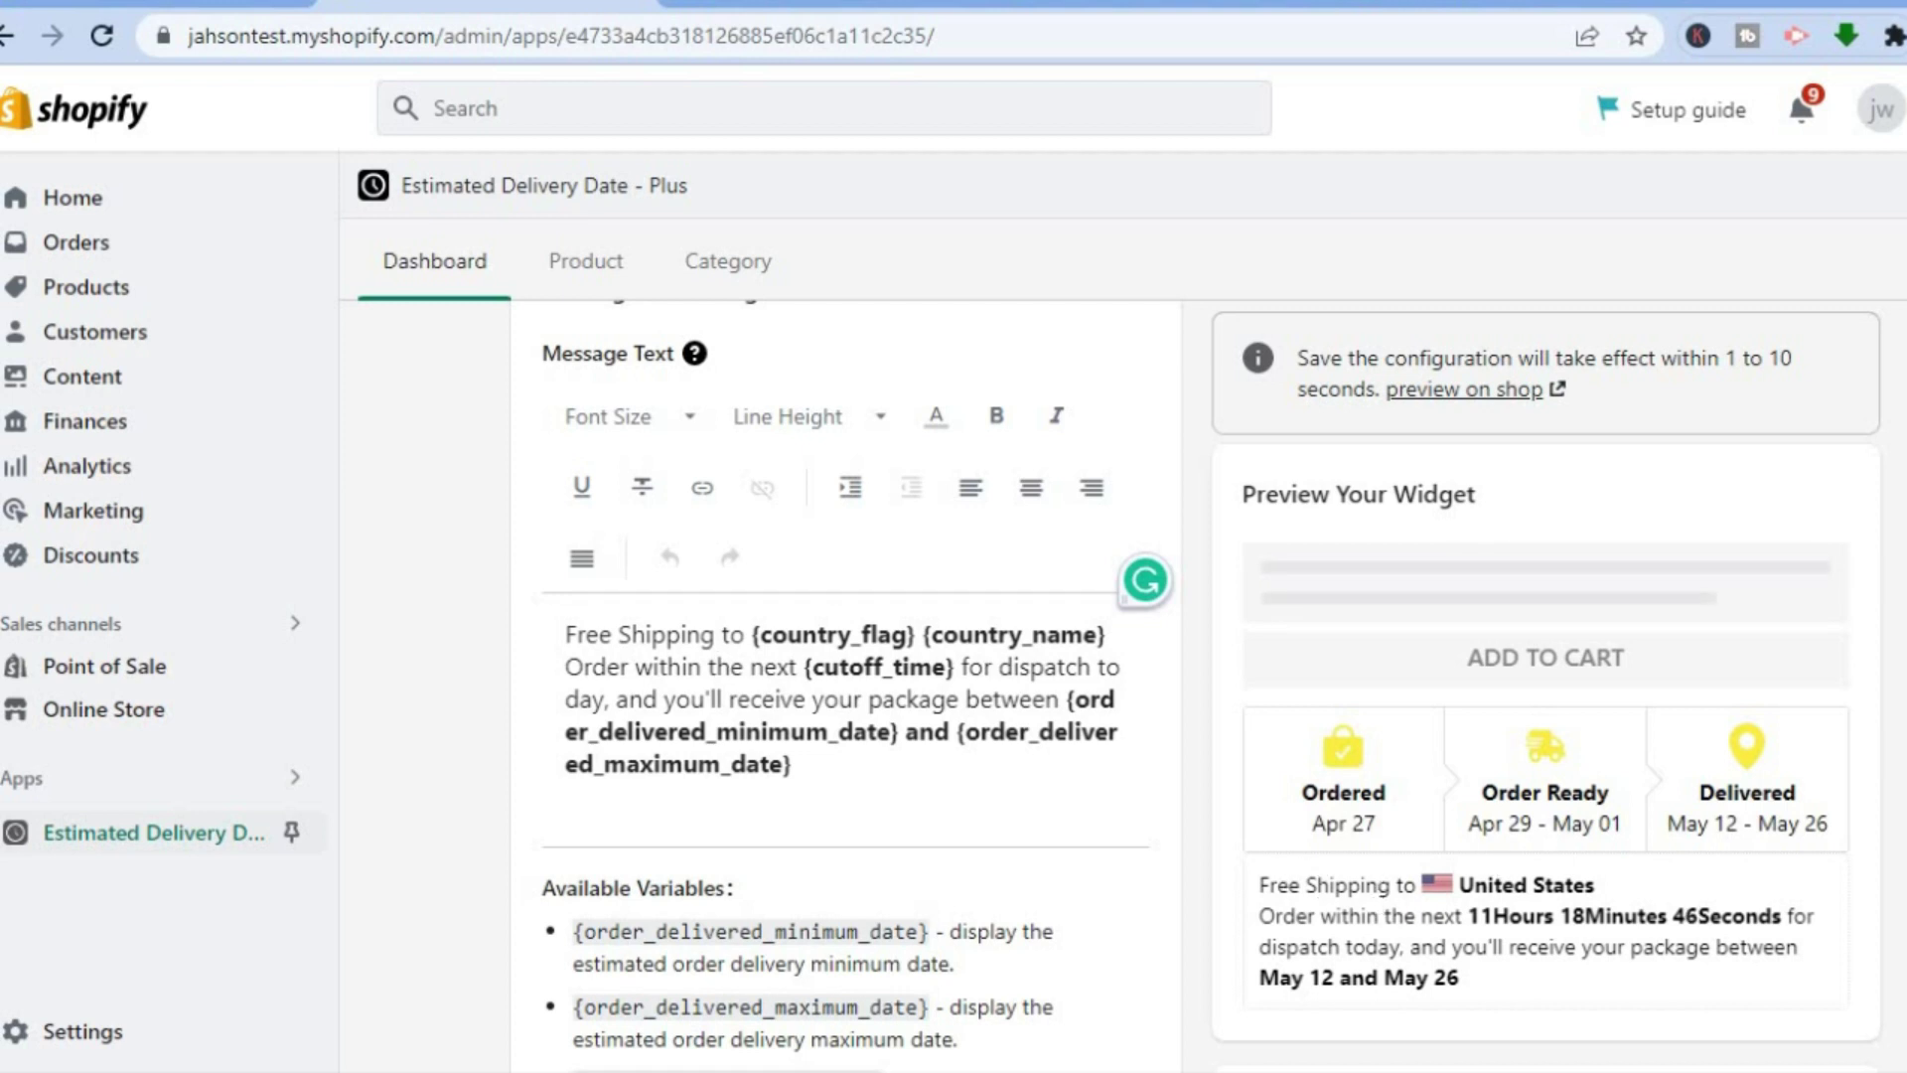
pyautogui.scroll(-12, 844, 696)
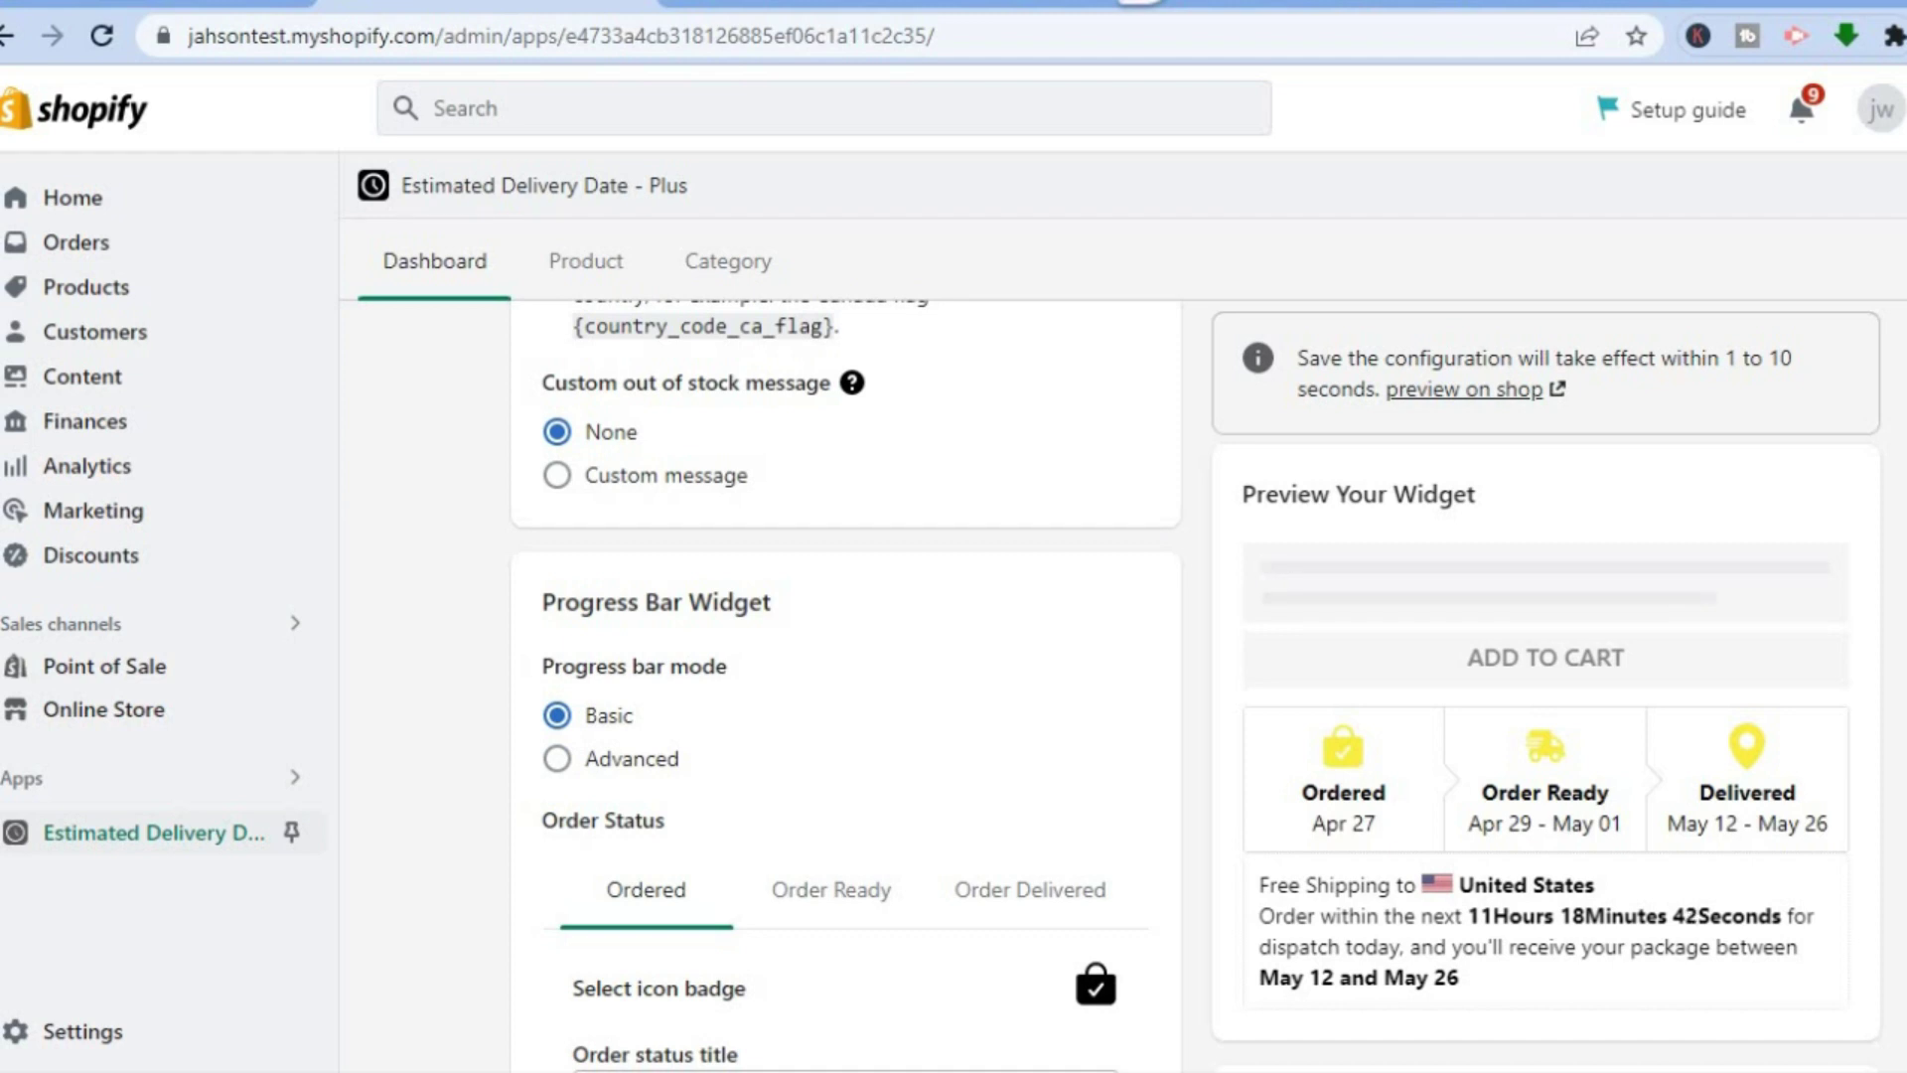
pyautogui.scroll(-3, 844, 695)
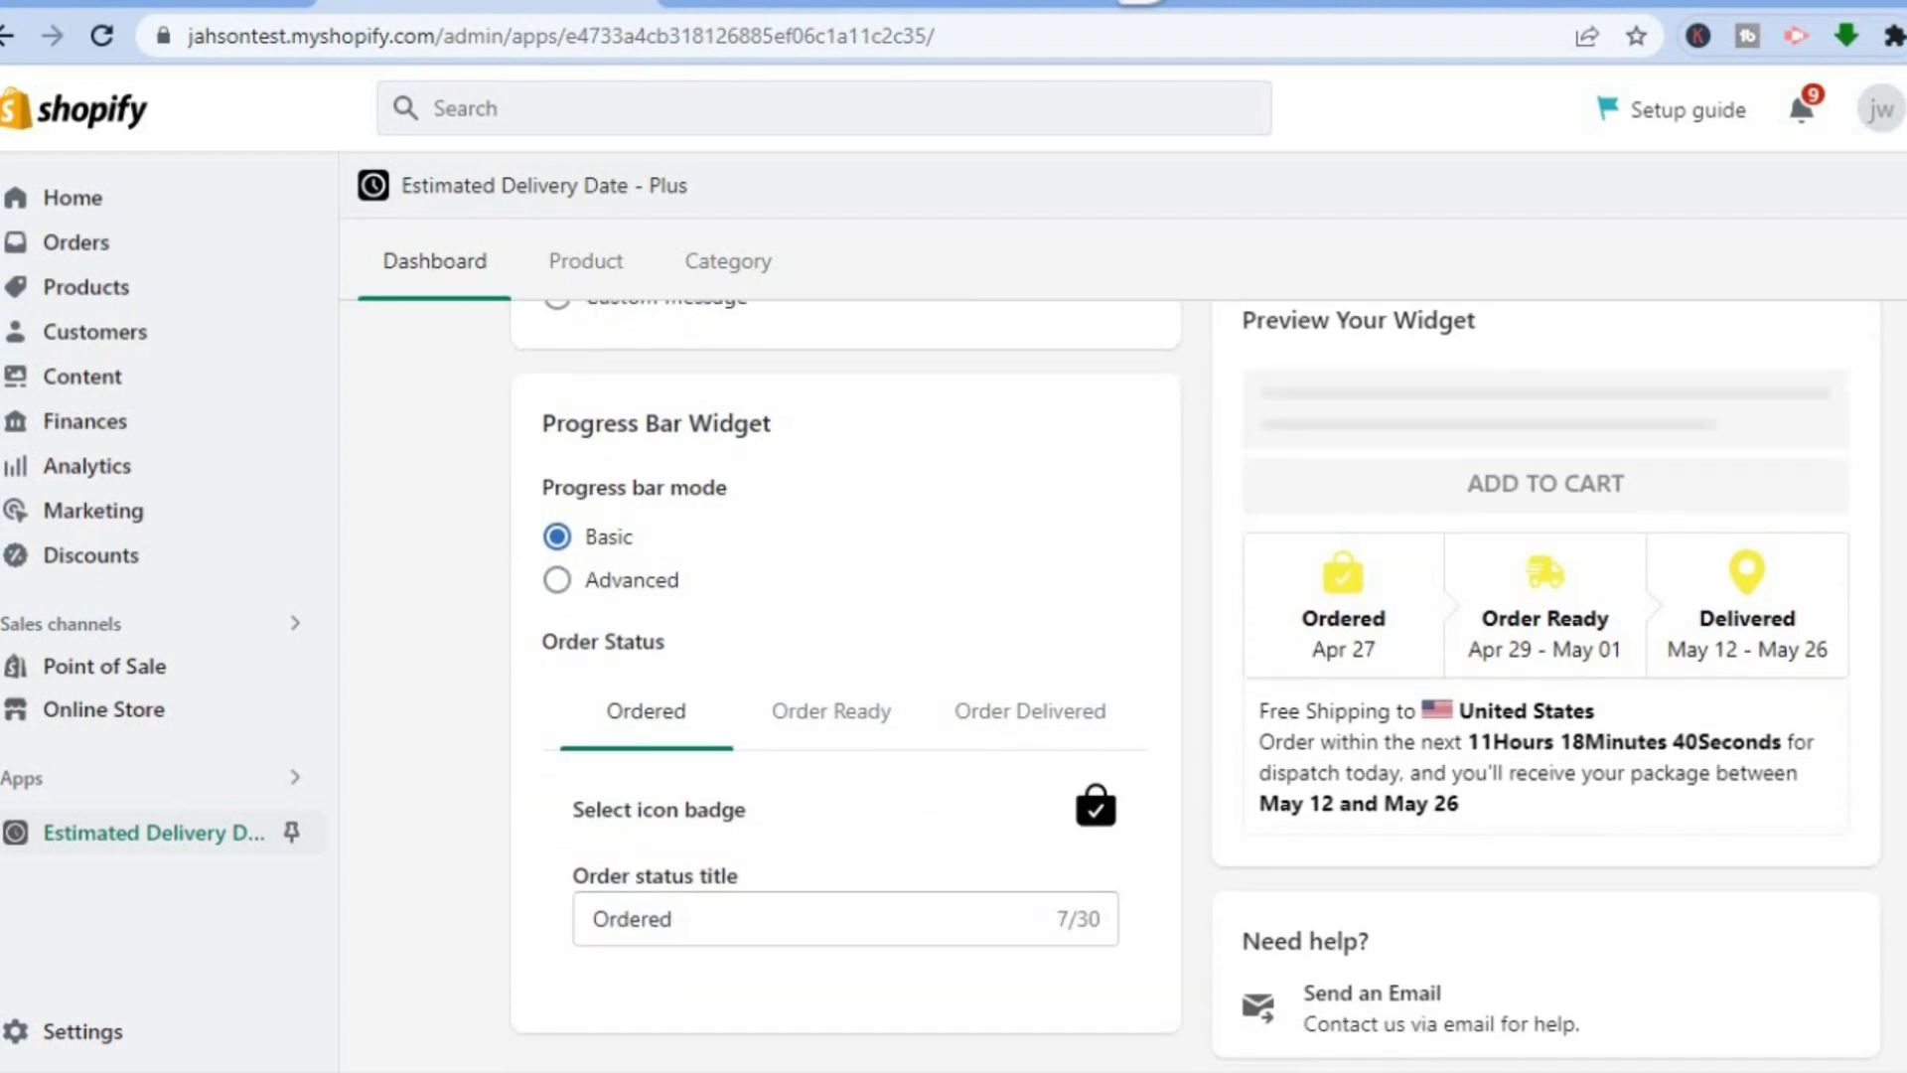
pyautogui.scroll(2, 993, 740)
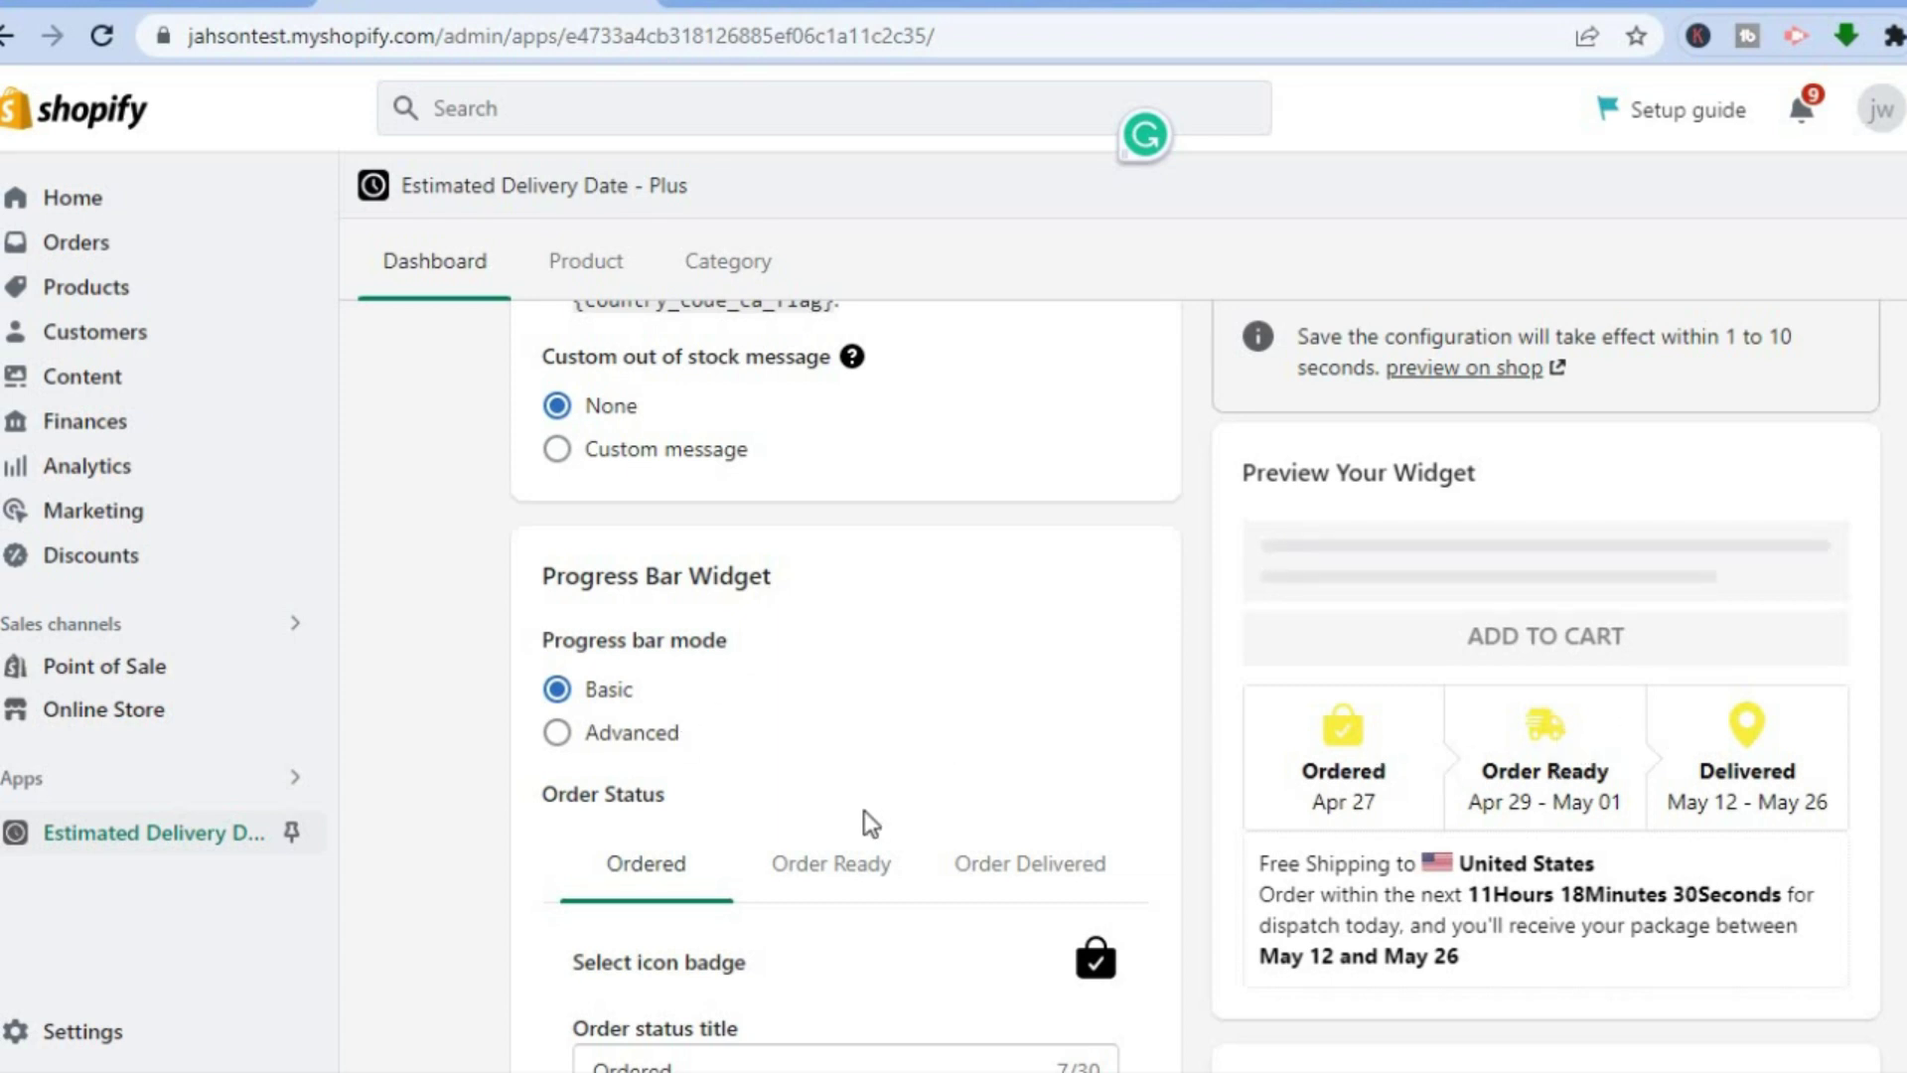
# Step: Set the progress bar mode to Advanced and put the cursor in the Ordered status tips description
pyautogui.click(557, 734)
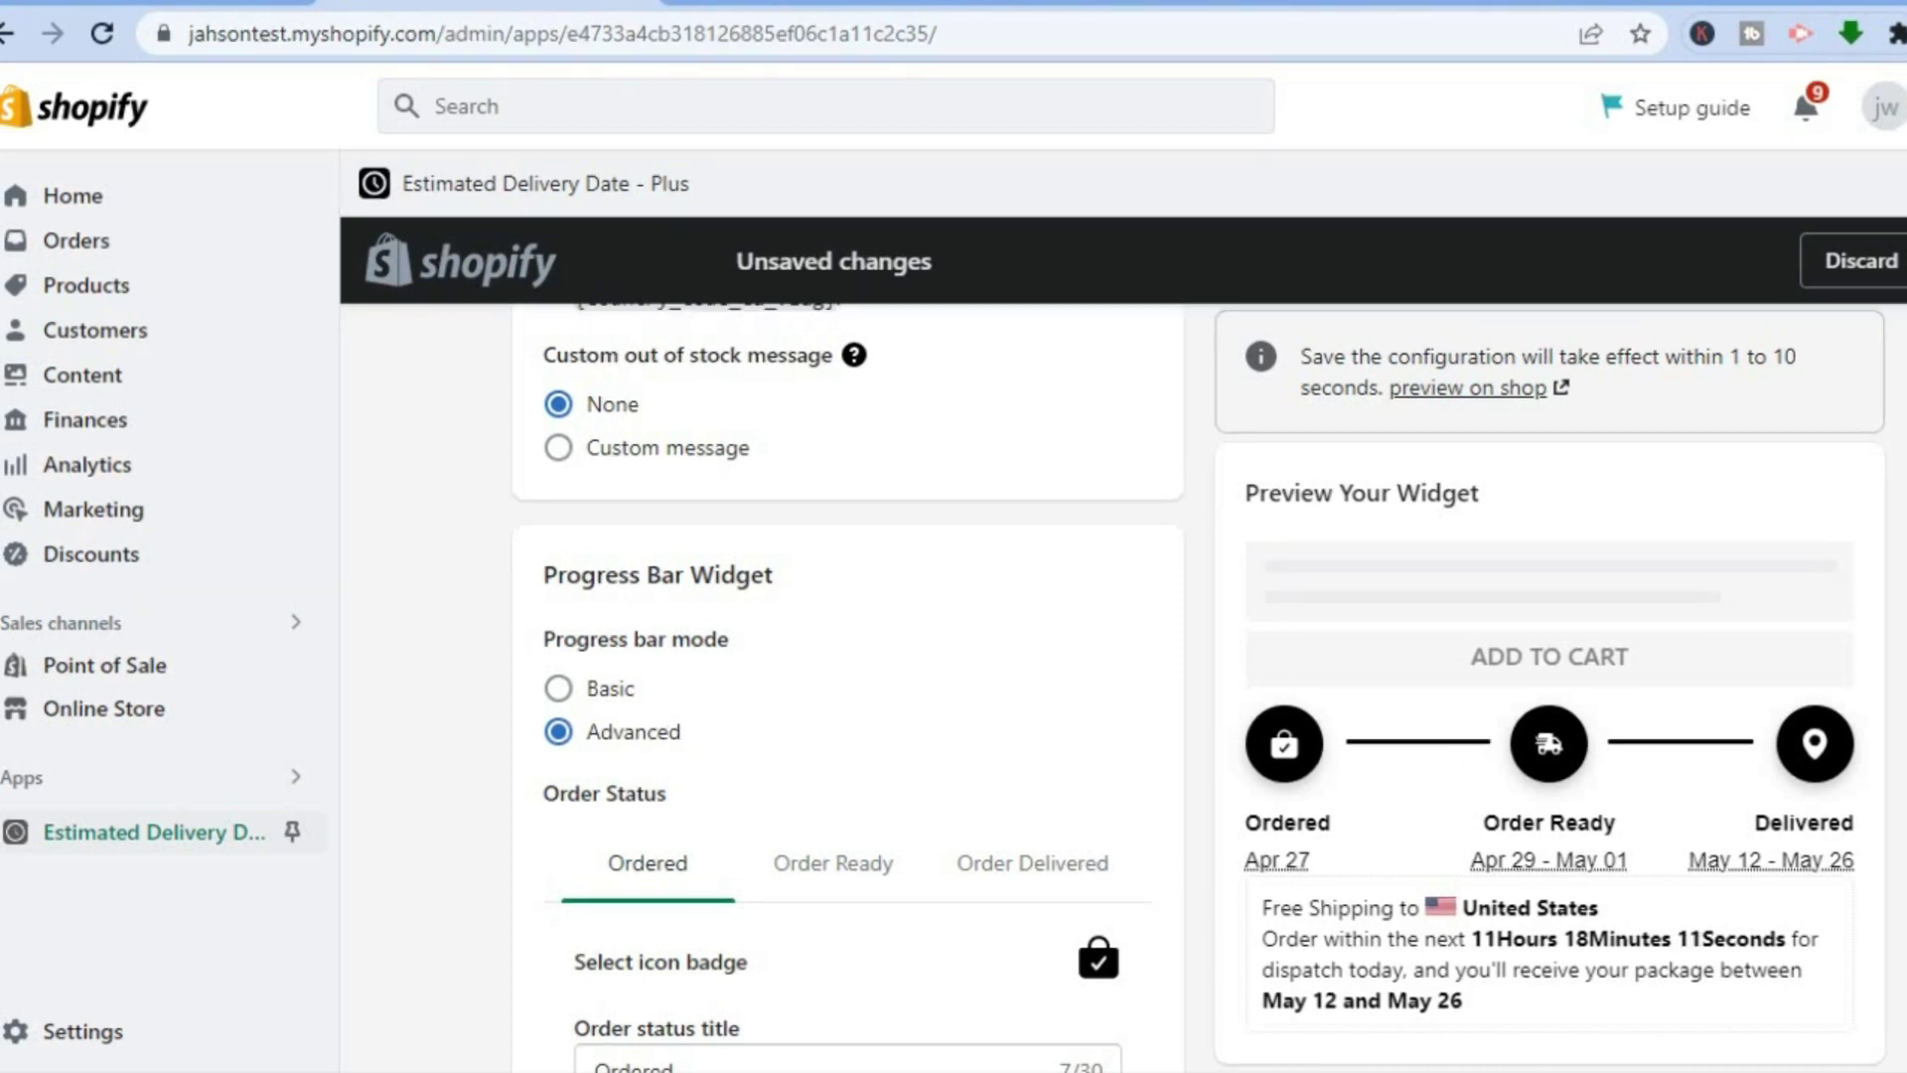
pyautogui.scroll(-3, 847, 685)
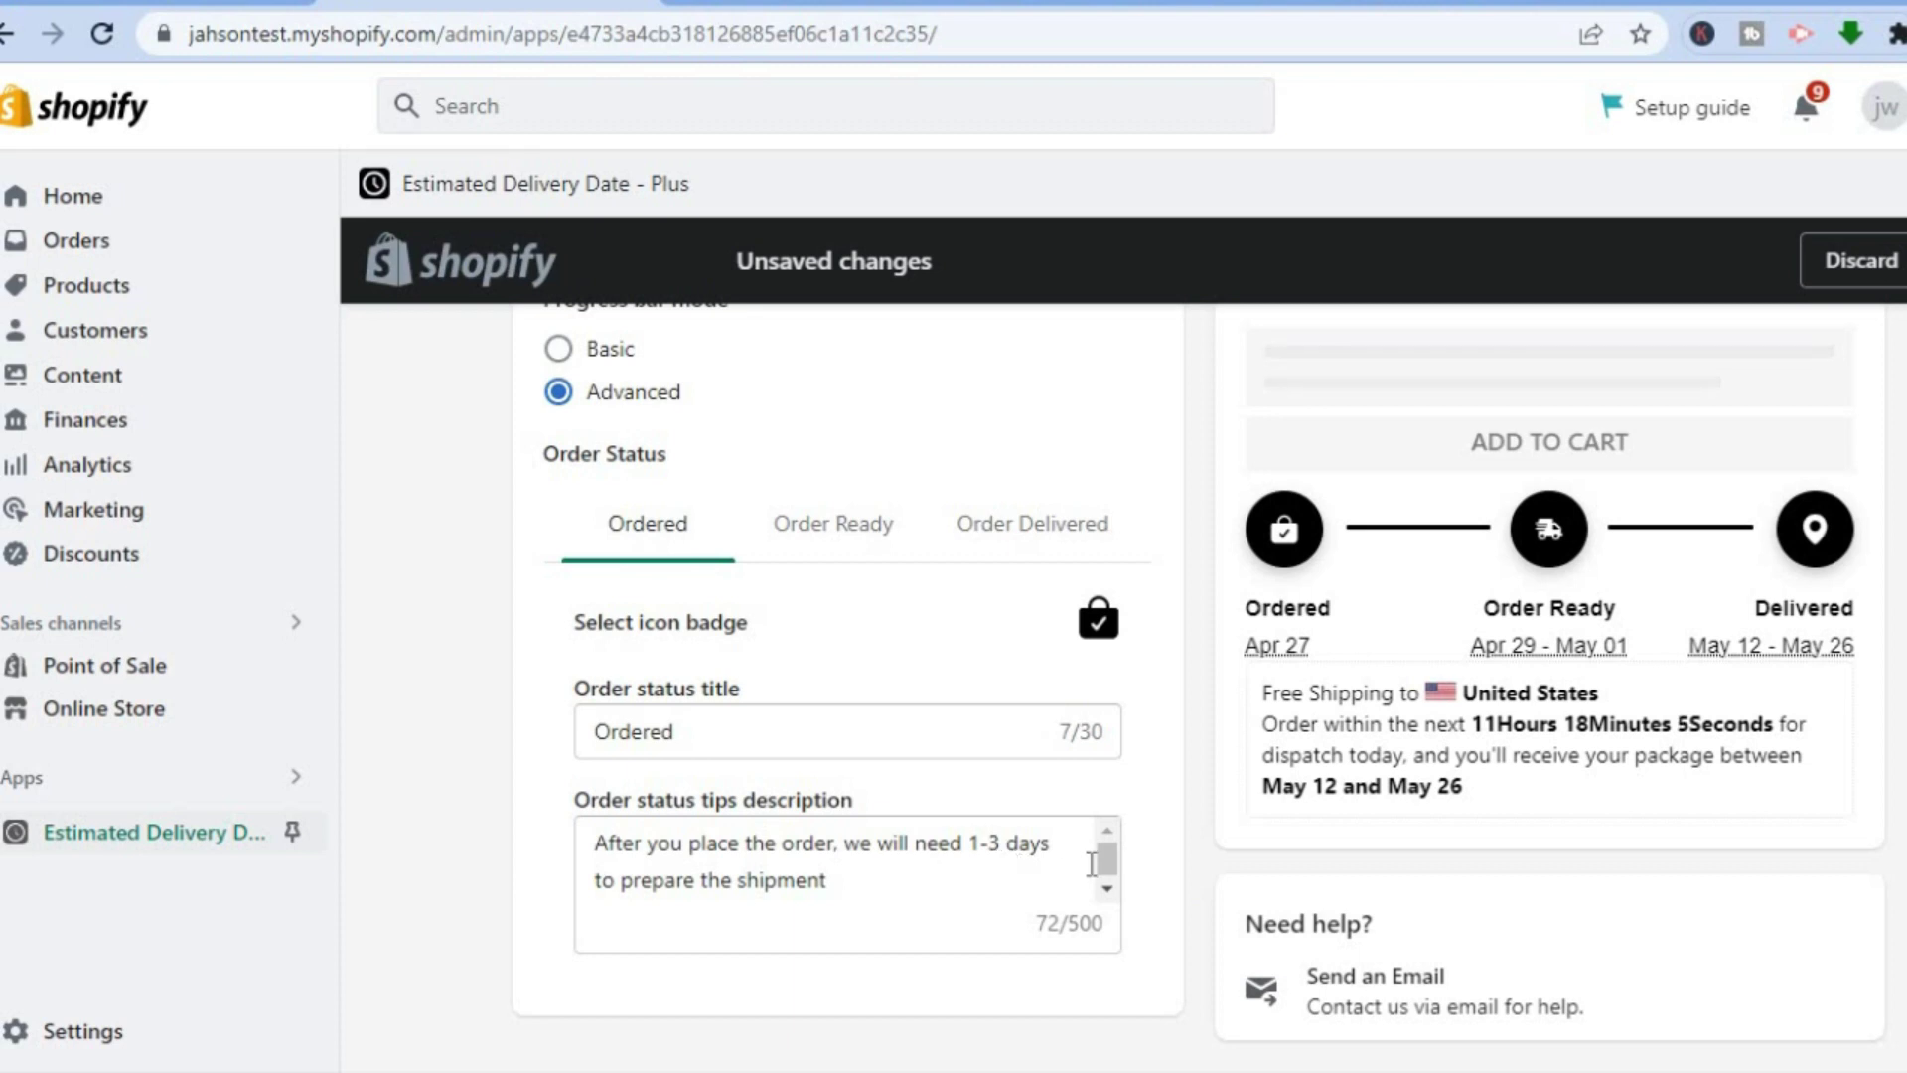
pyautogui.click(853, 874)
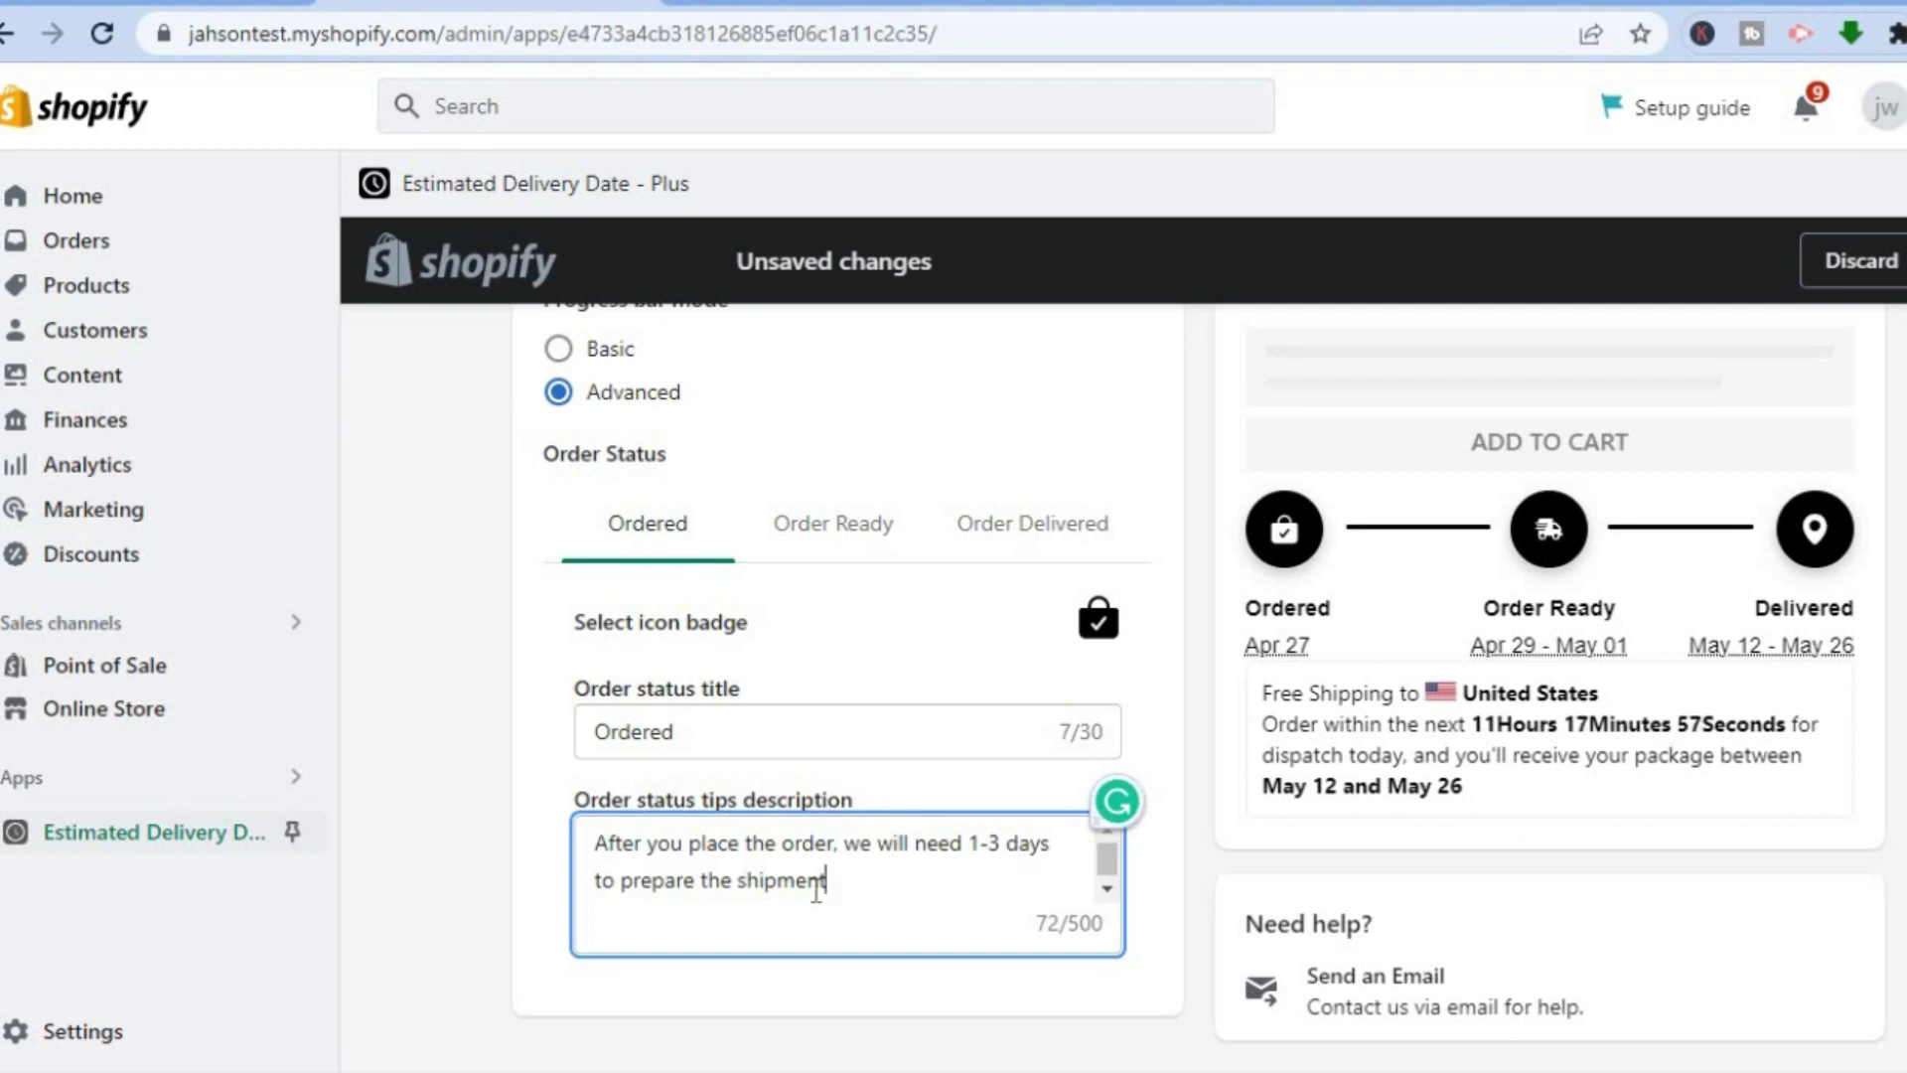
# Step: Review the Order Ready and Order Delivered status settings of the progress bar widget
pyautogui.click(864, 524)
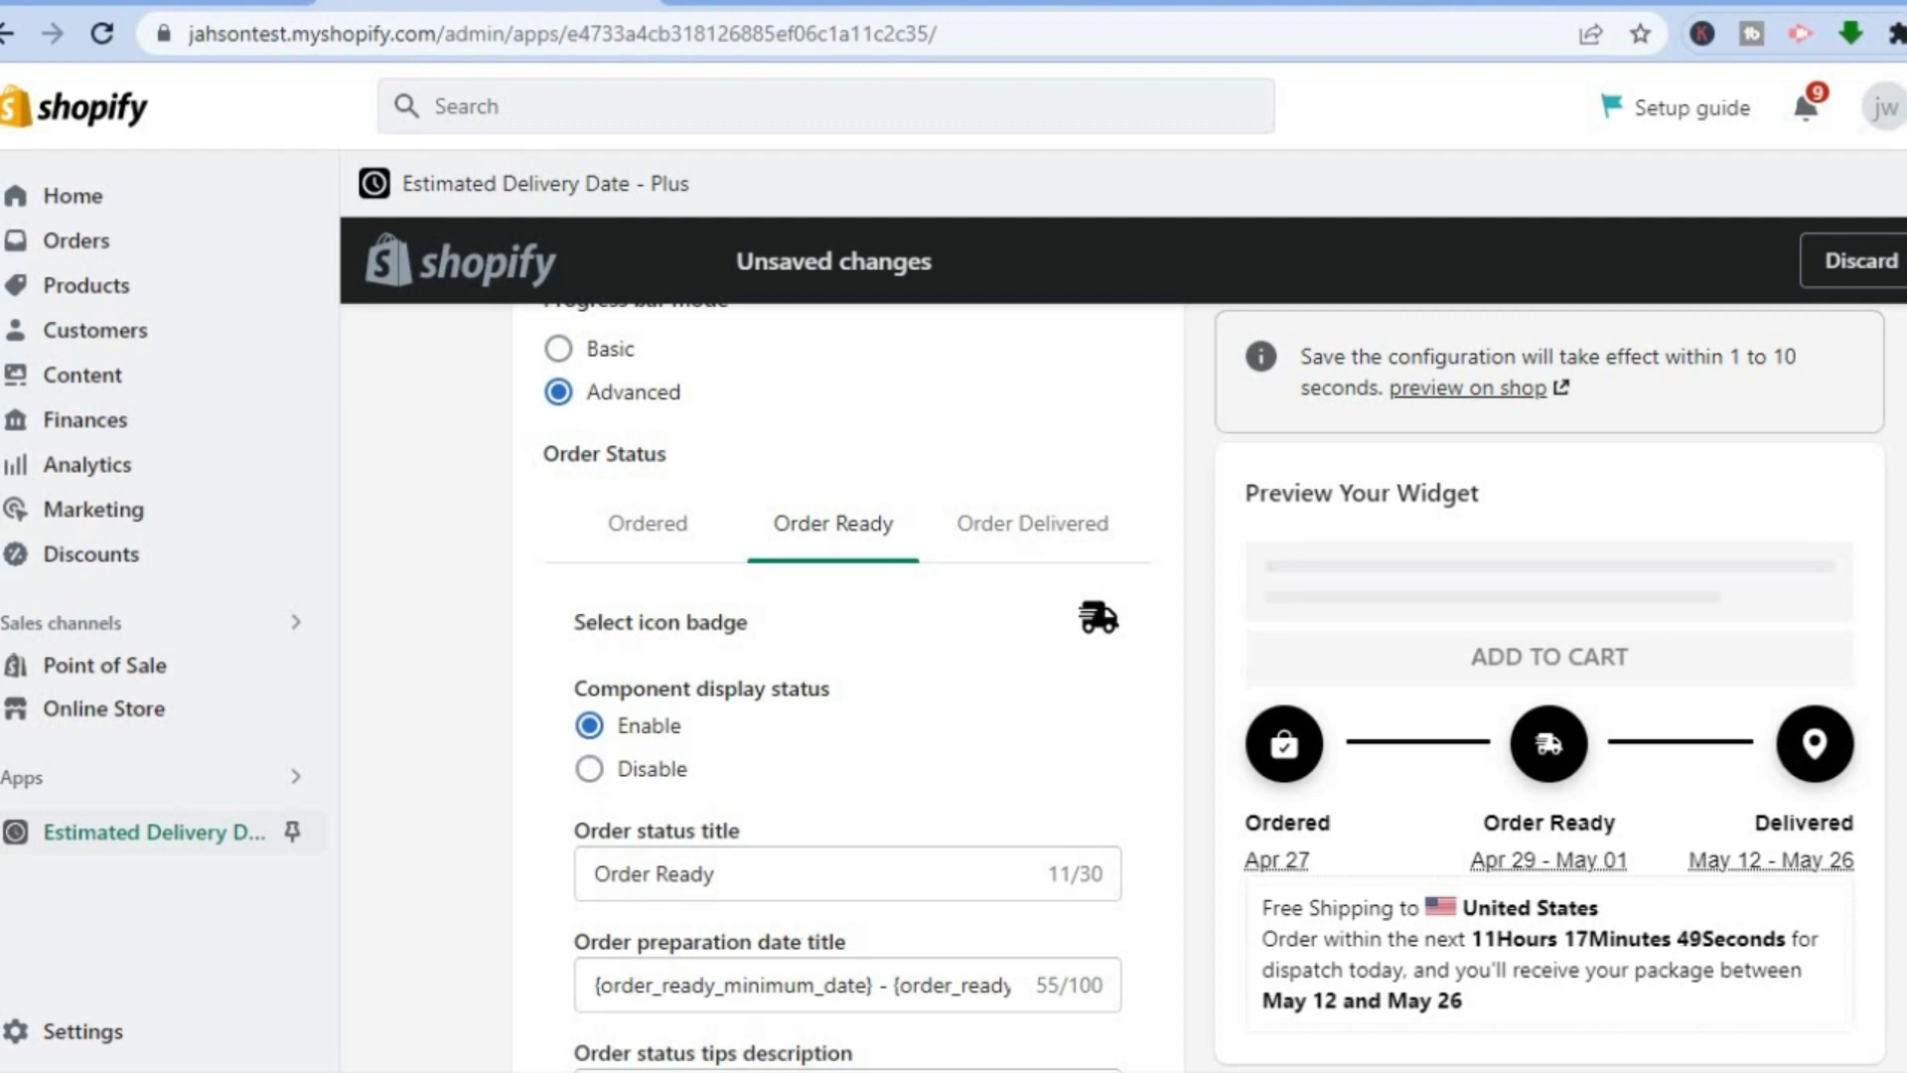
pyautogui.scroll(-2, 1135, 809)
pyautogui.scroll(3, 1135, 809)
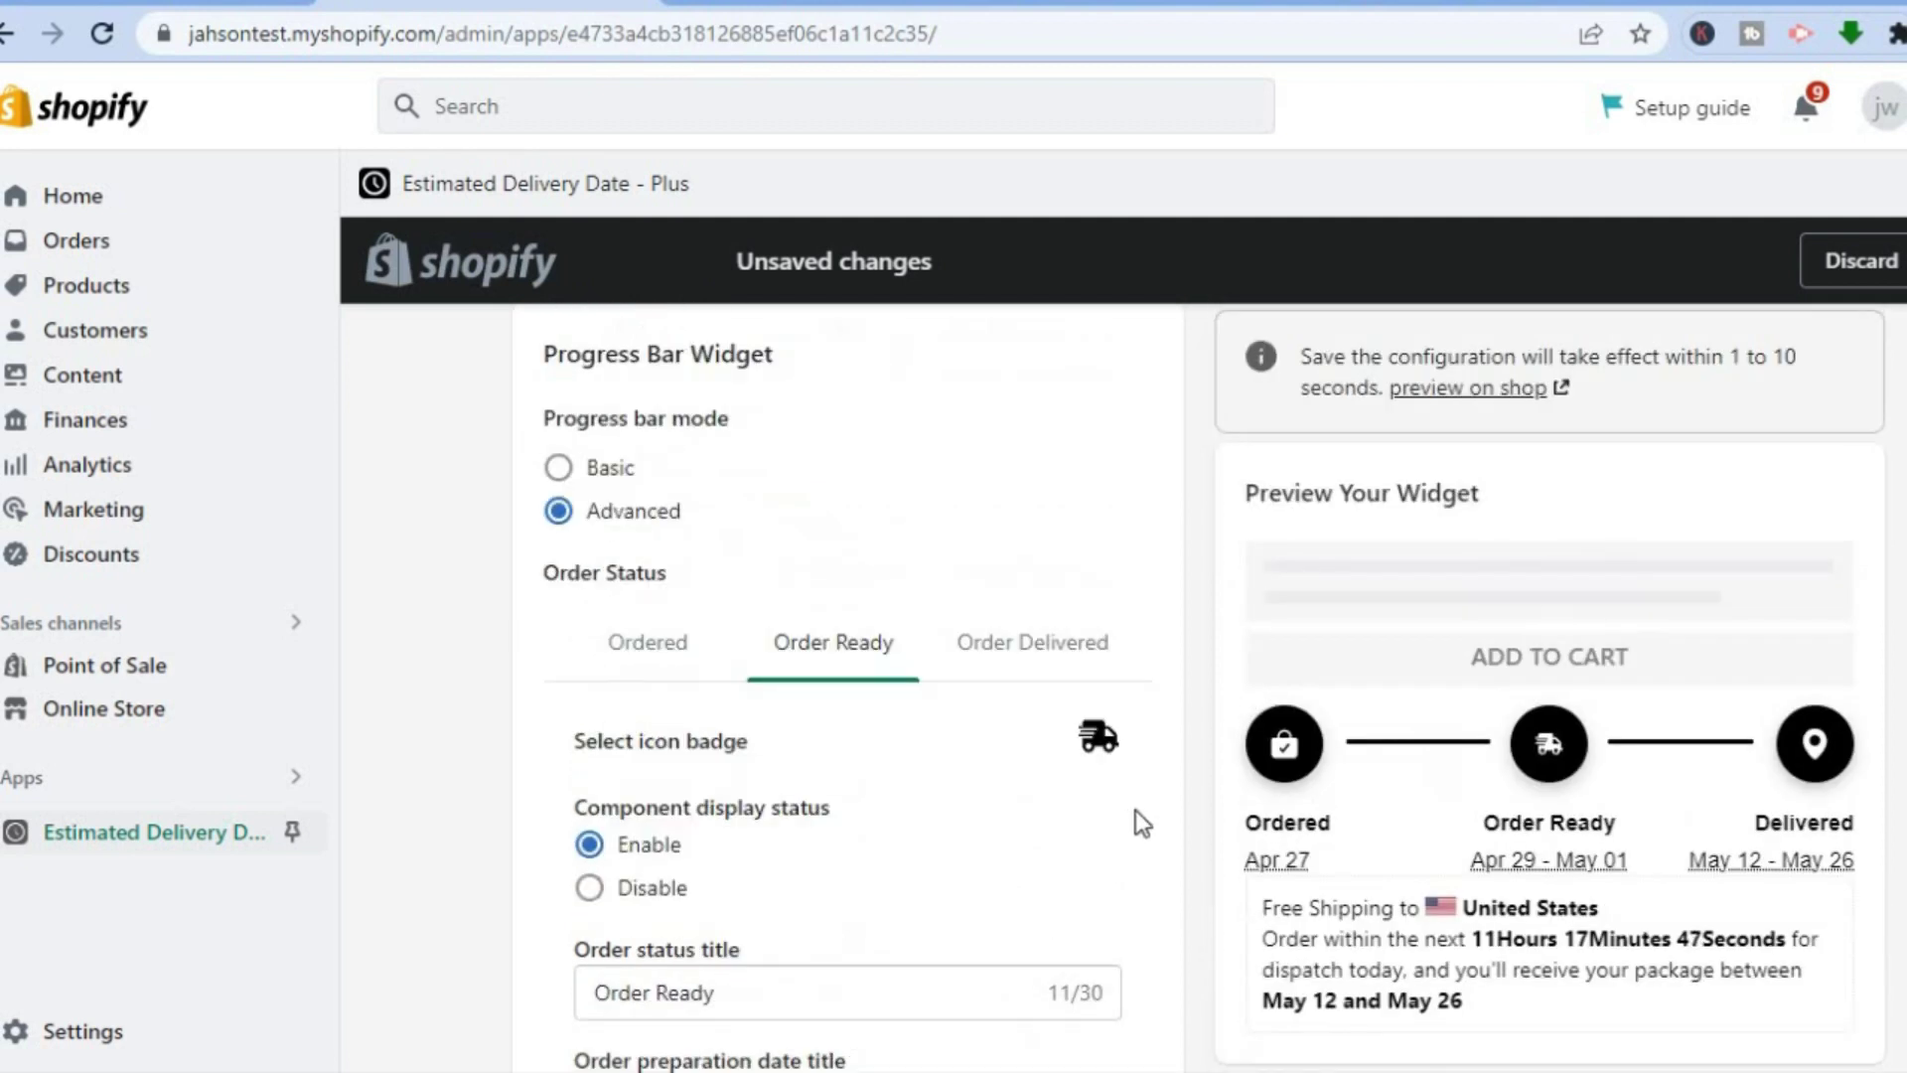
pyautogui.click(1101, 656)
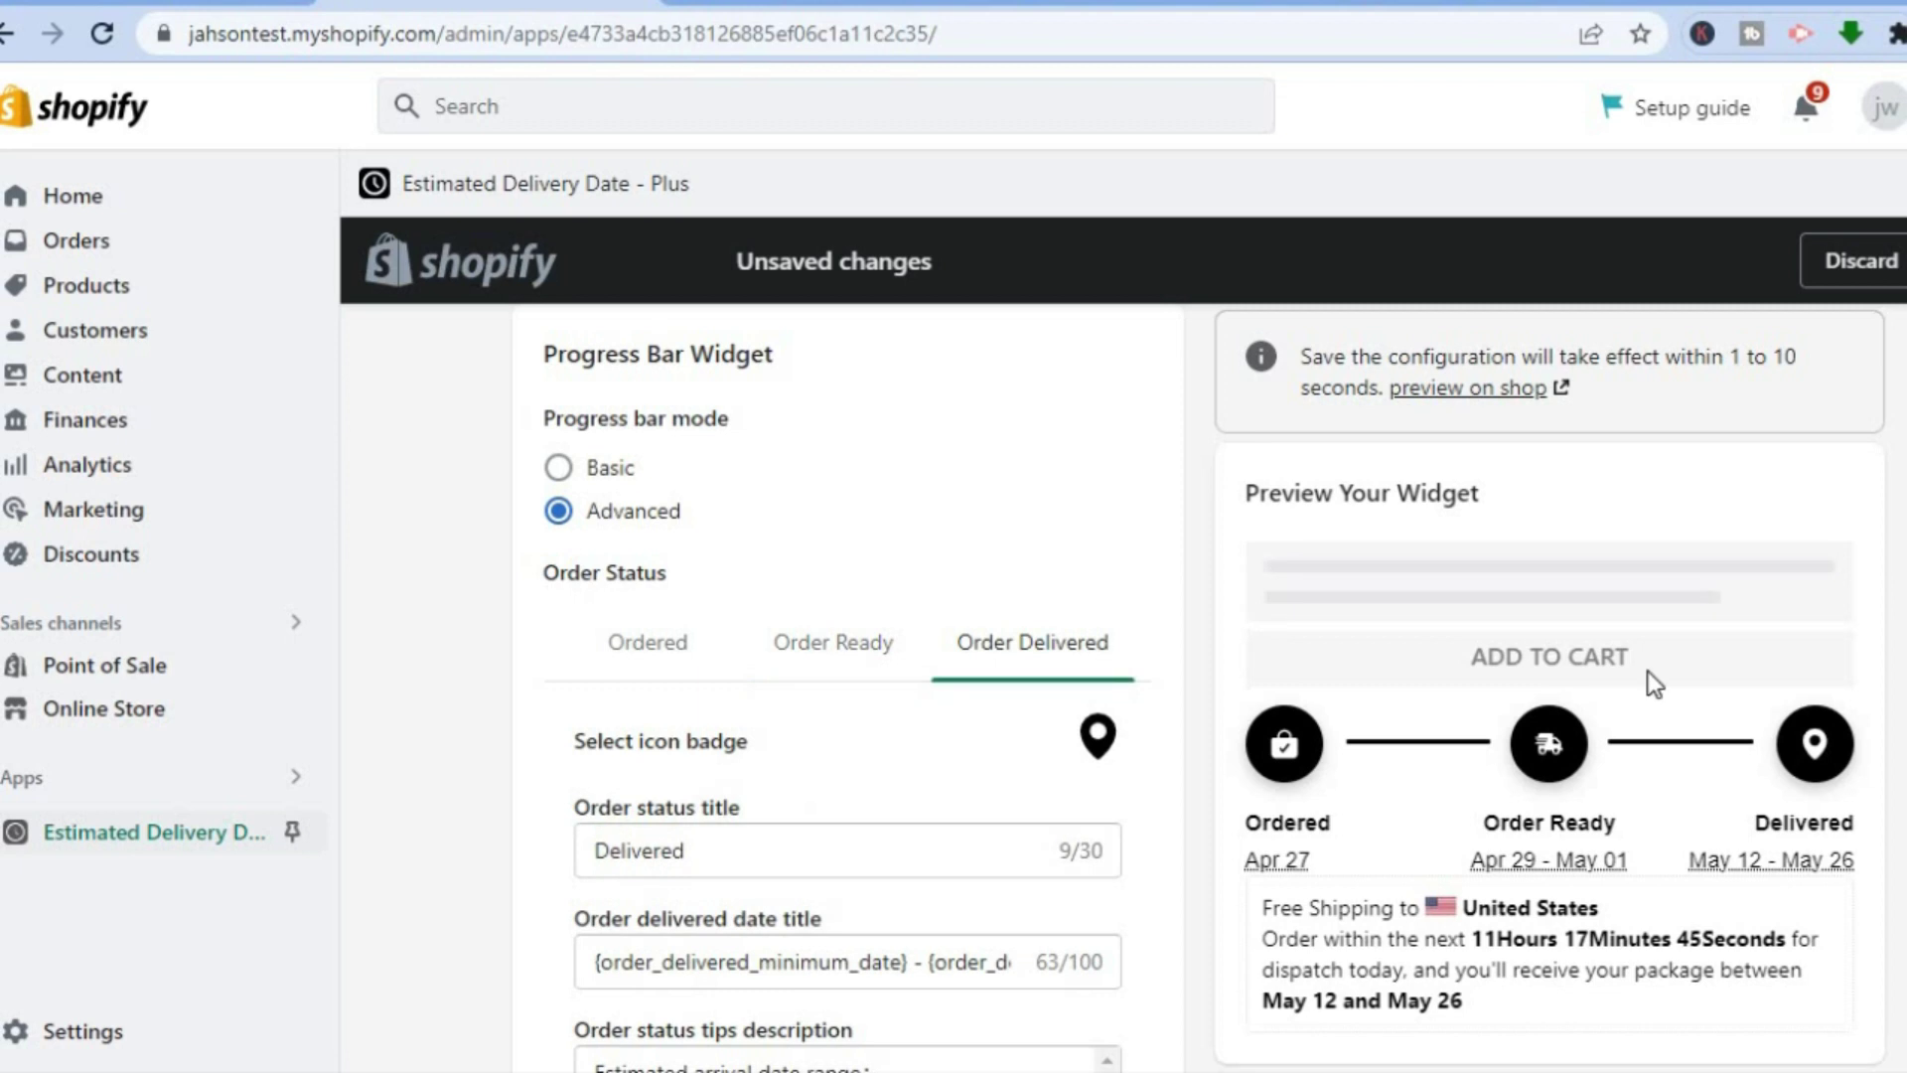
pyautogui.scroll(-3, 847, 695)
pyautogui.scroll(1, 847, 696)
pyautogui.scroll(-5, 847, 696)
# Step: Review the app's date range settings for order delivery and order ready: working days, minimum and maximum days, calculation modes and holidays
pyautogui.scroll(8, 848, 696)
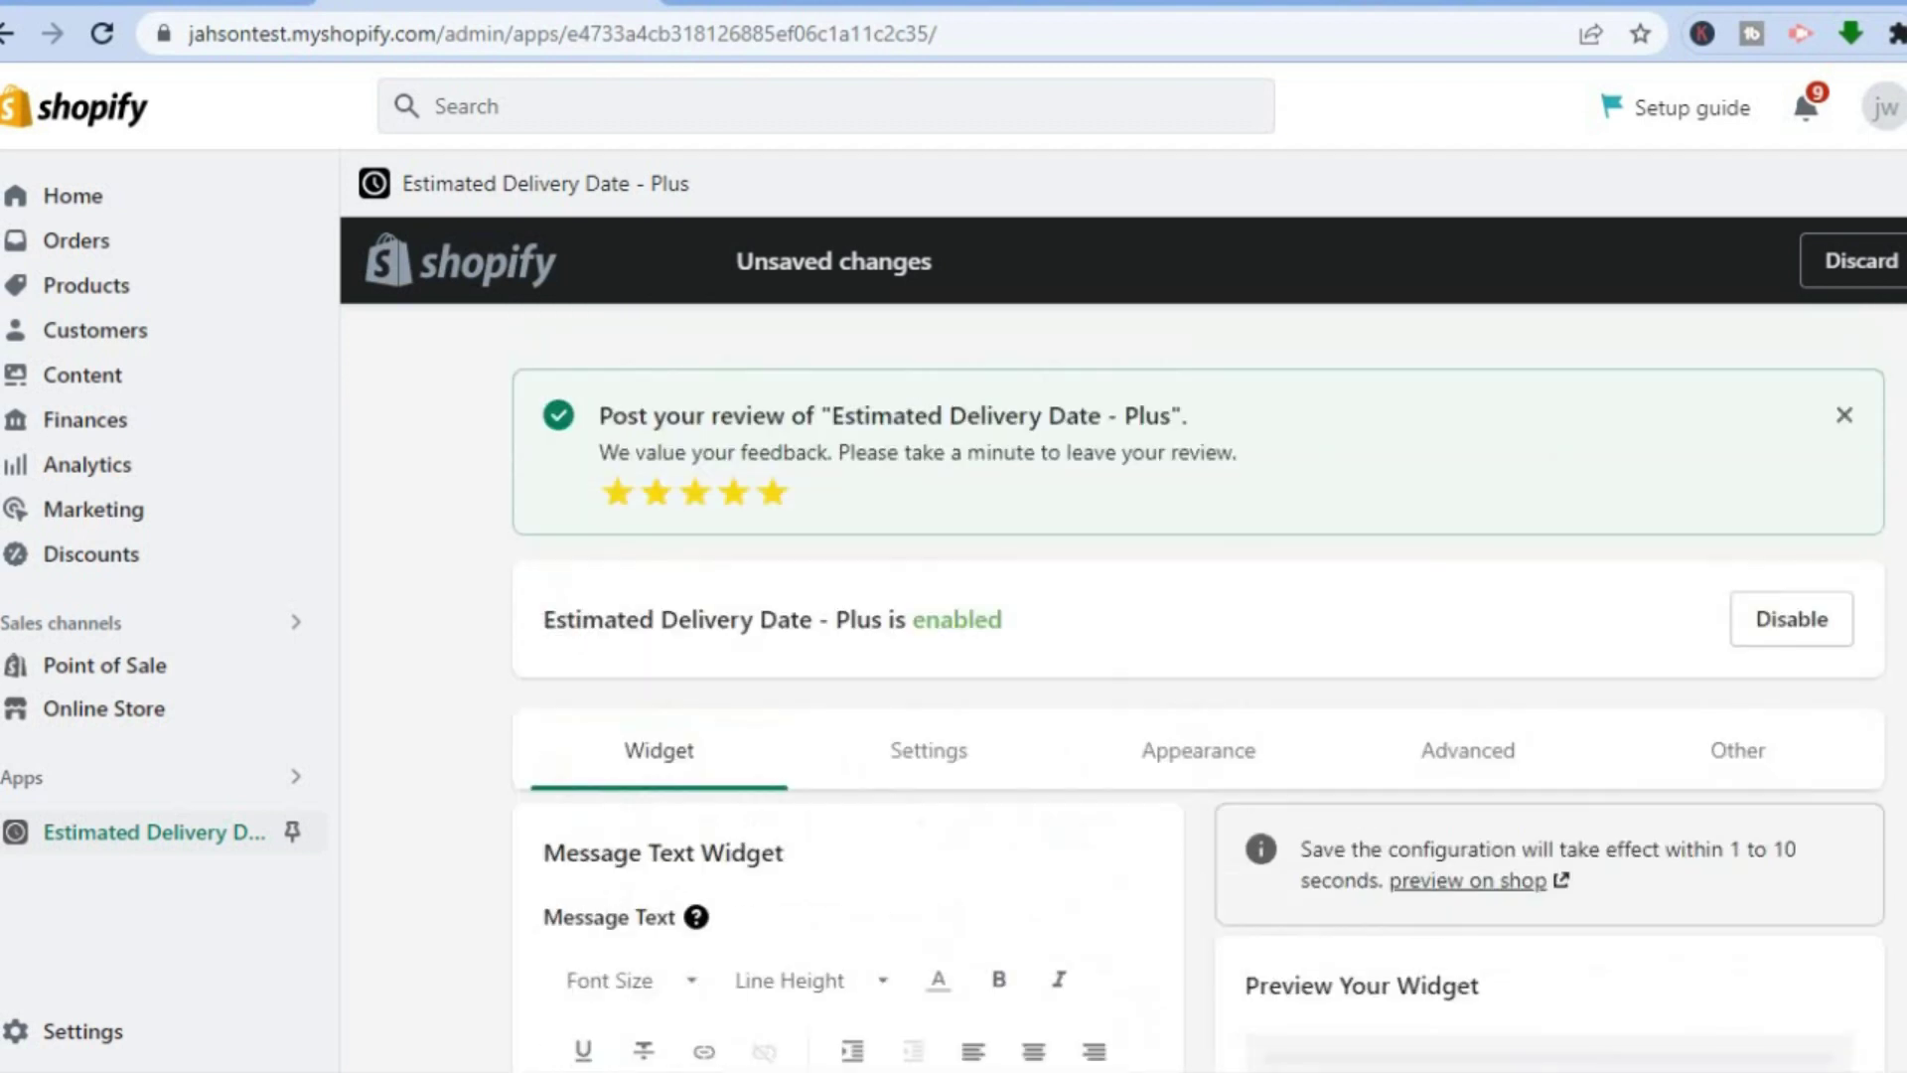
pyautogui.click(924, 767)
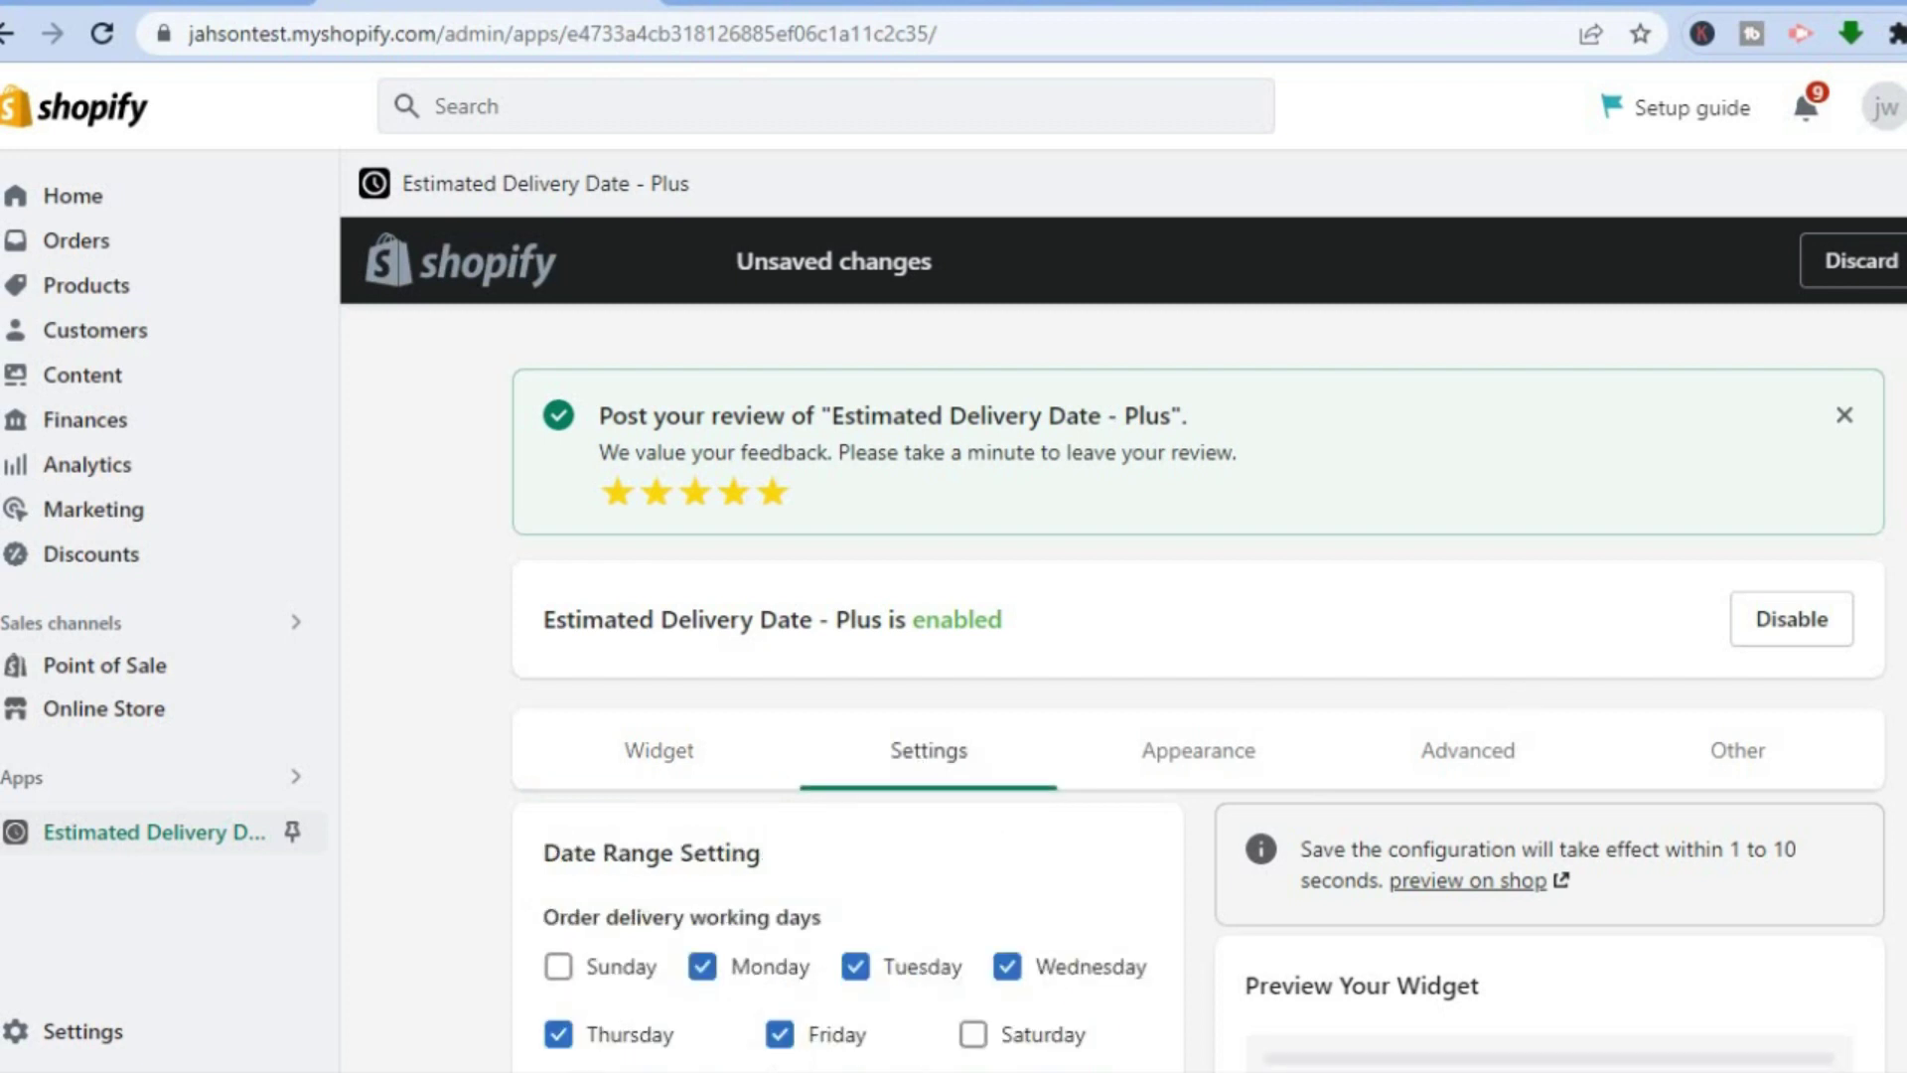
pyautogui.scroll(-5, 1152, 473)
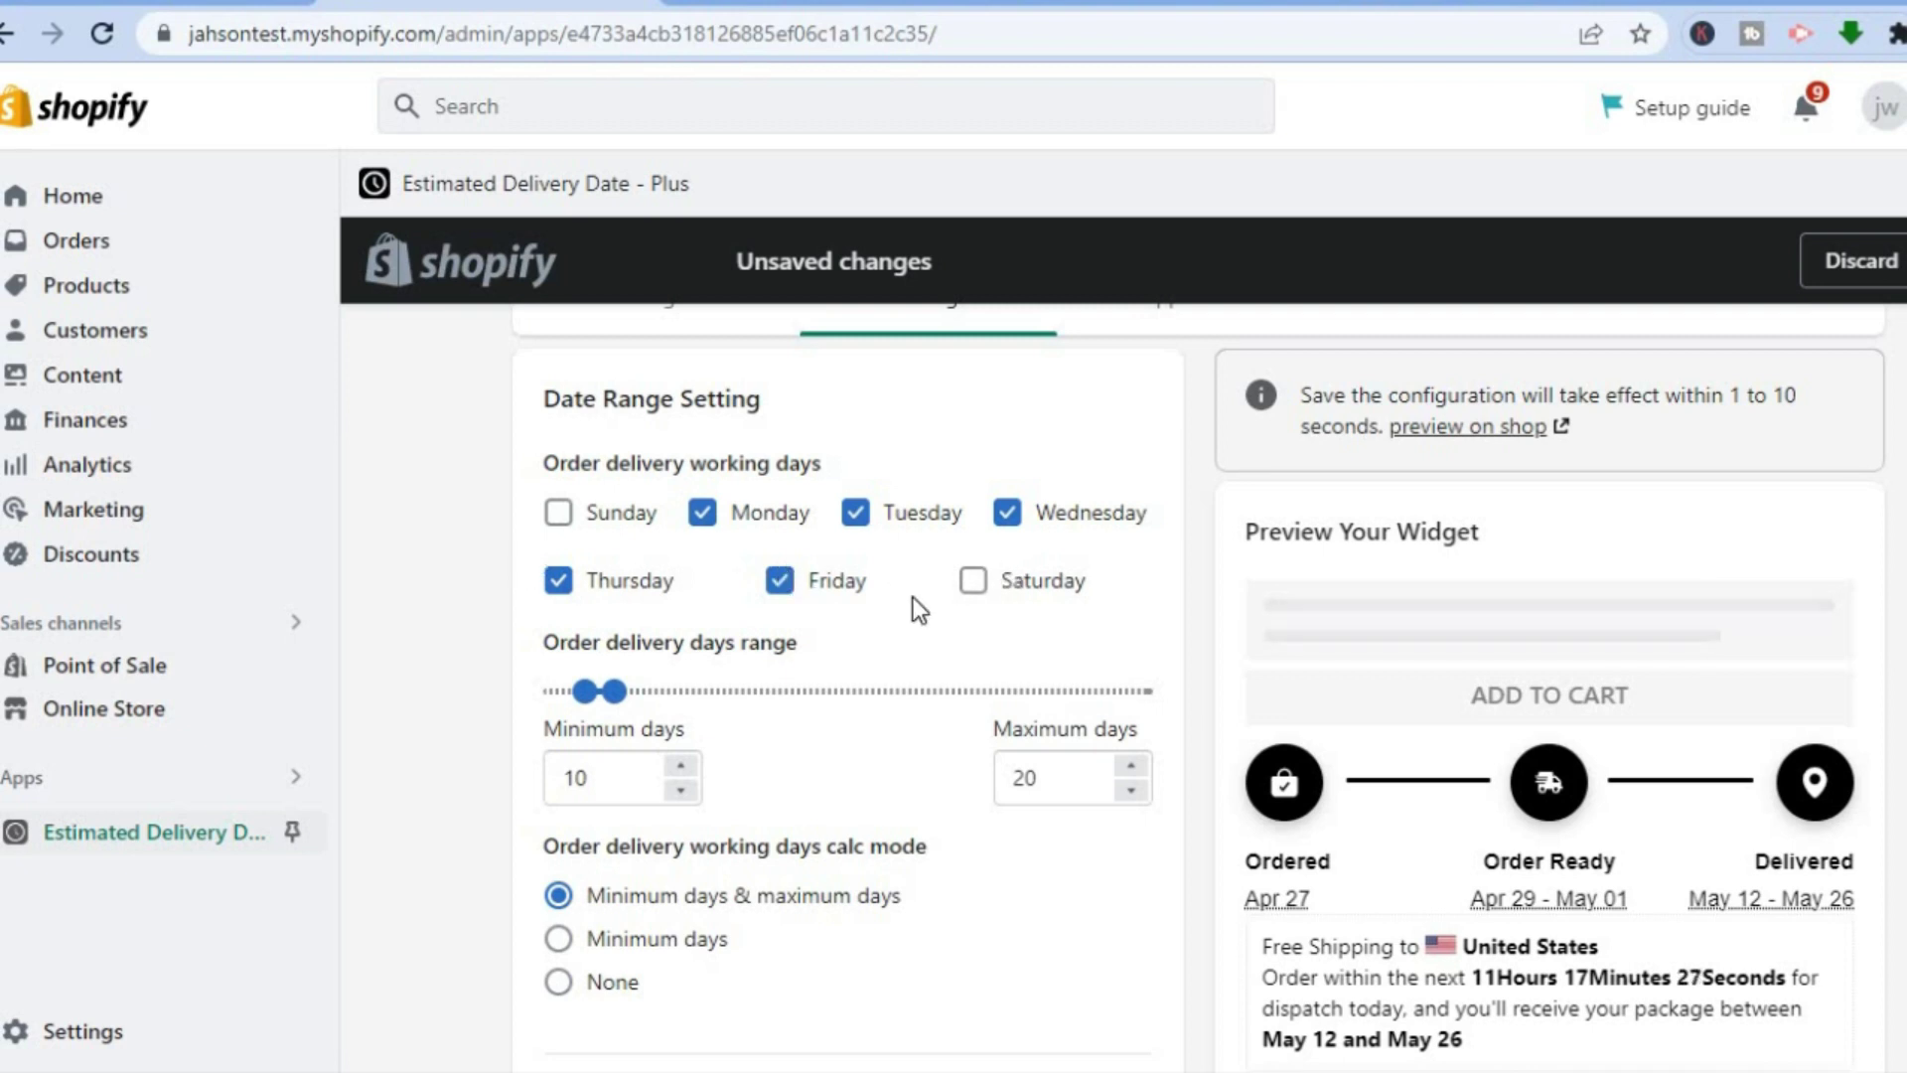
pyautogui.click(622, 780)
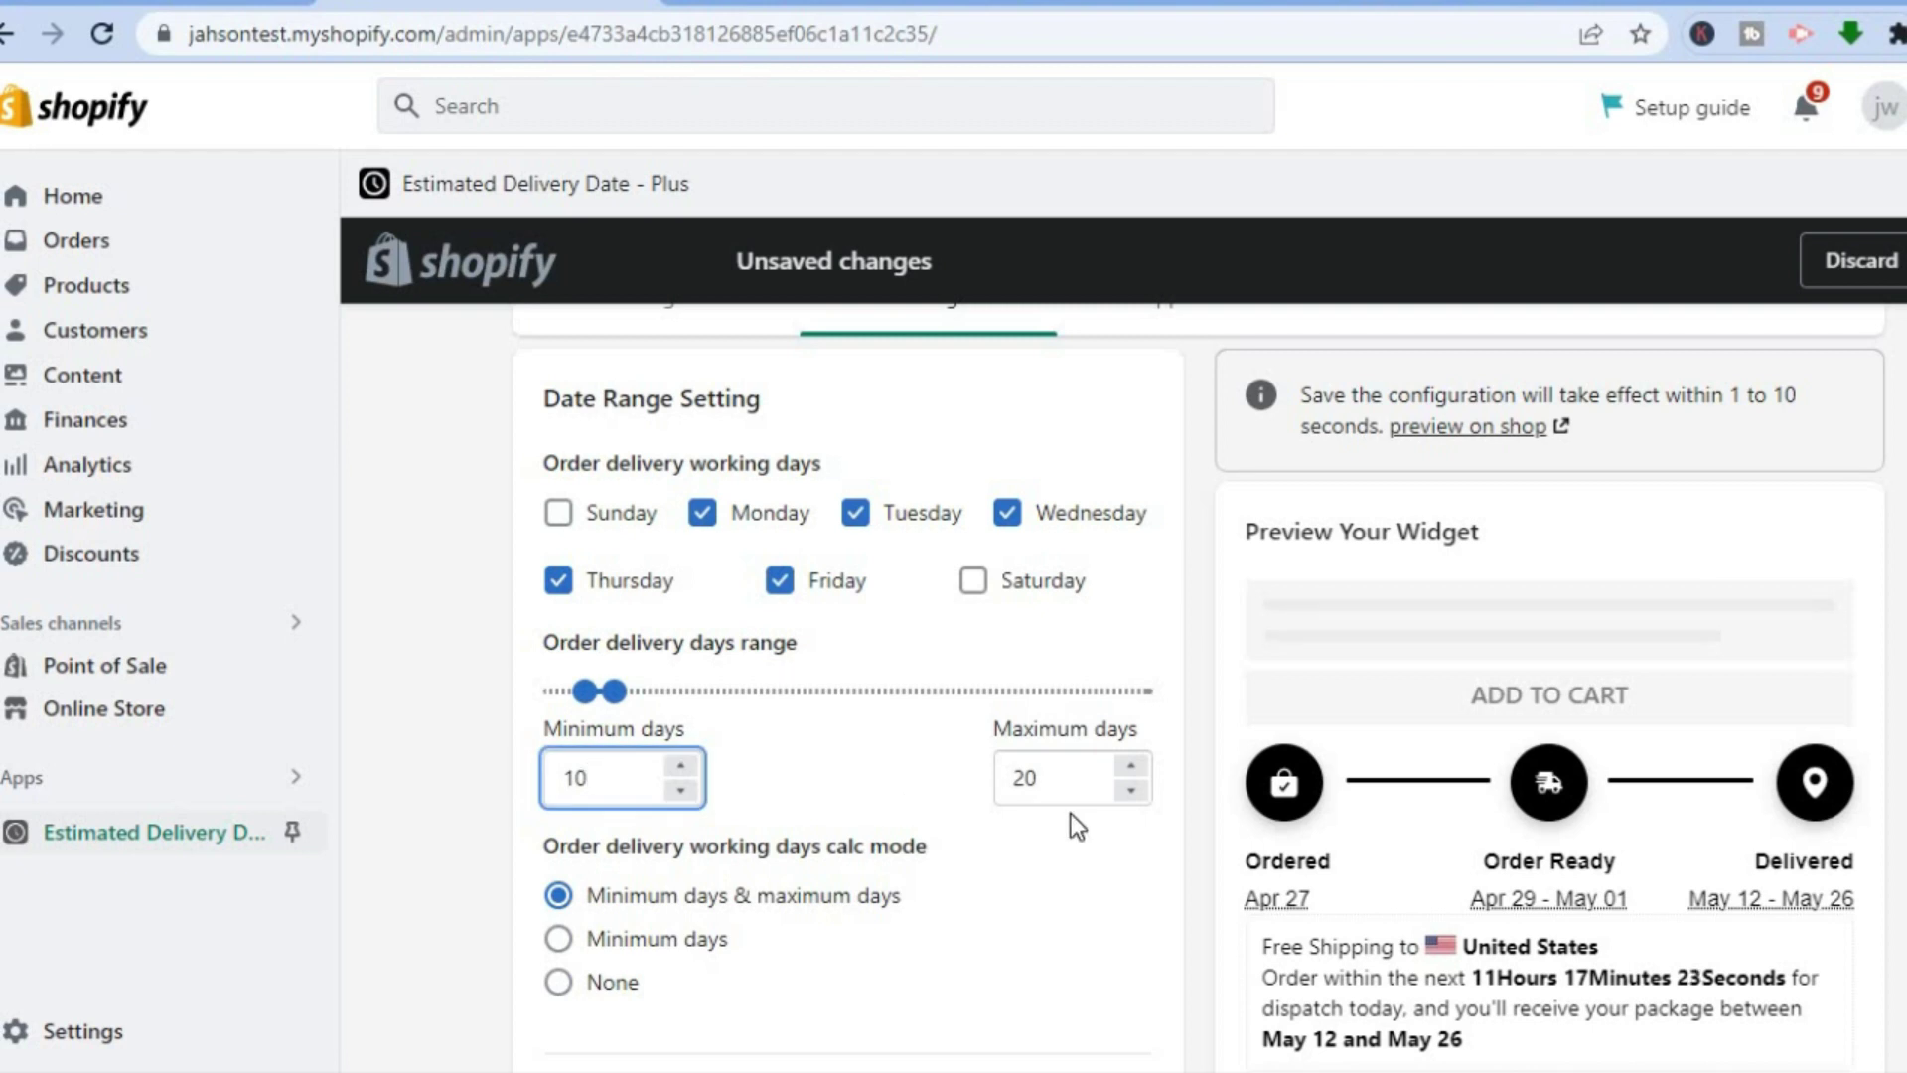
pyautogui.click(1065, 785)
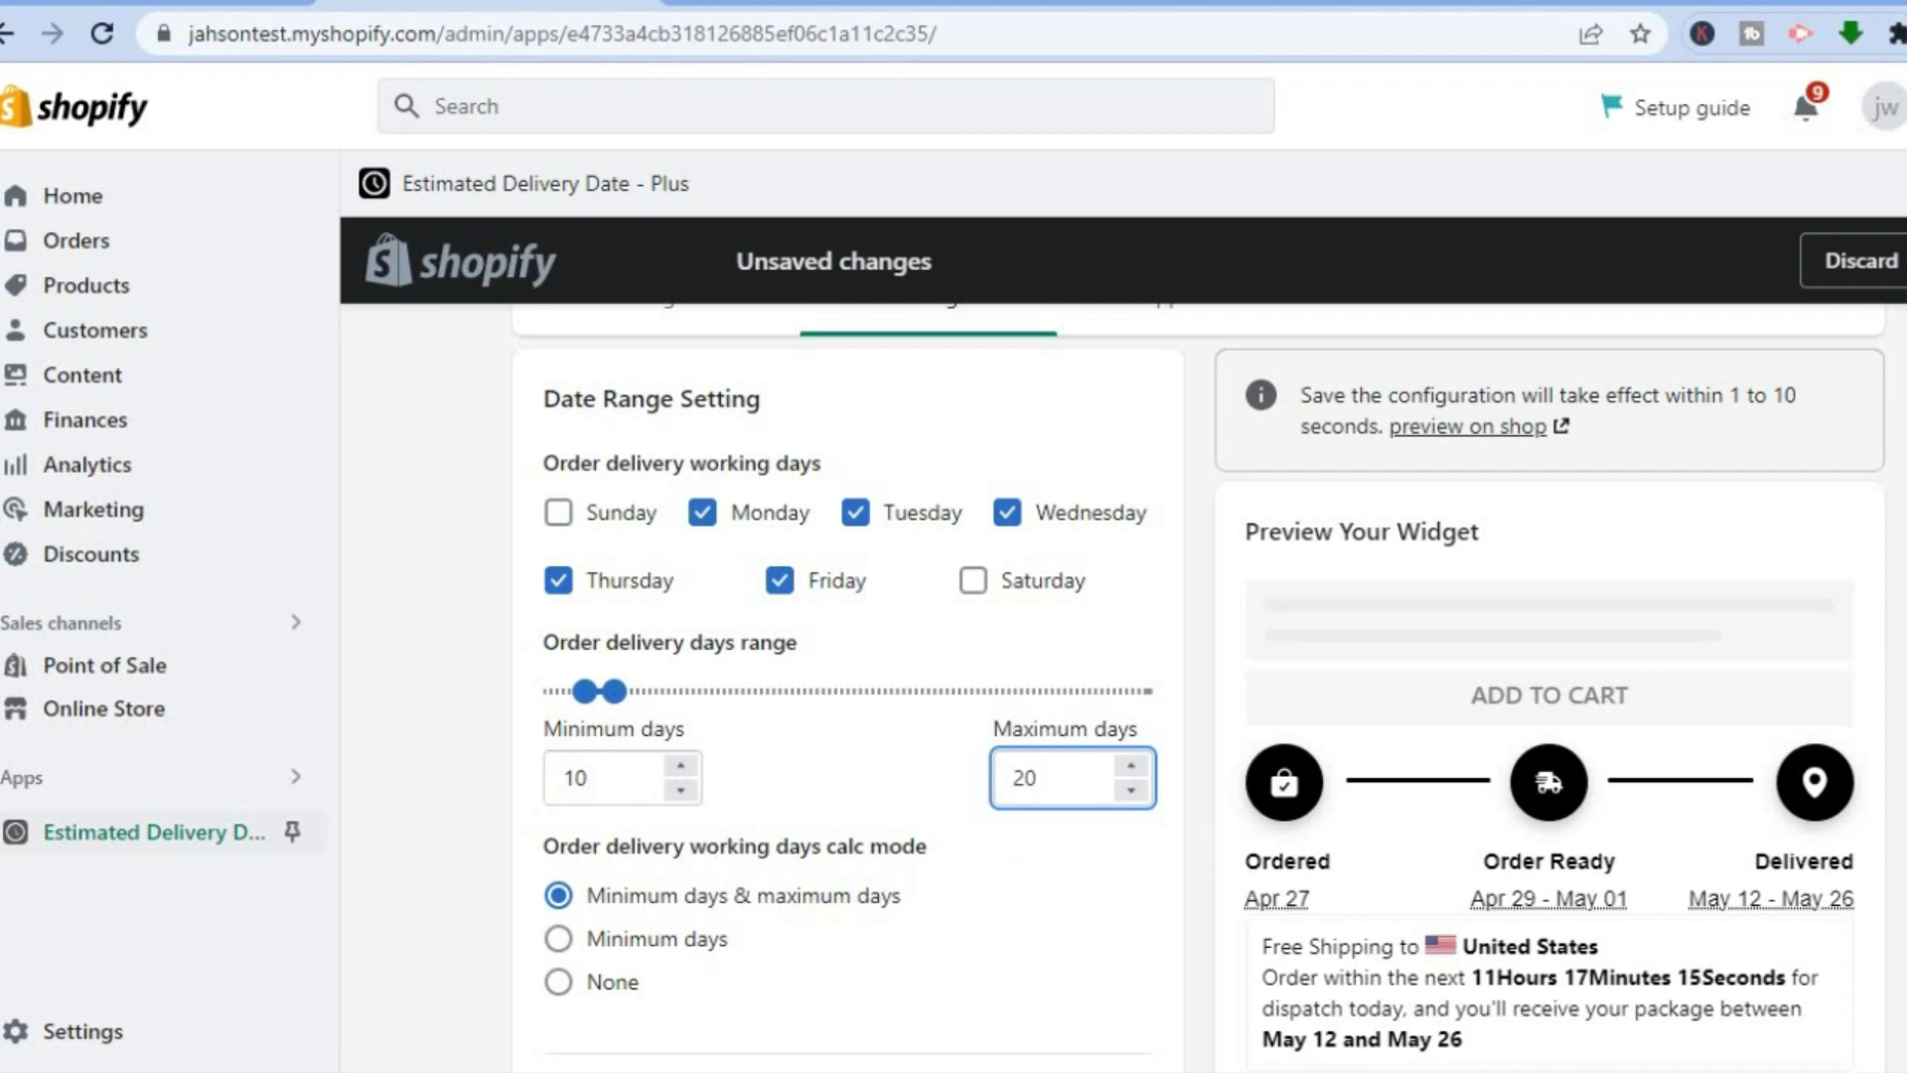
pyautogui.scroll(-2, 1122, 685)
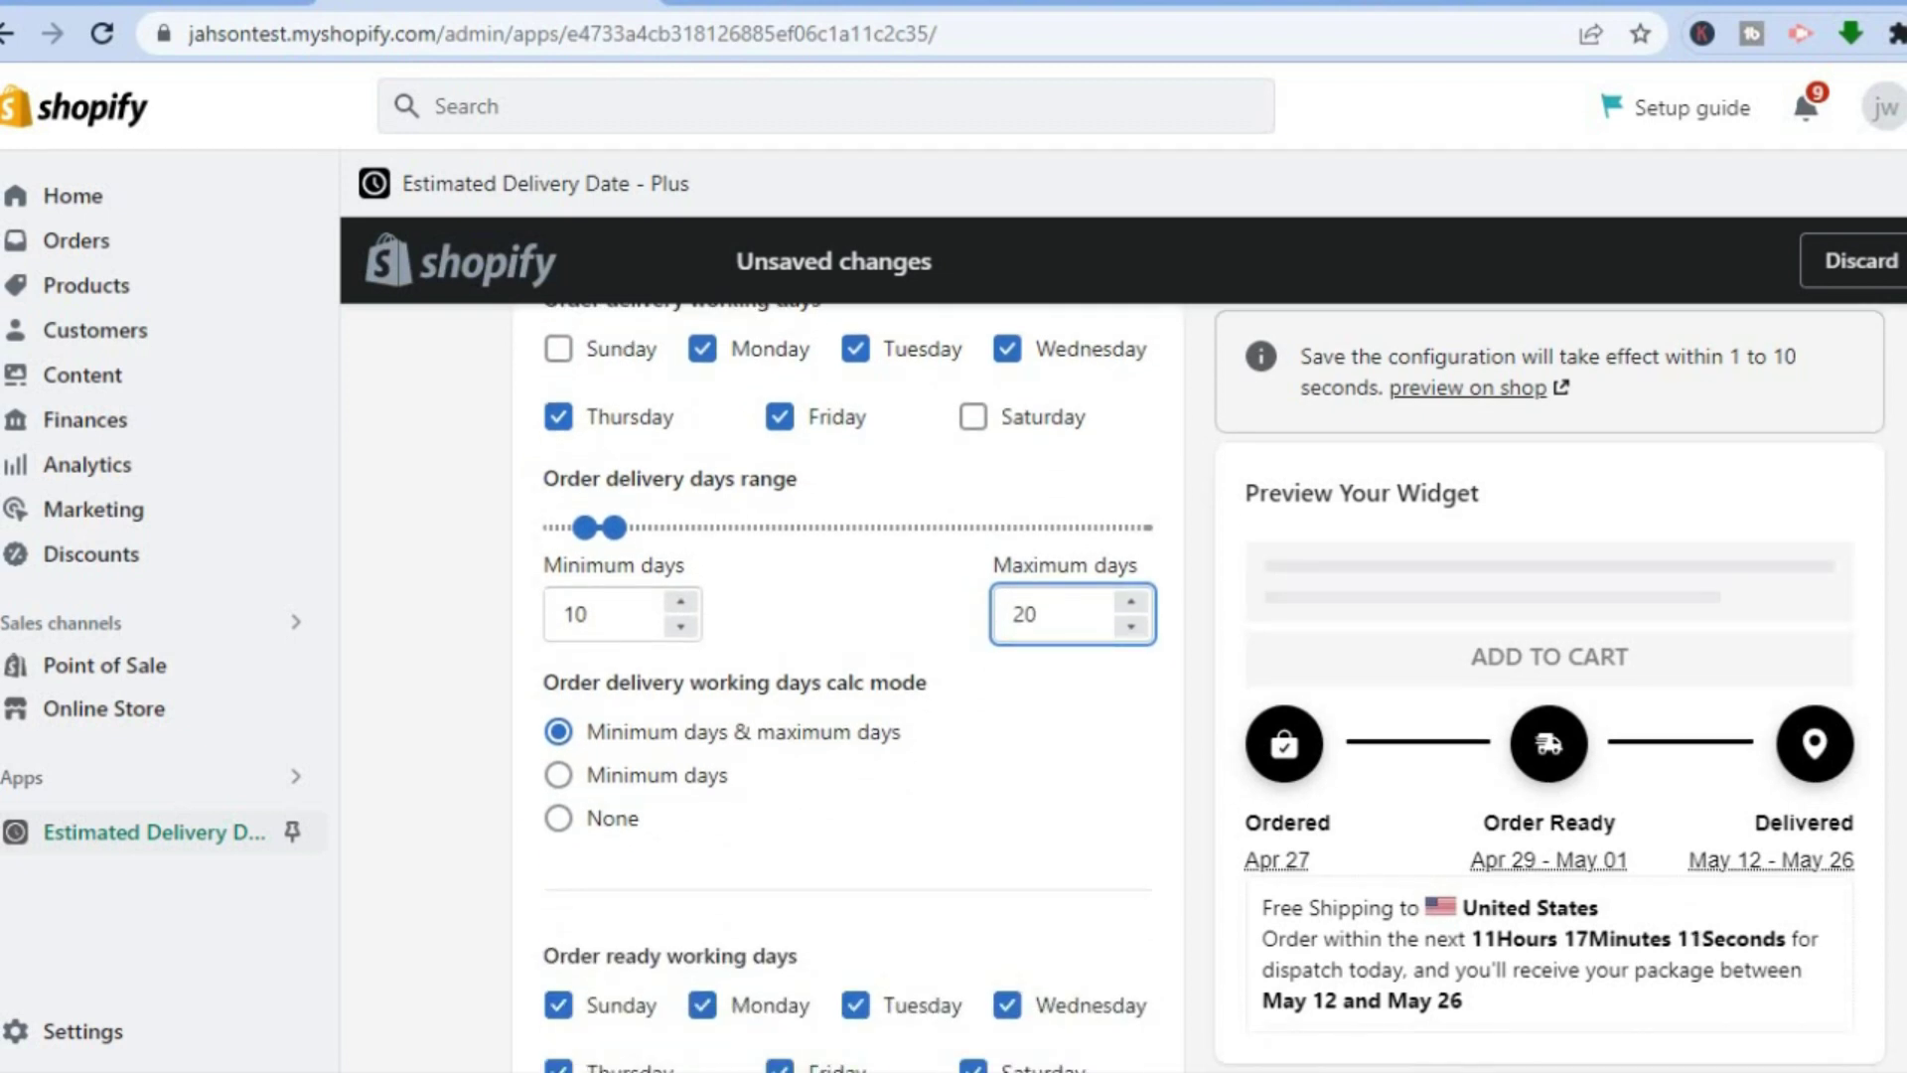
pyautogui.scroll(-6, 850, 686)
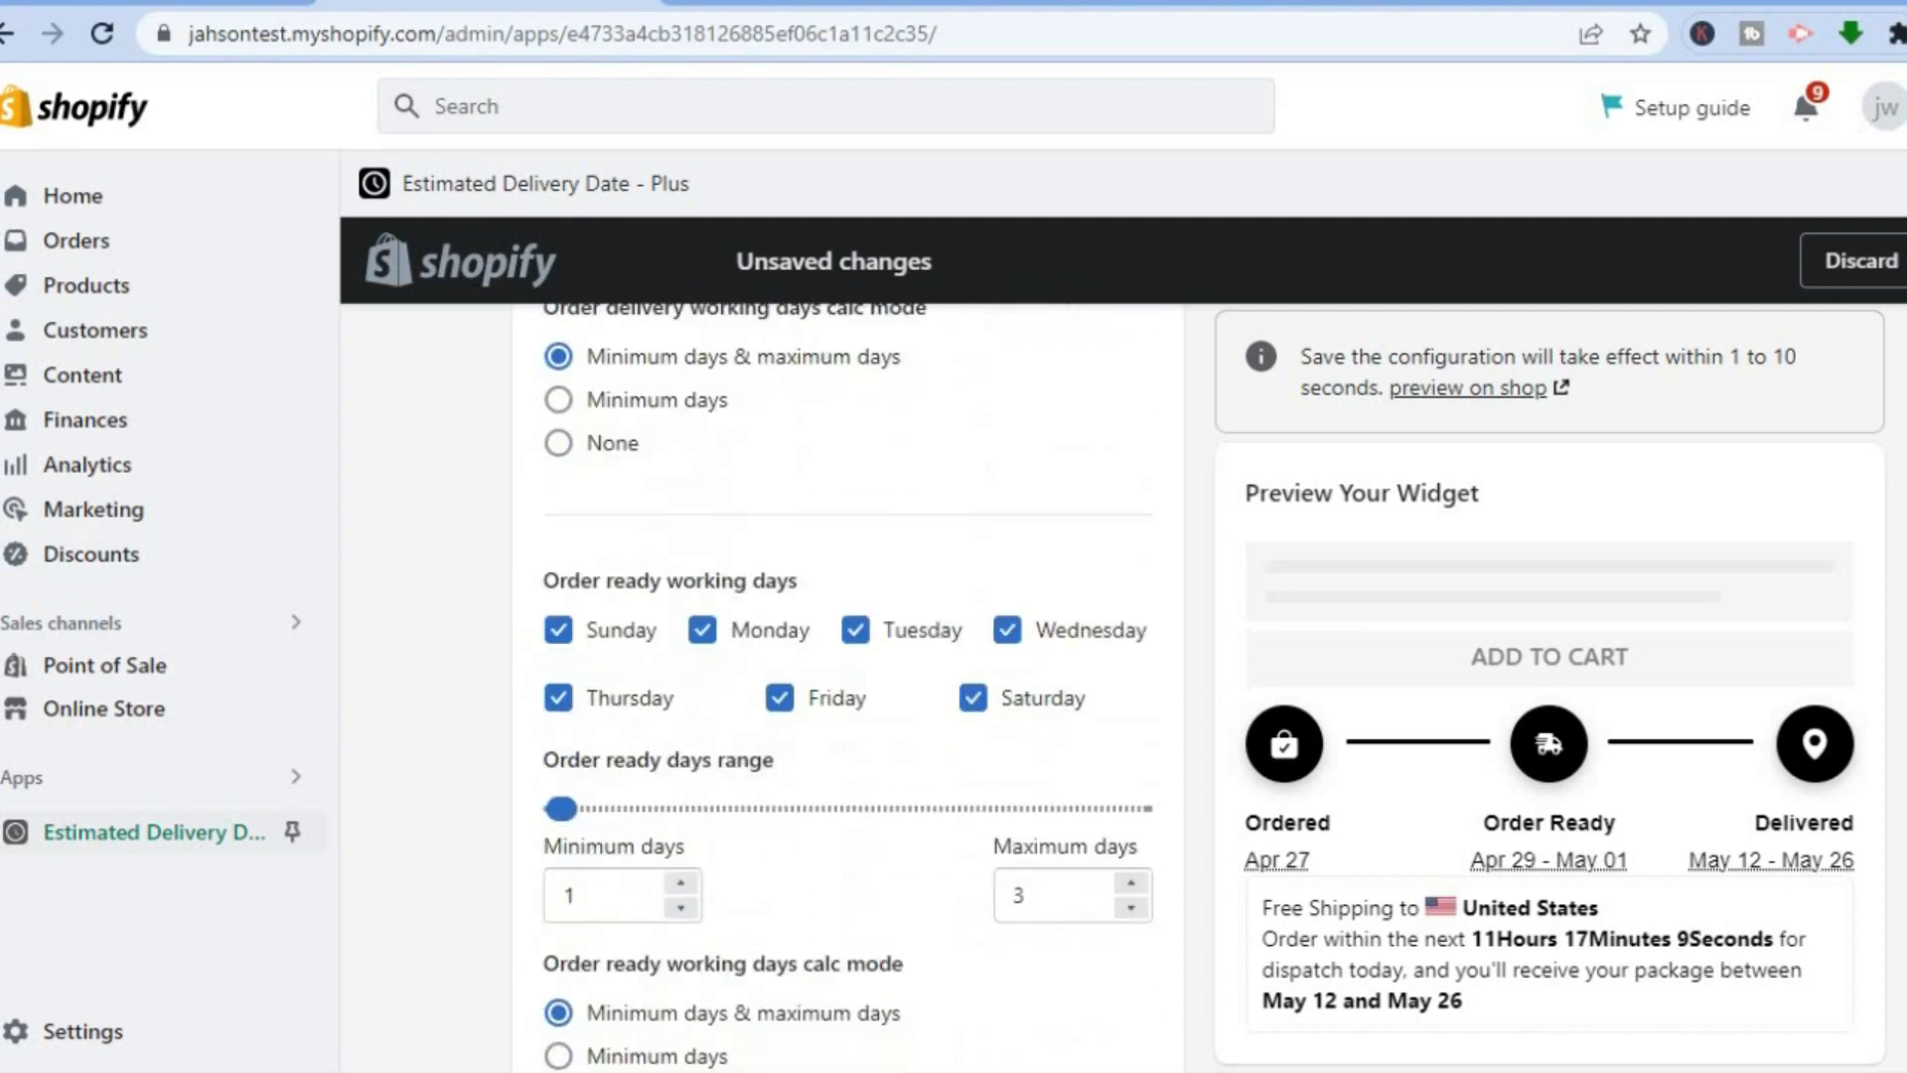
pyautogui.scroll(-1, 851, 685)
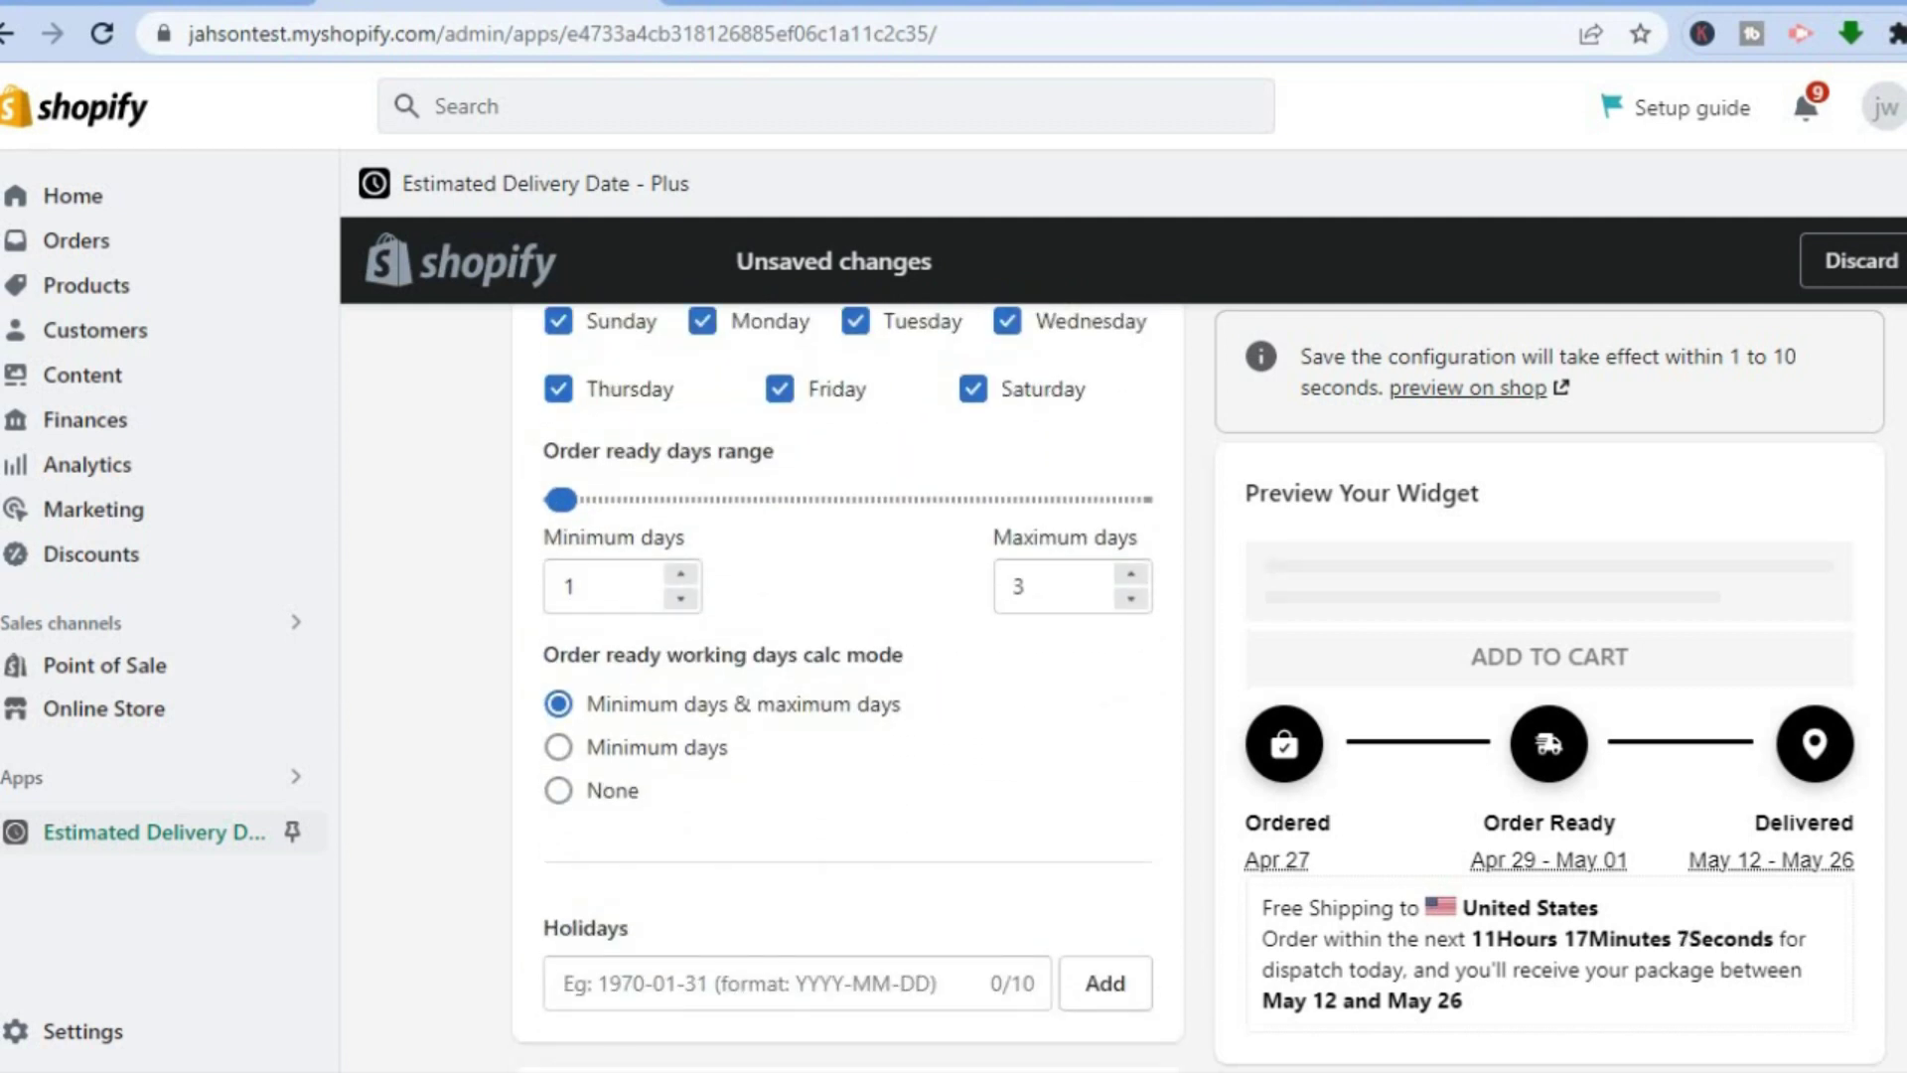
pyautogui.scroll(-3, 847, 685)
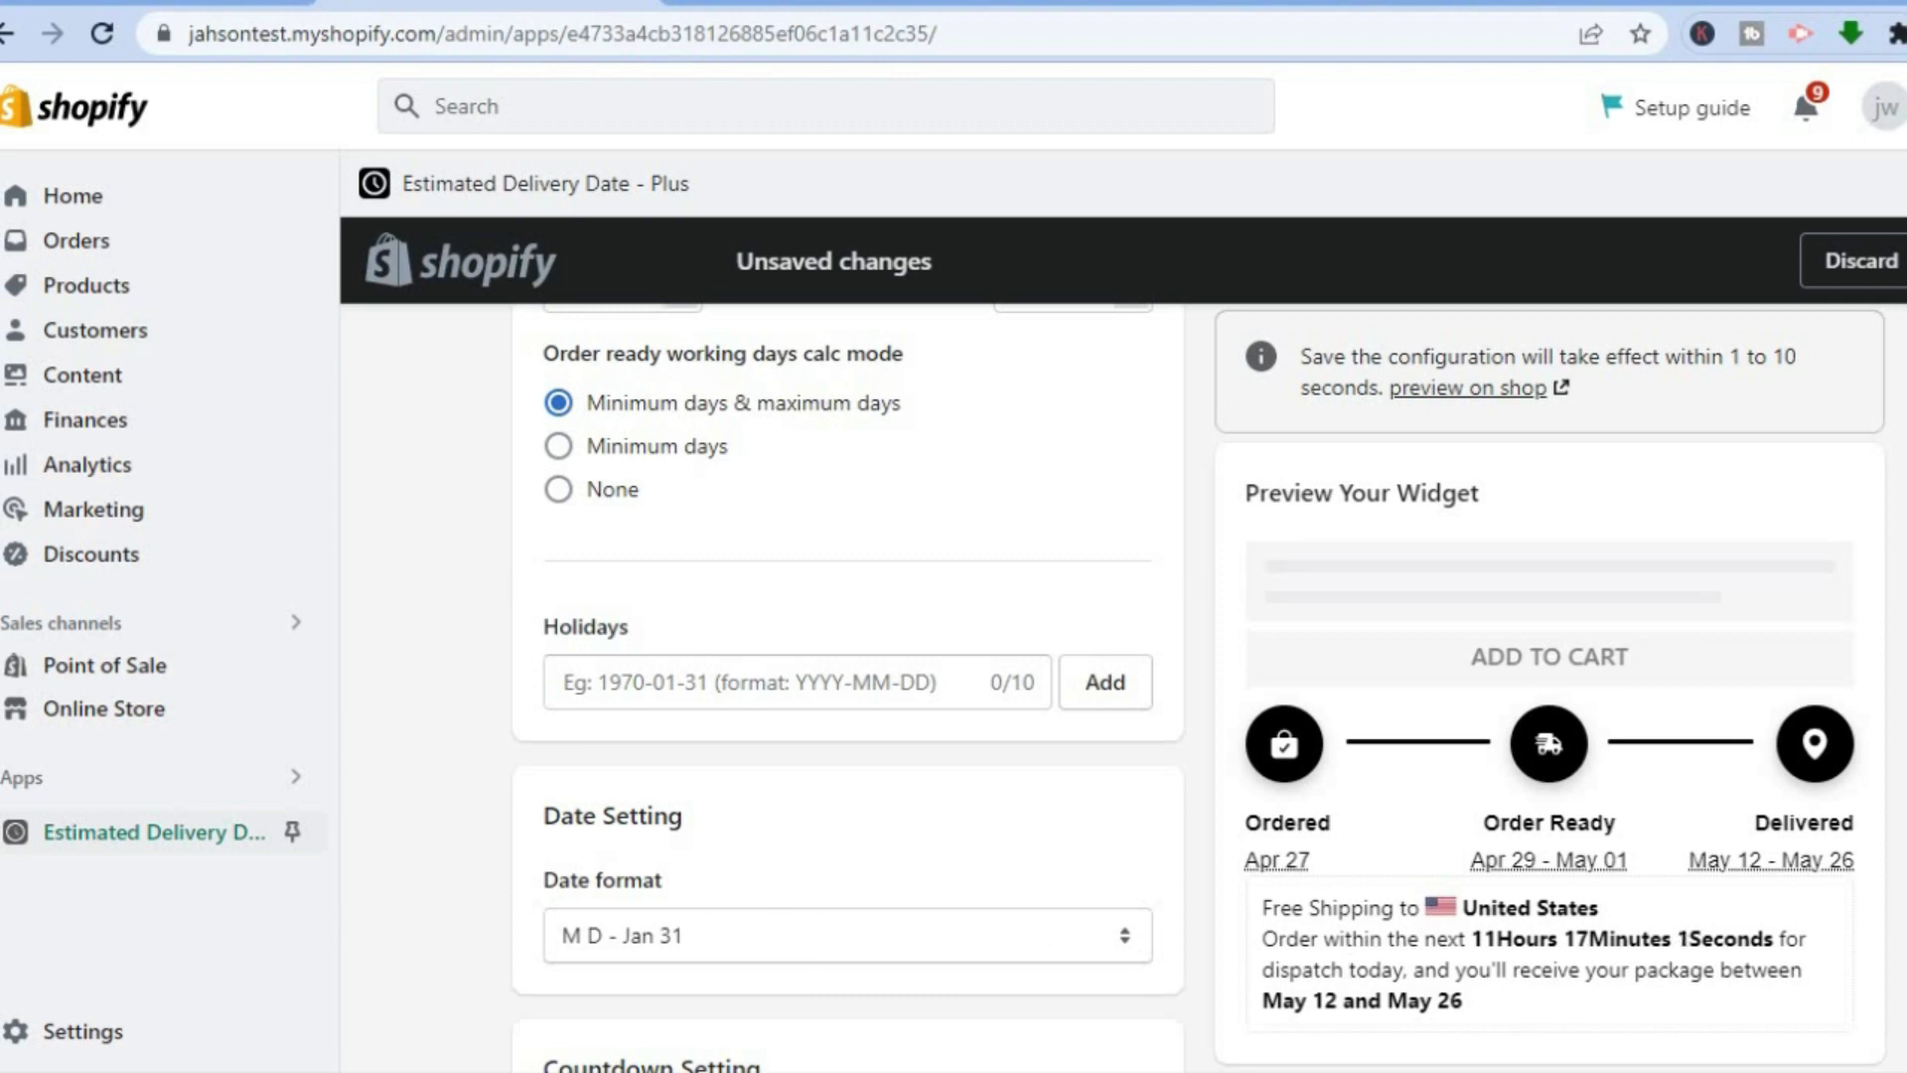
# Step: Review the countdown settings, including countdown format, zero padding, cutoff time, countdown mode and timezone
pyautogui.scroll(-5, 847, 685)
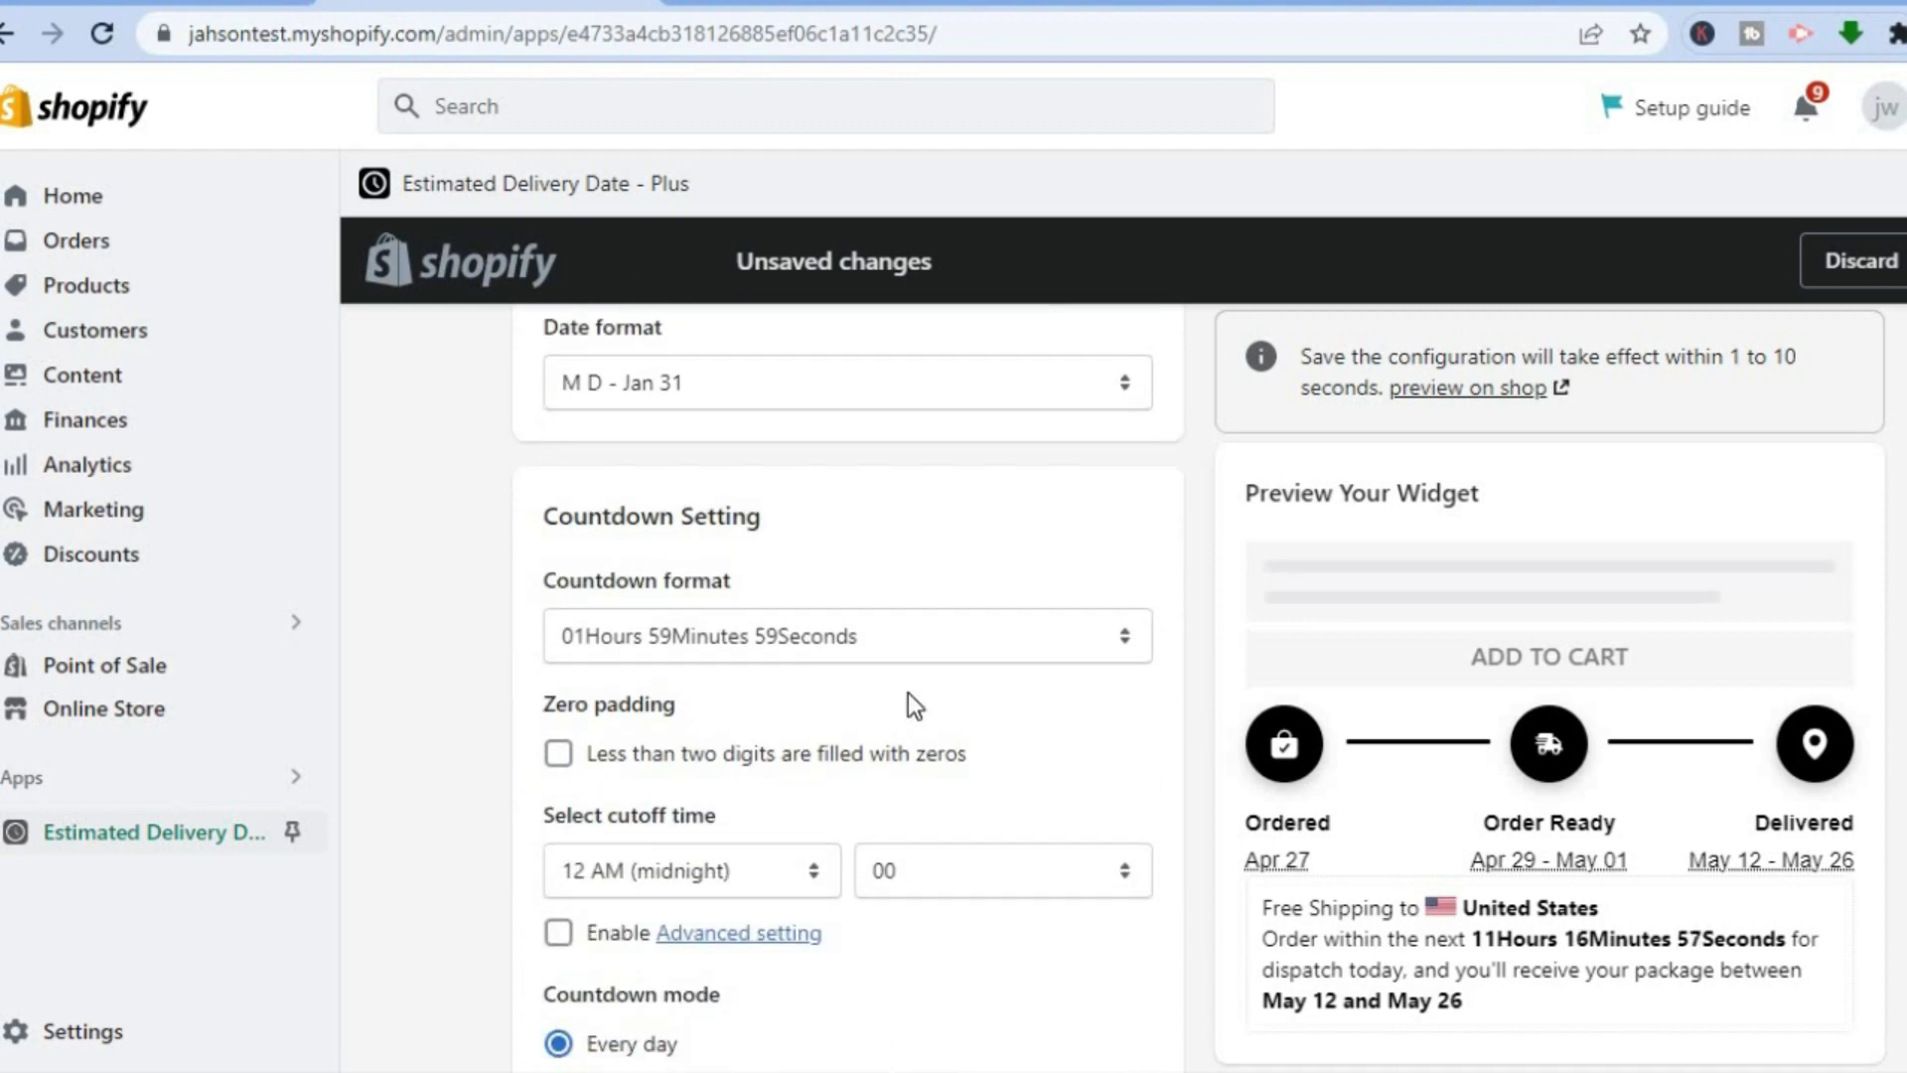
pyautogui.click(1017, 642)
pyautogui.click(1017, 642)
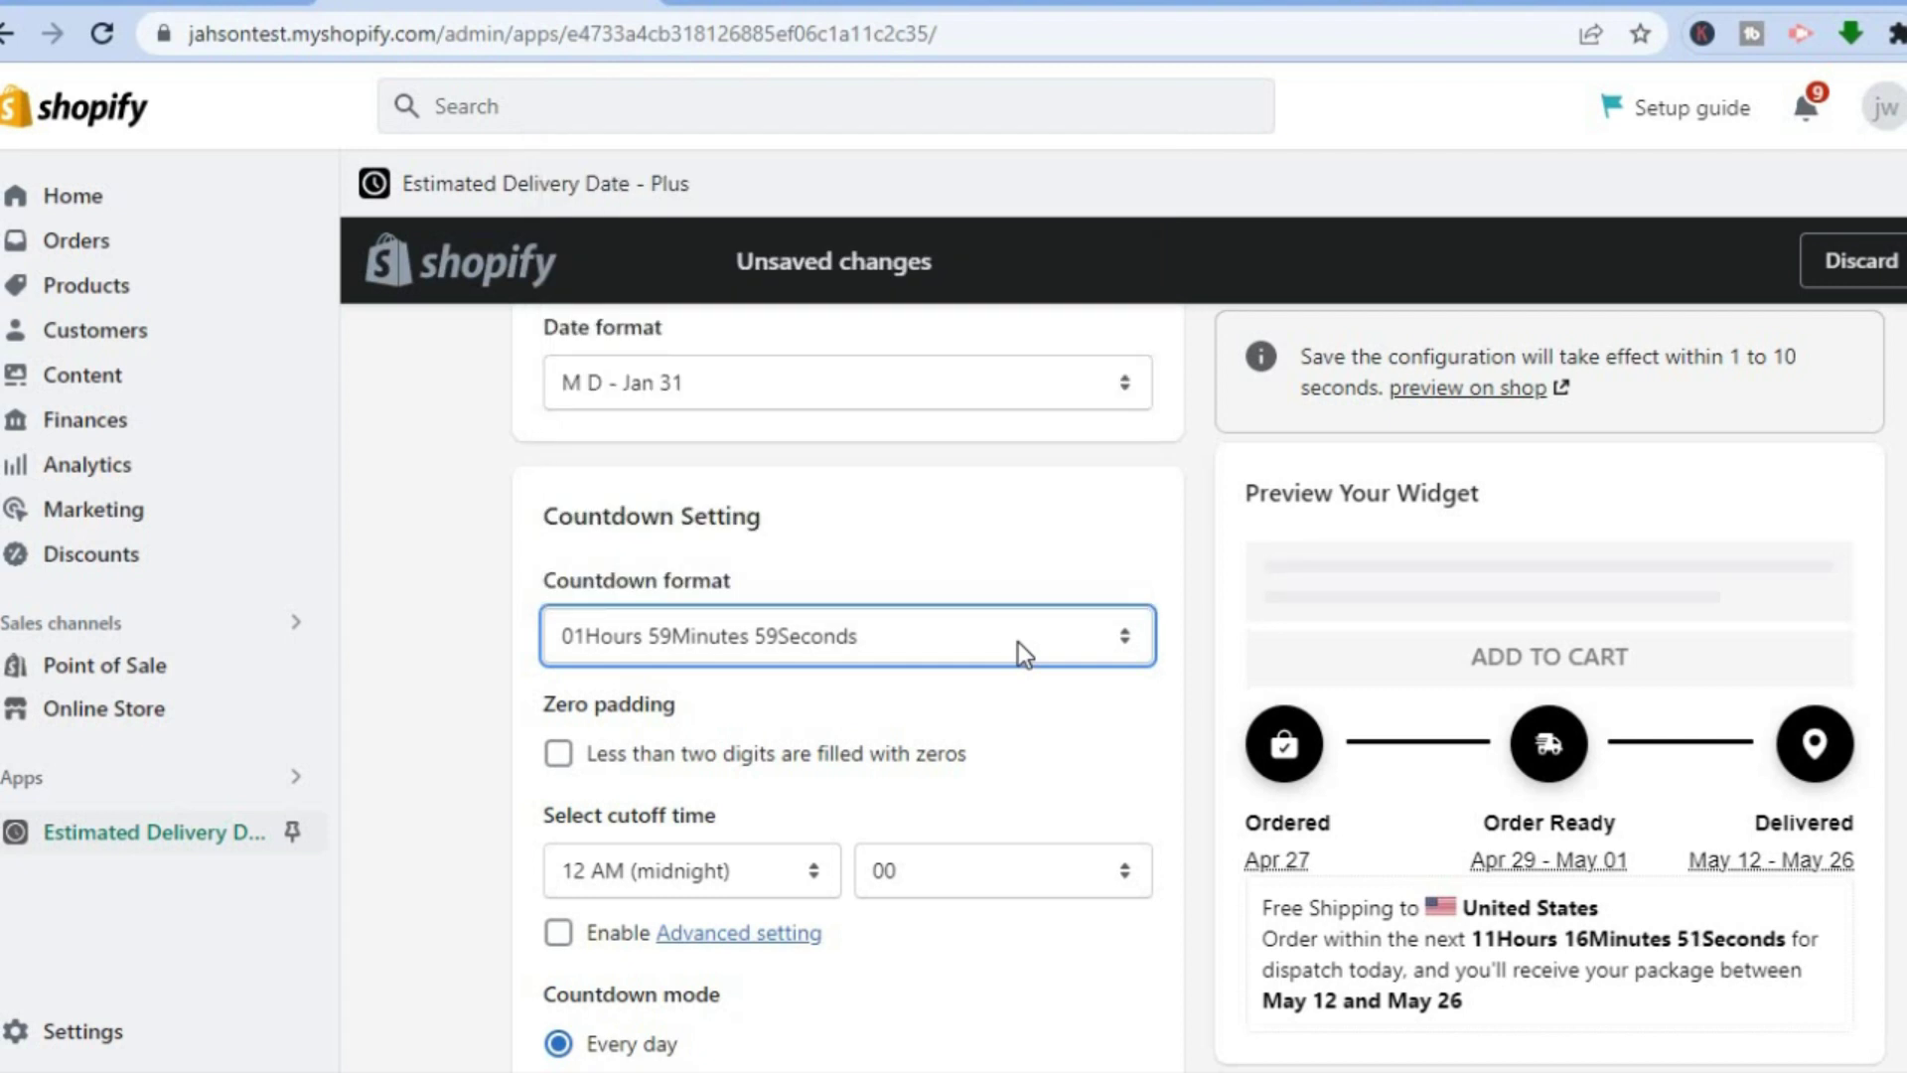
pyautogui.scroll(-4, 844, 686)
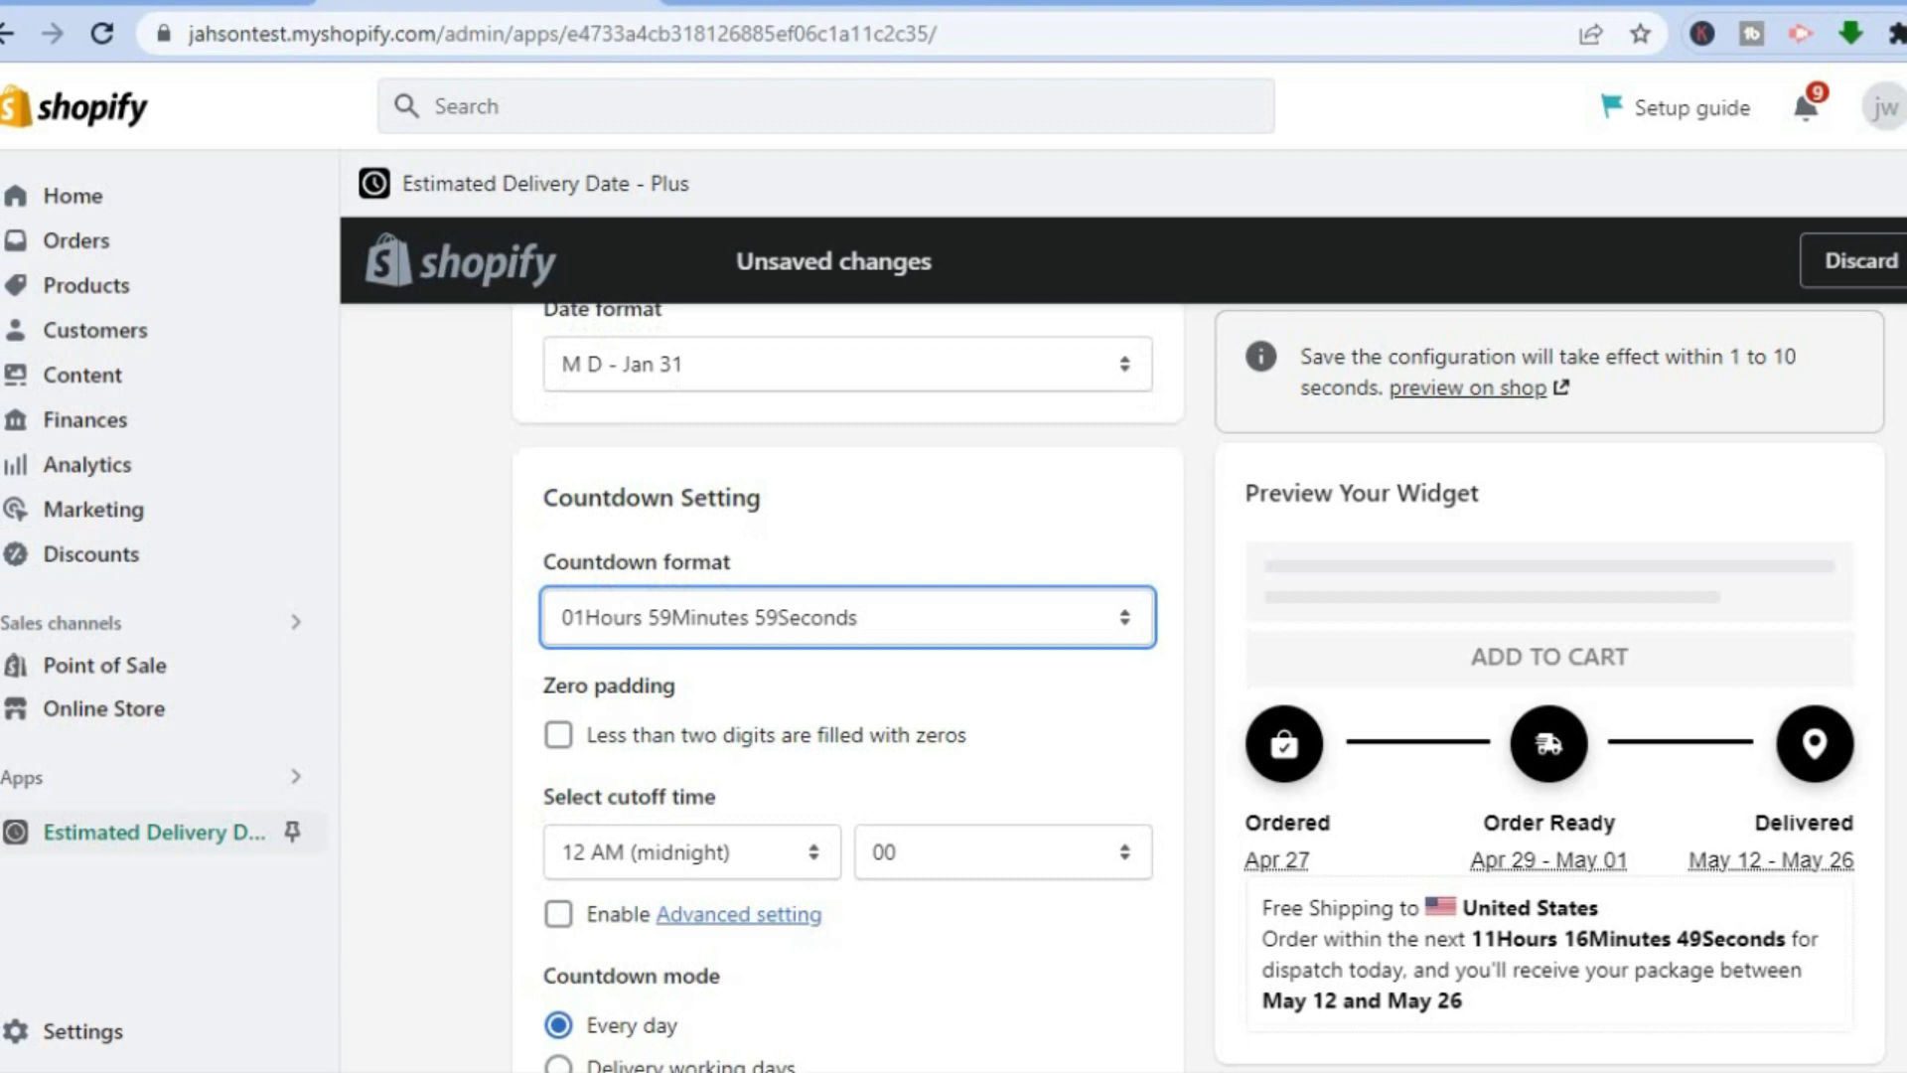
pyautogui.scroll(-1, 844, 686)
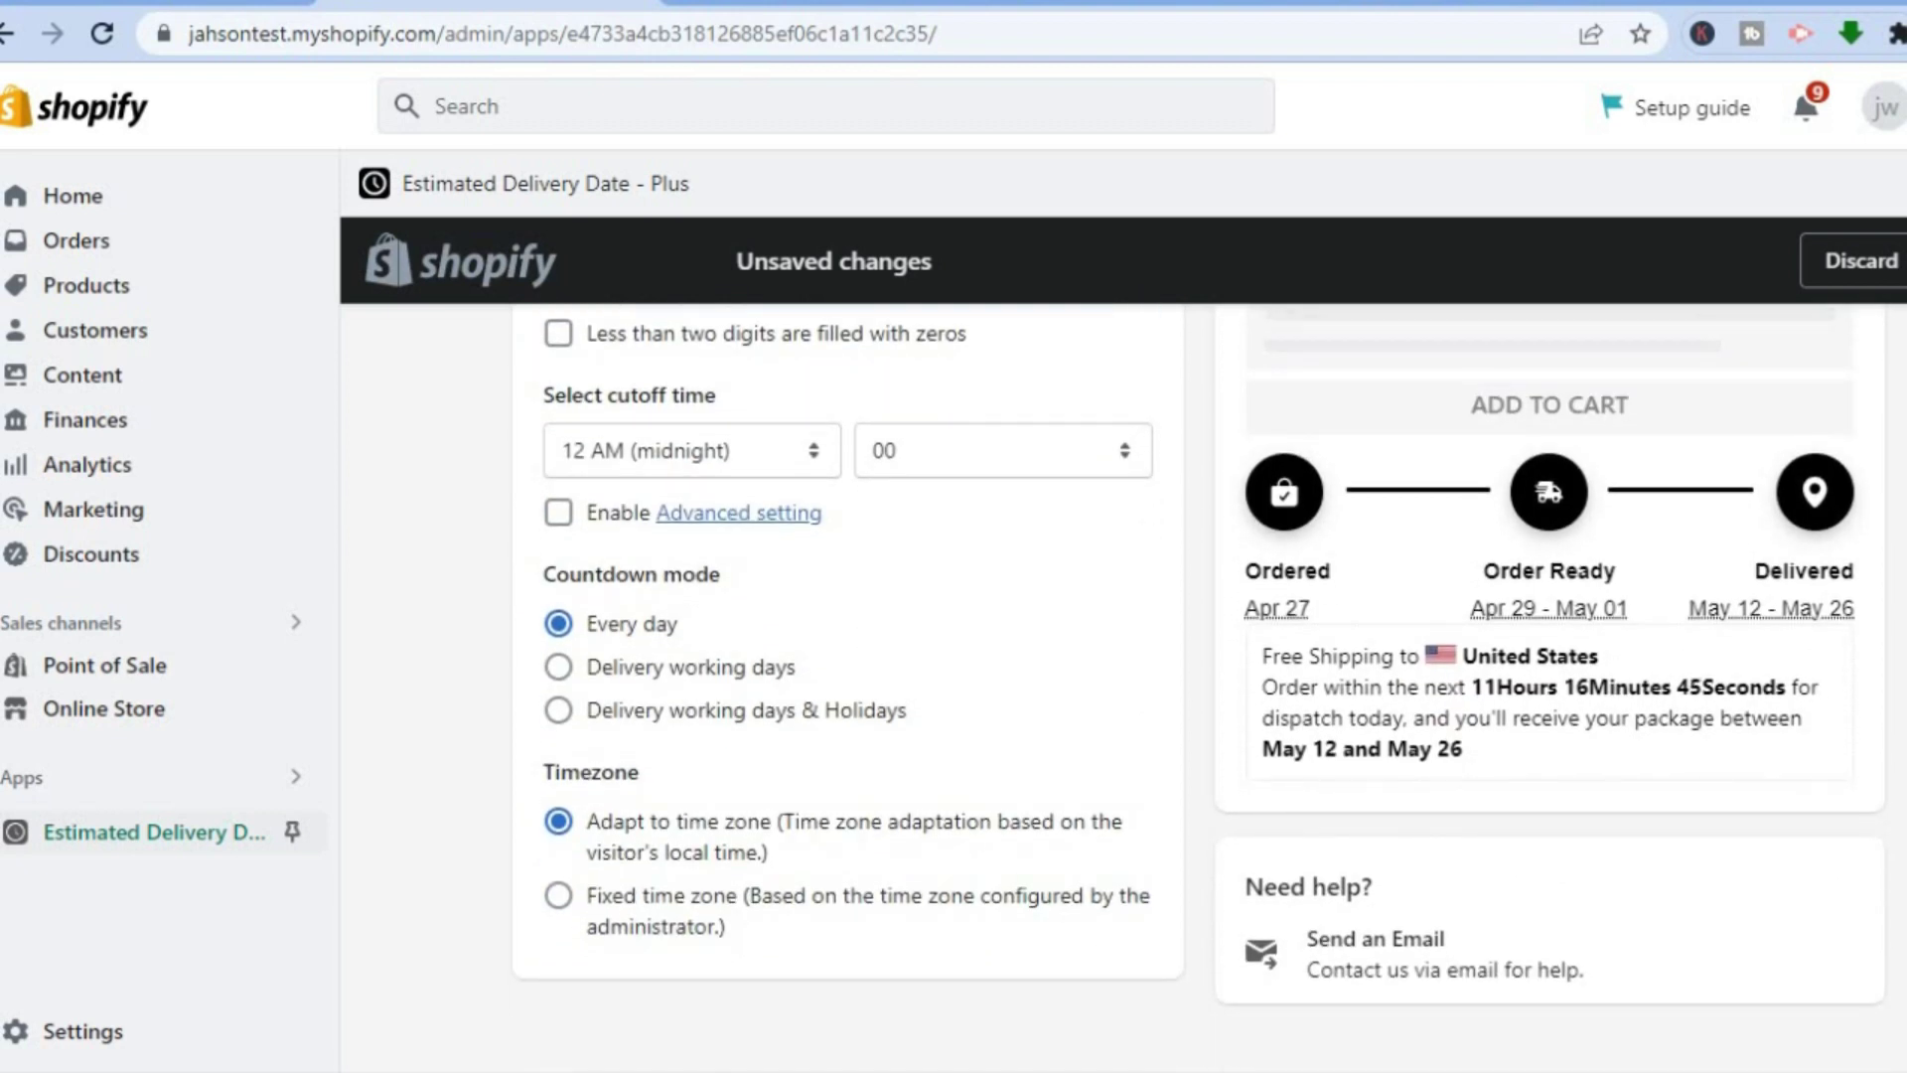
# Step: Open the appearance settings, preview the other widget layout modes and return to Progress Bar Widget & Message Text Widget
pyautogui.scroll(10, 845, 685)
pyautogui.scroll(12, 1213, 765)
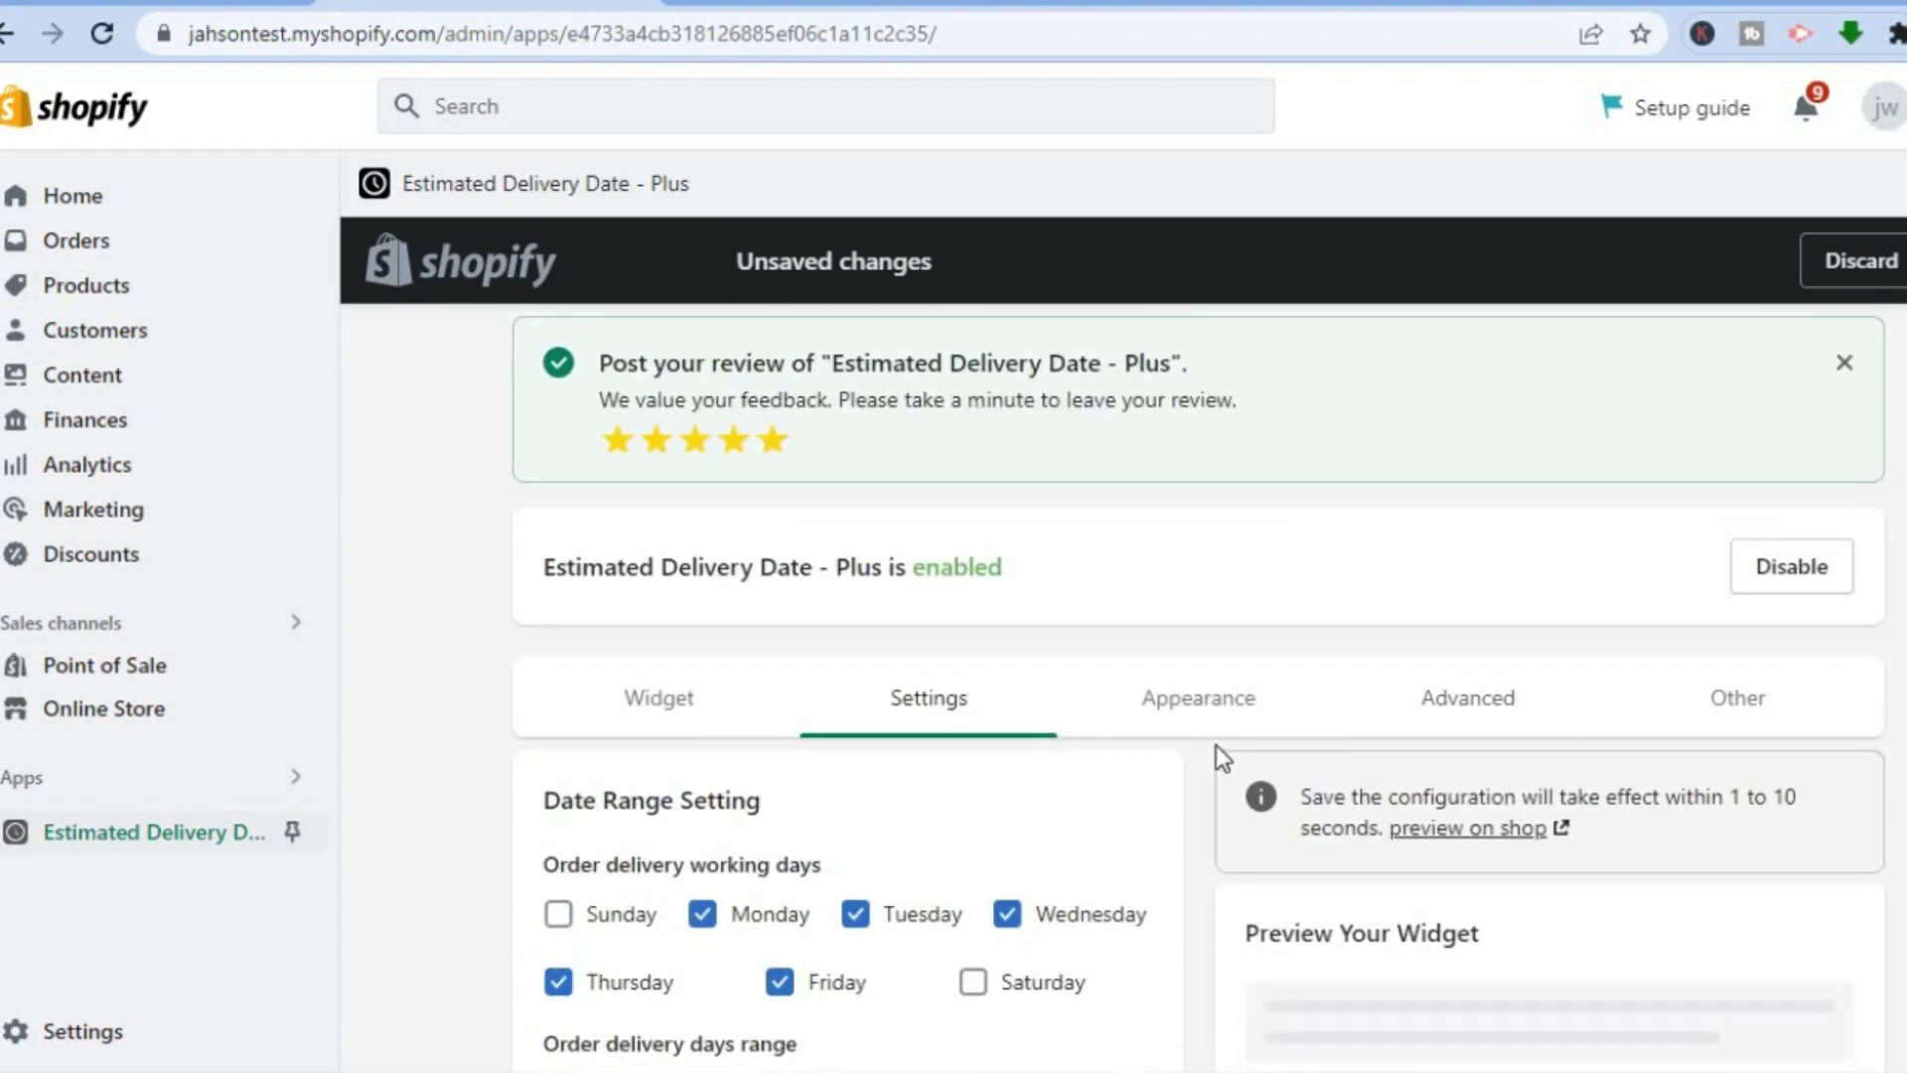
pyautogui.click(1197, 738)
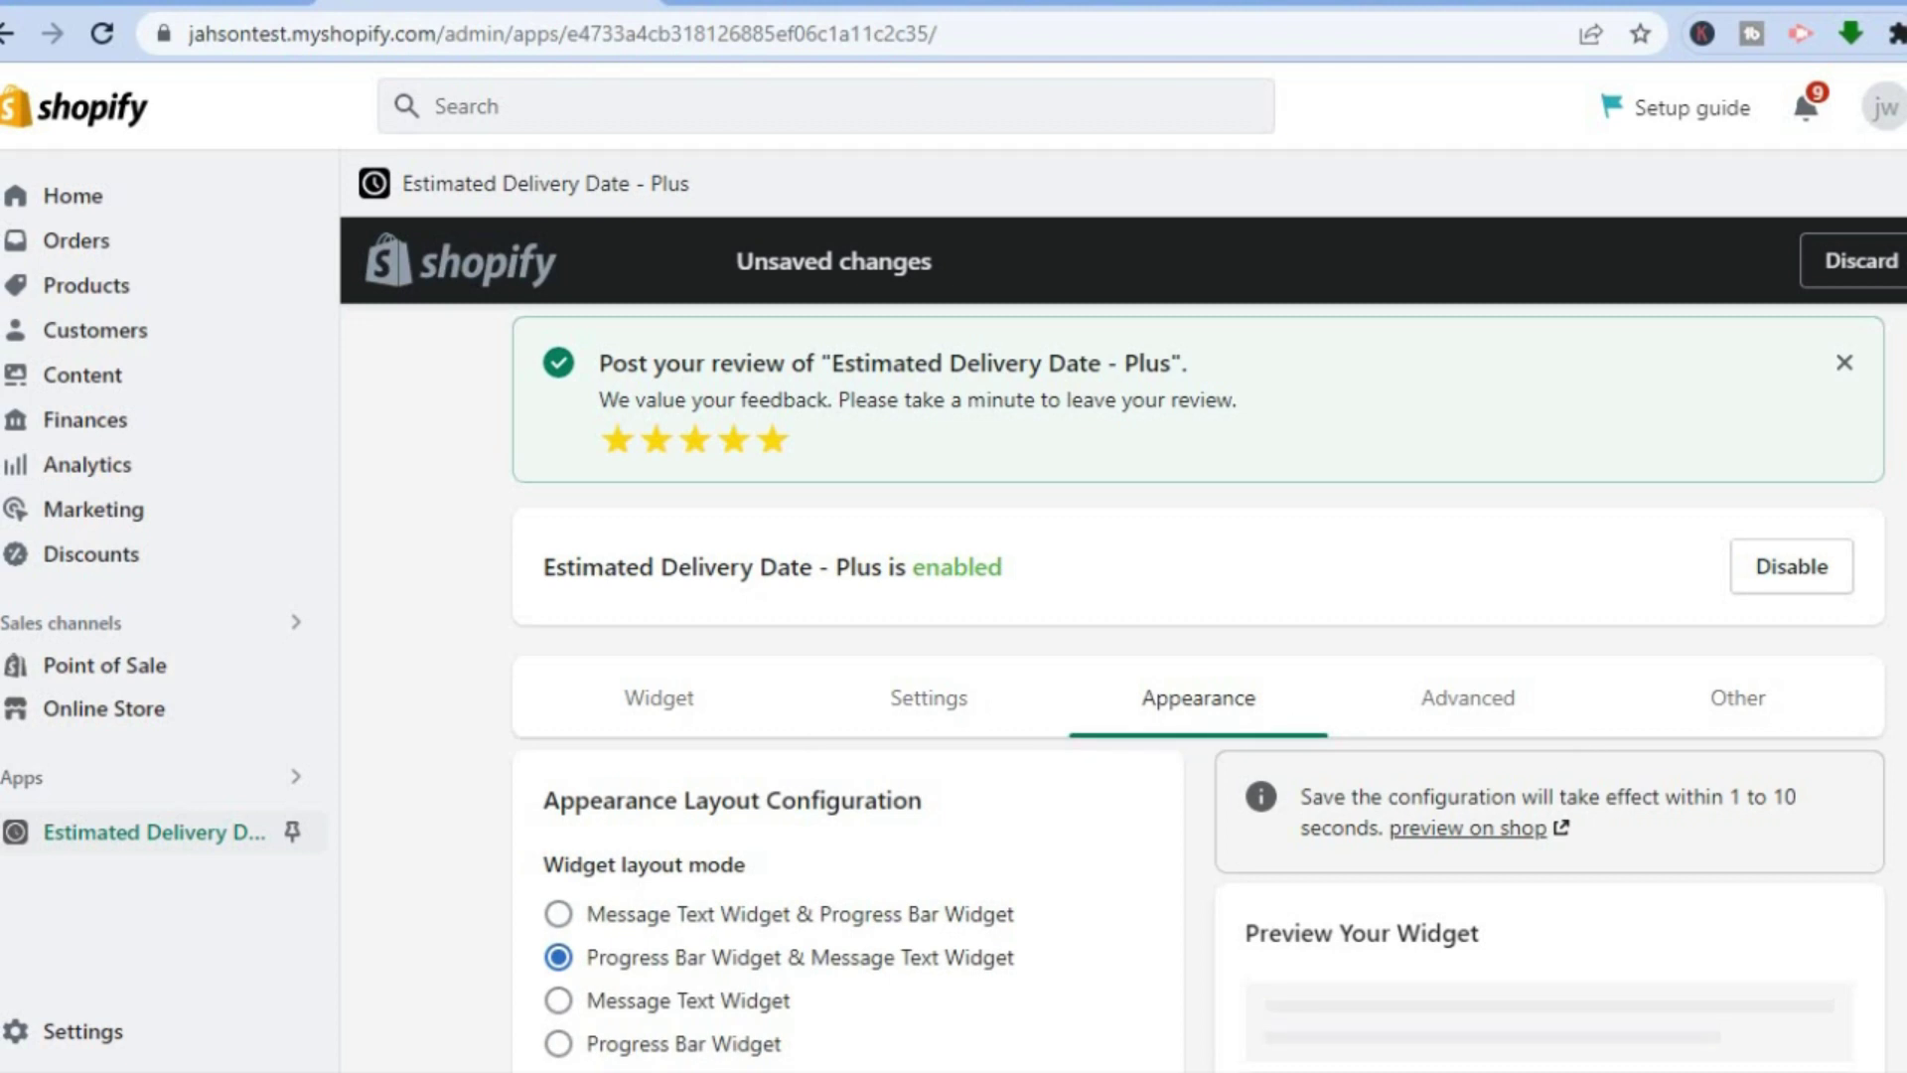
pyautogui.scroll(-5, 720, 502)
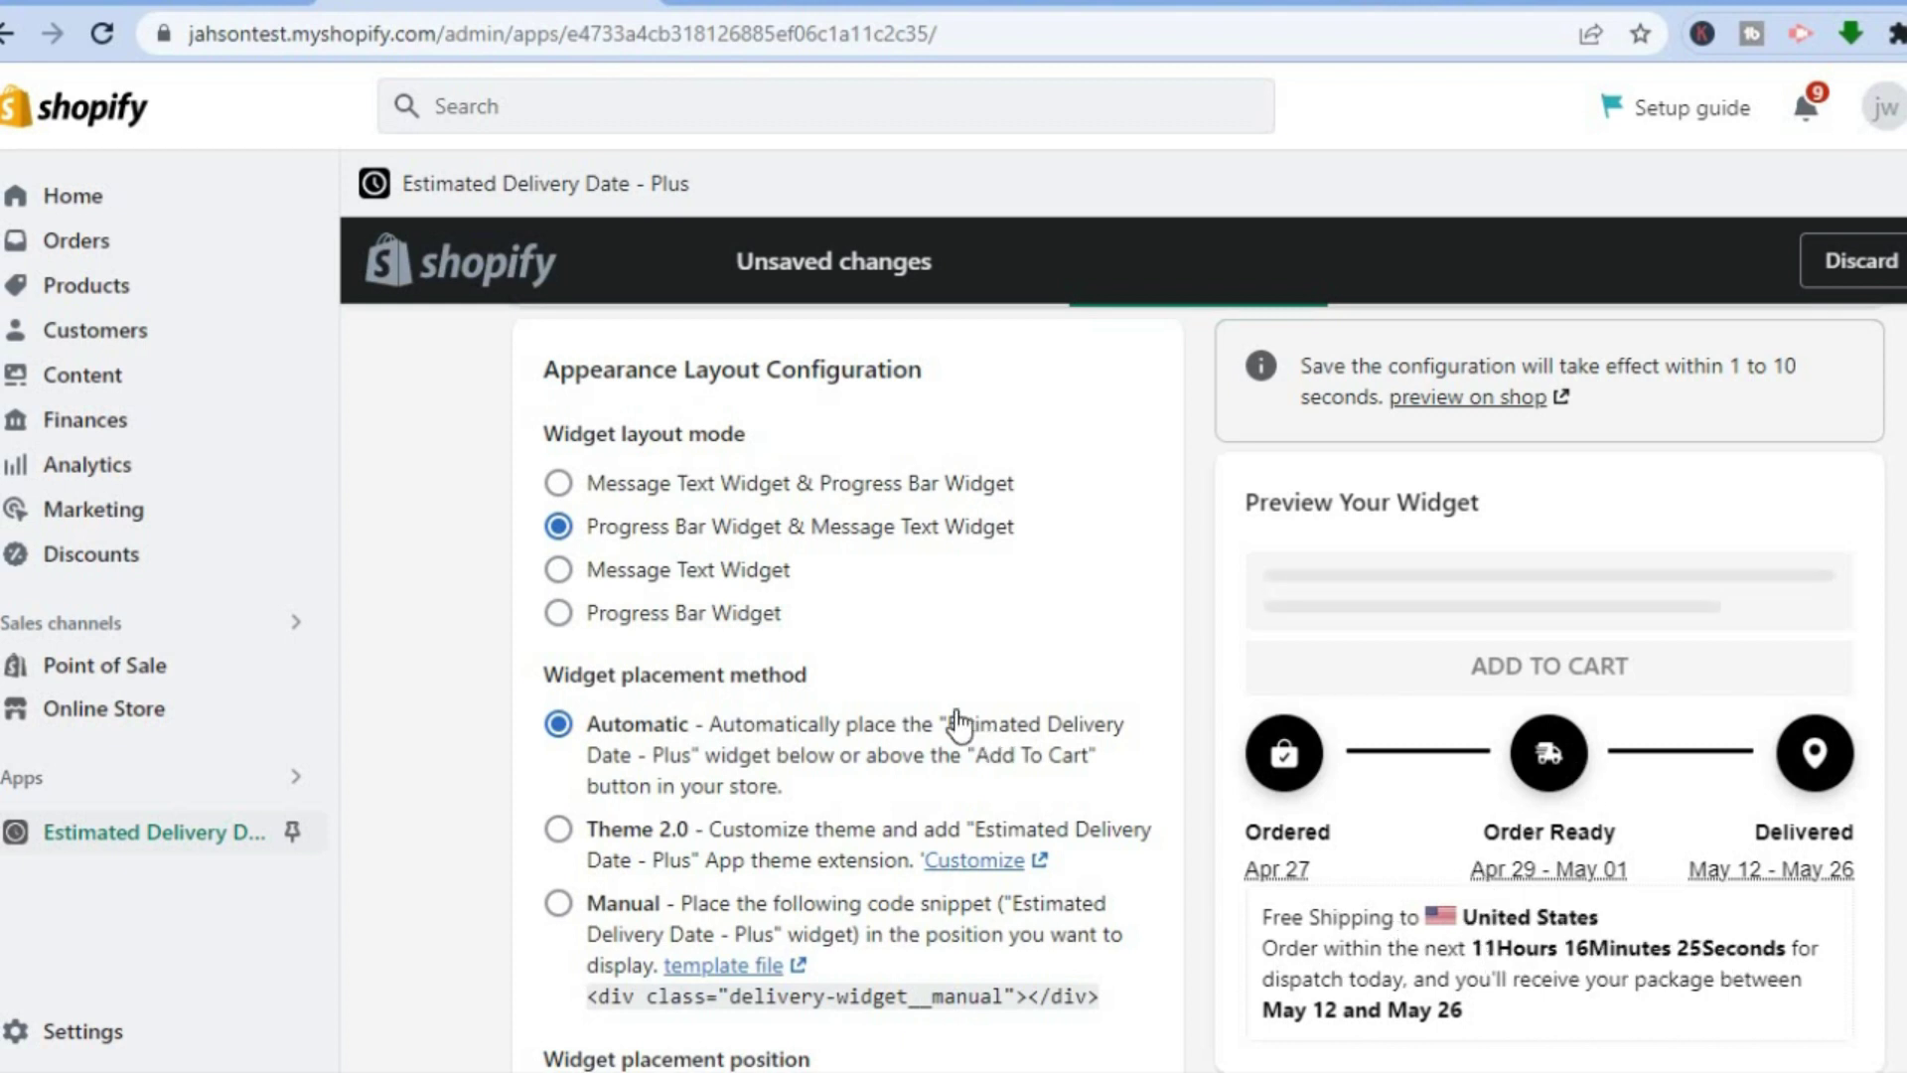
pyautogui.click(558, 484)
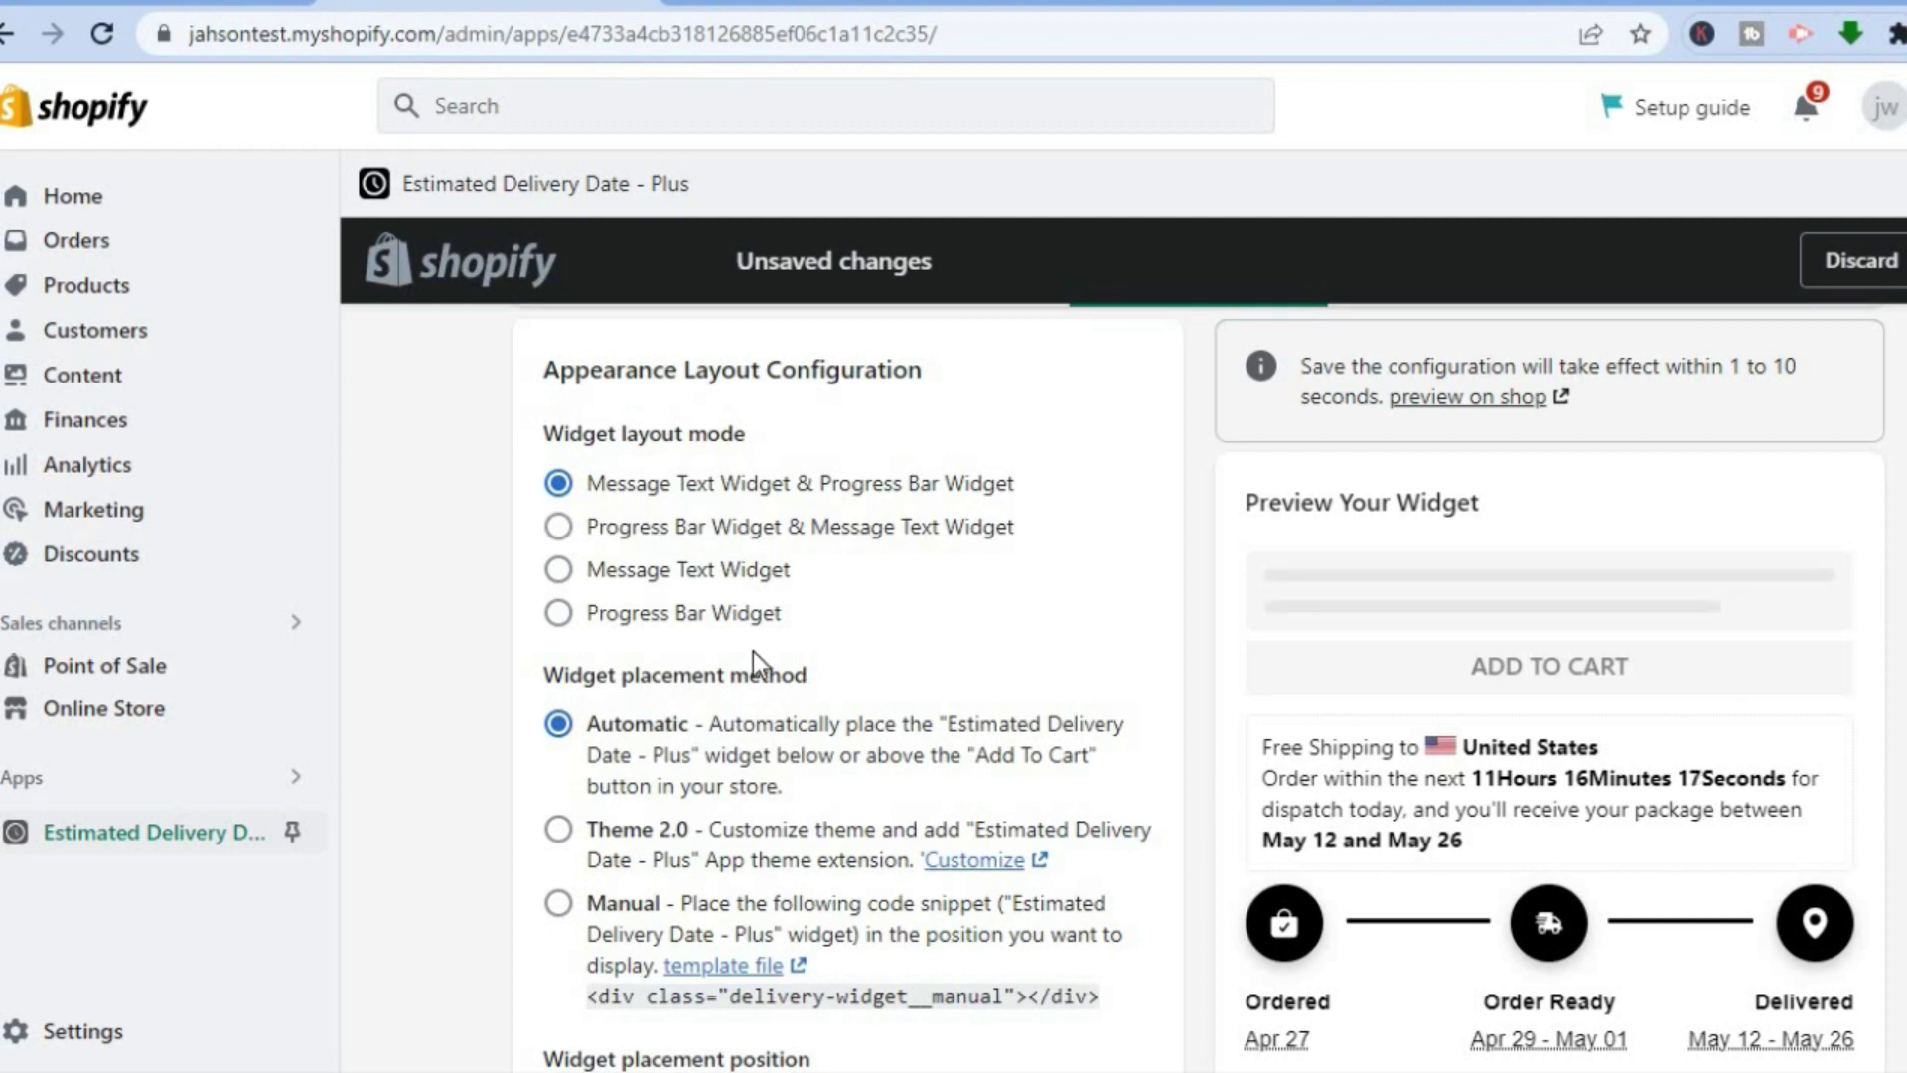
pyautogui.click(558, 613)
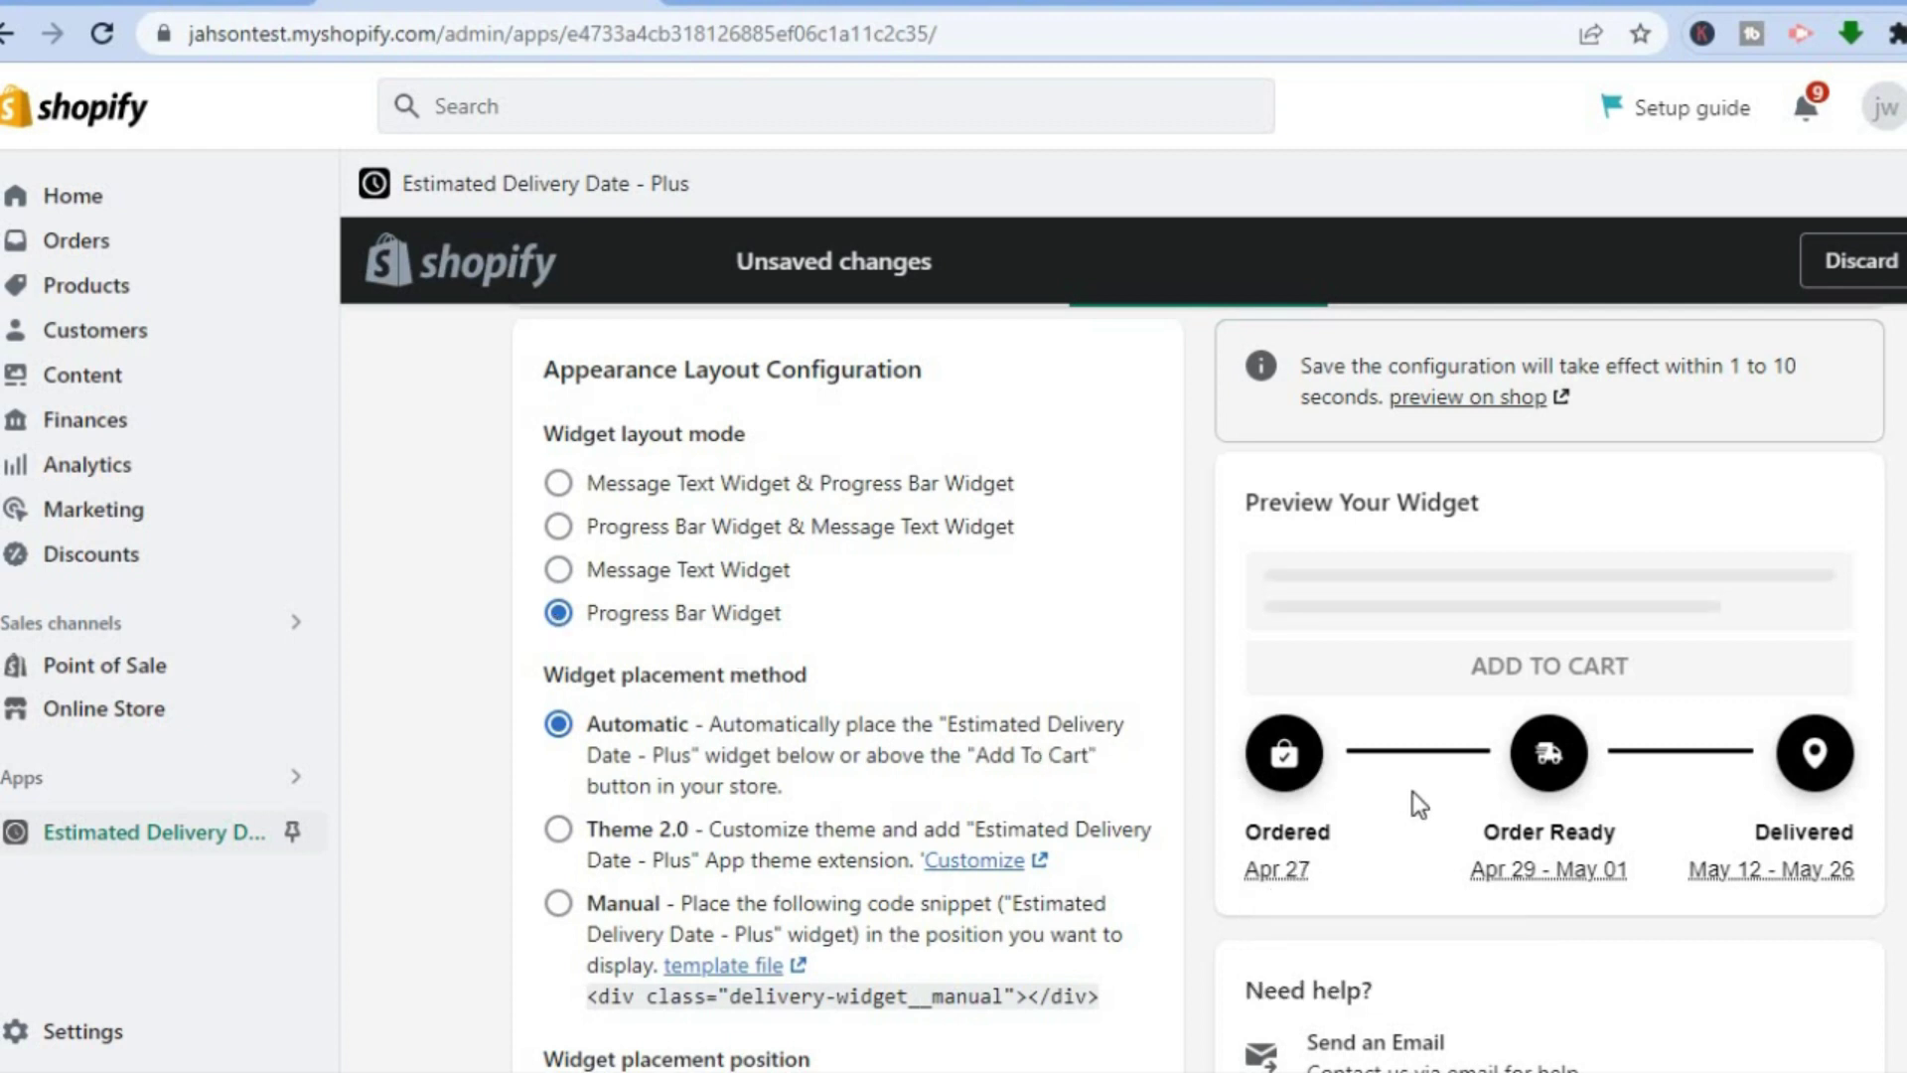
pyautogui.click(559, 571)
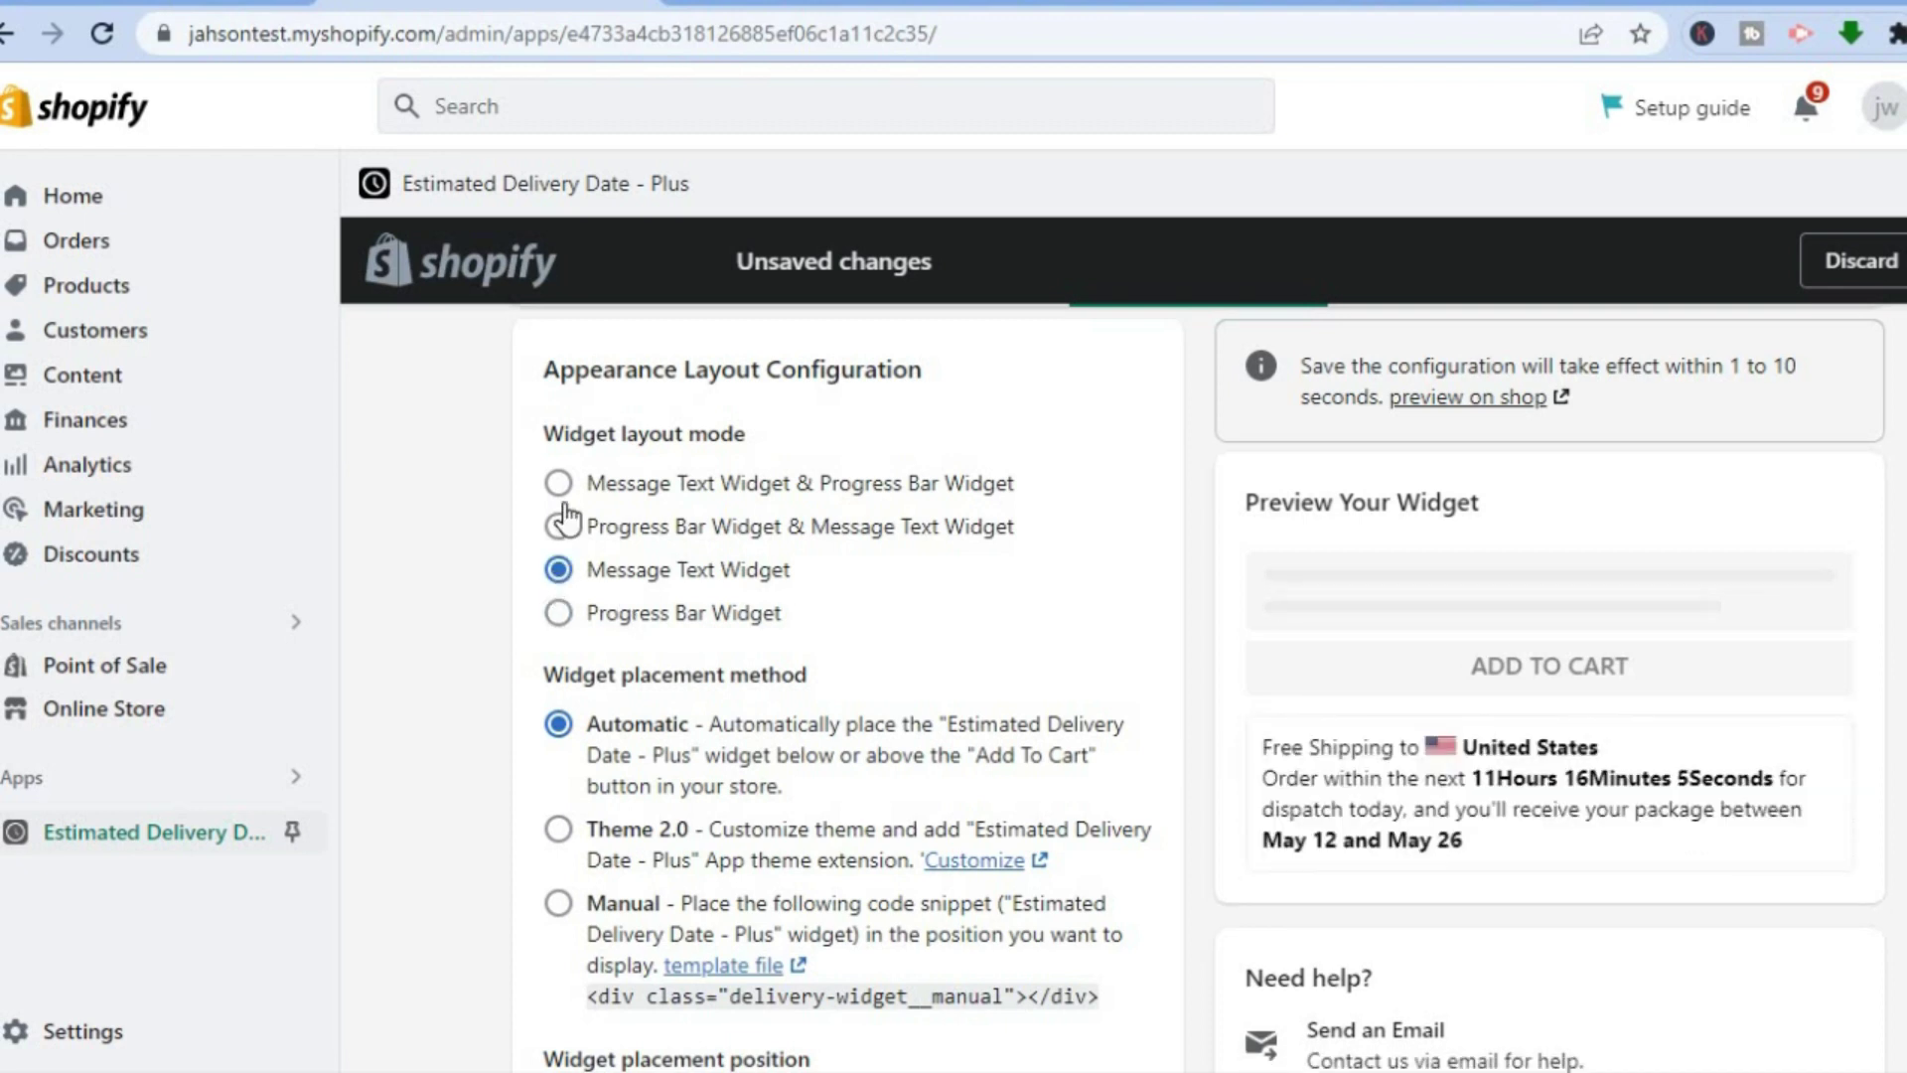
pyautogui.click(561, 524)
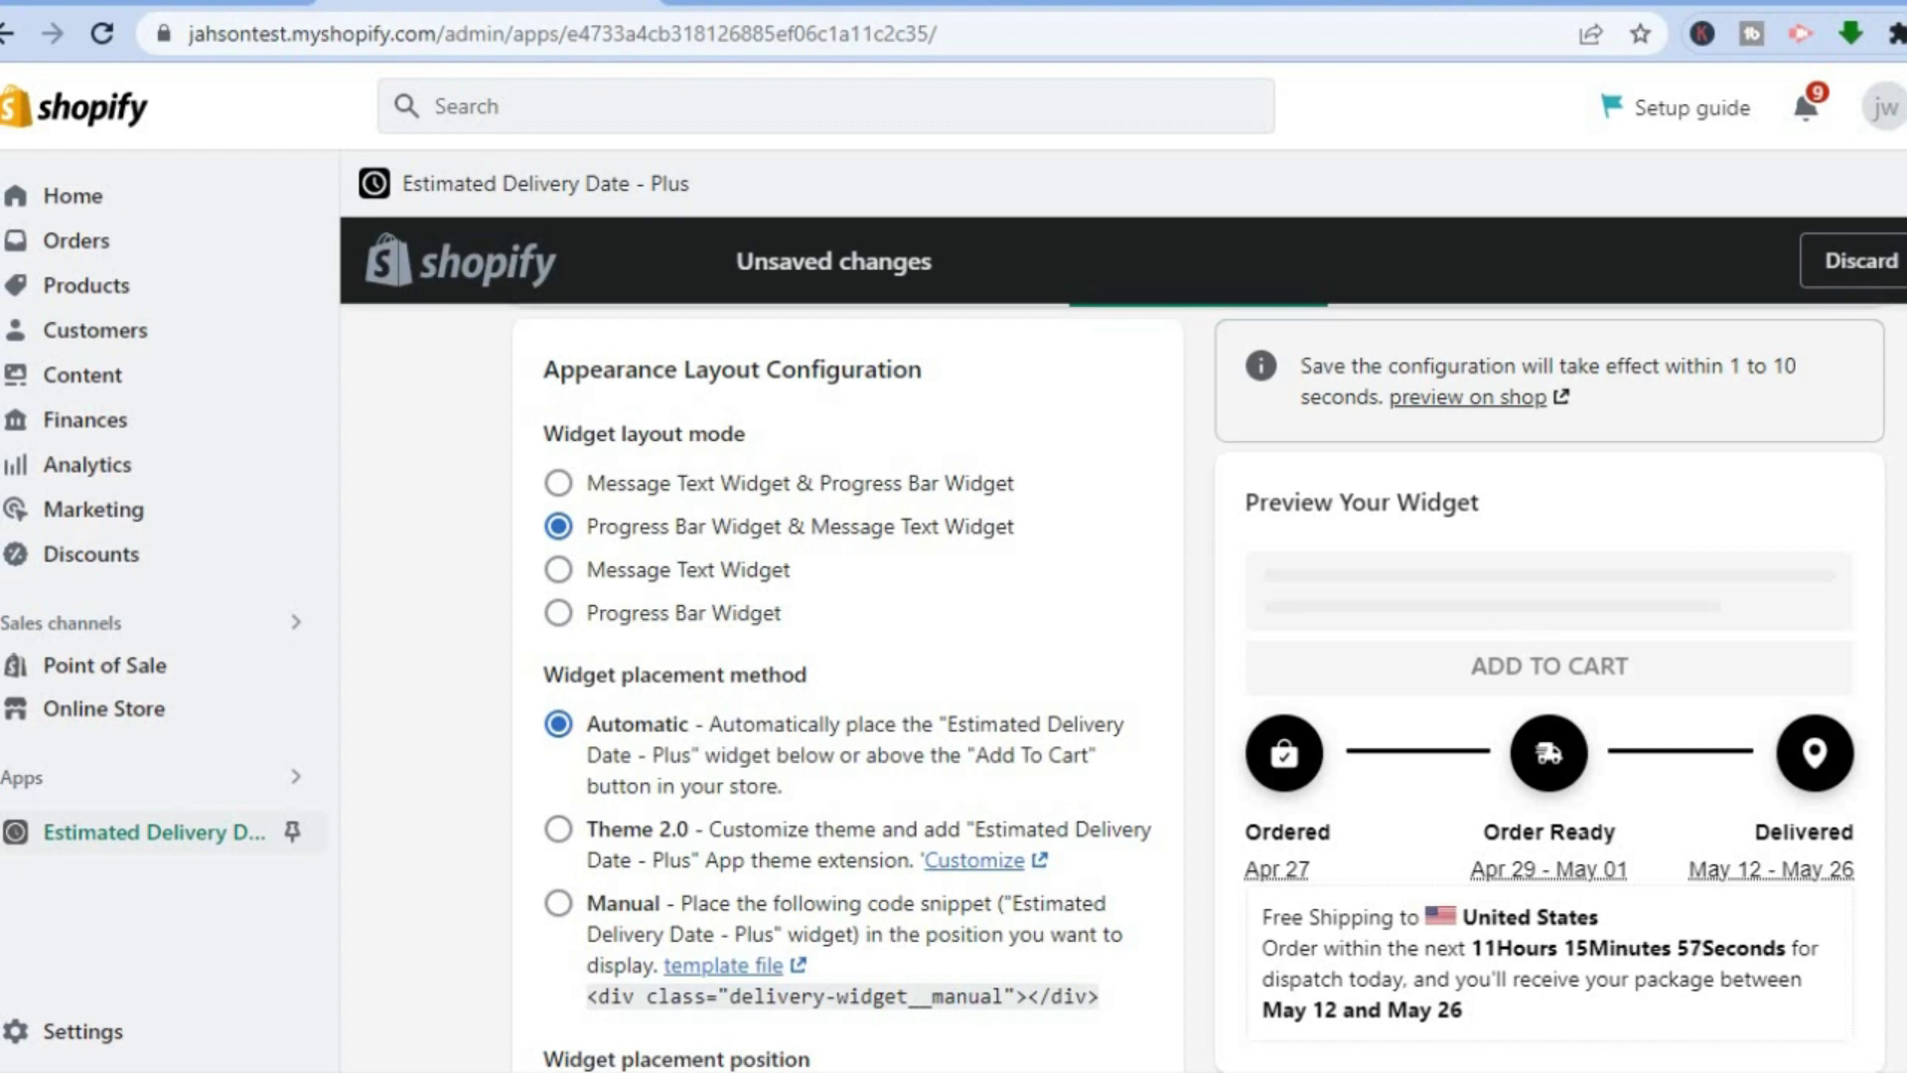
# Step: Set the widget placement position to Below "ADD TO CART" and the placement page to Only on the product page
pyautogui.scroll(-2, 844, 493)
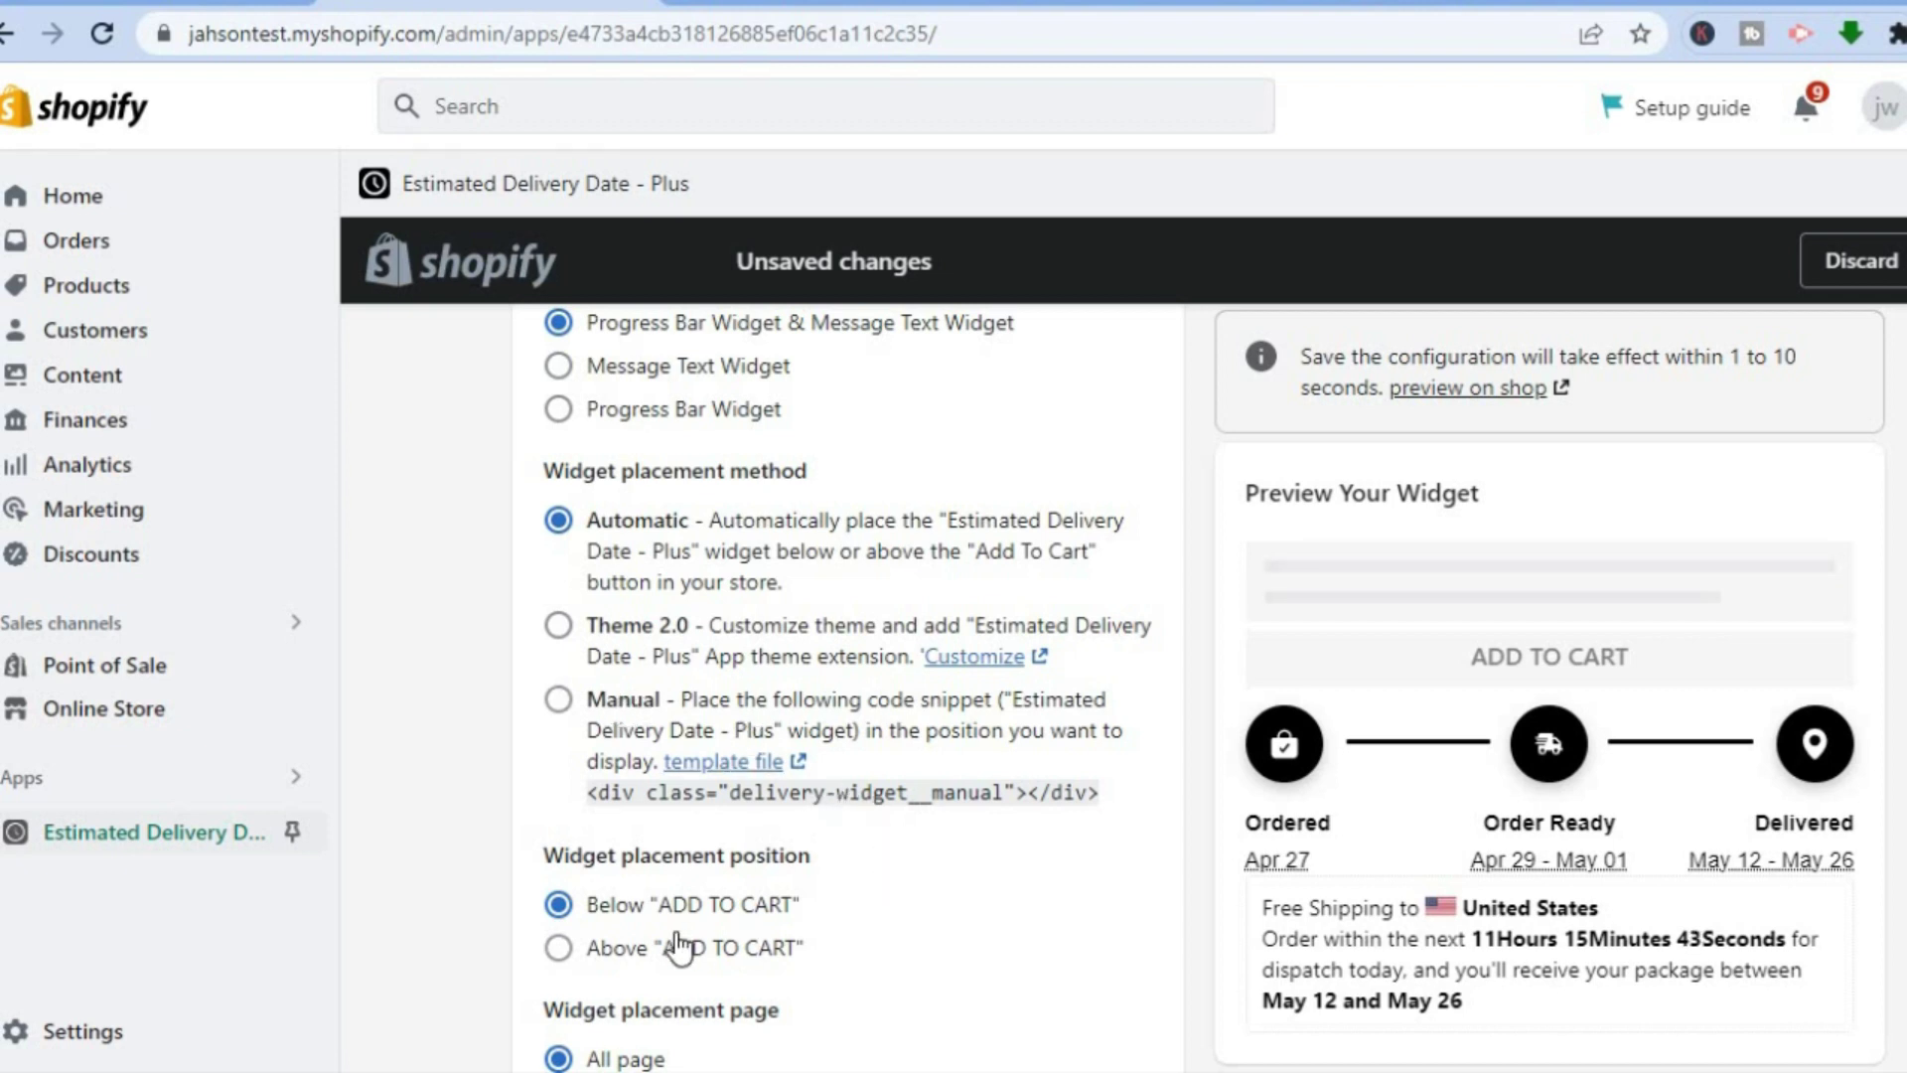
pyautogui.click(559, 950)
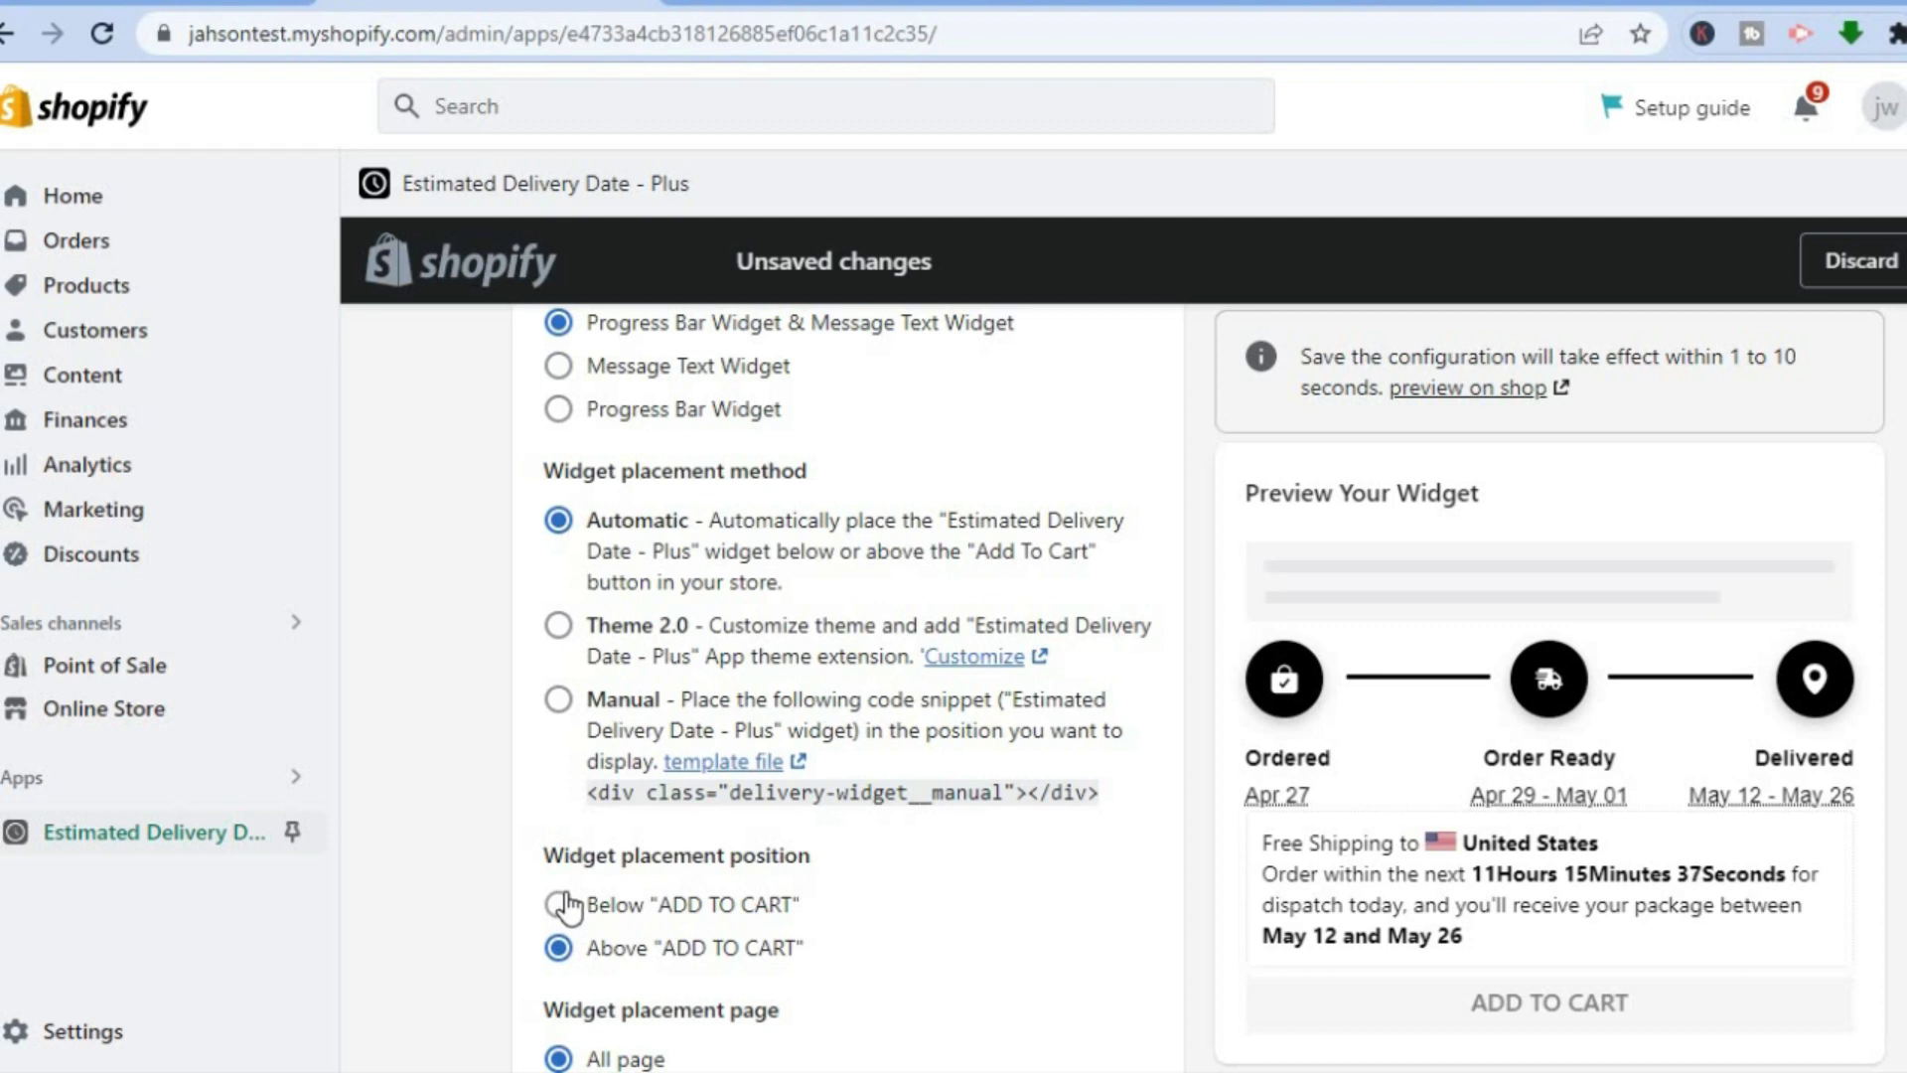
pyautogui.click(559, 905)
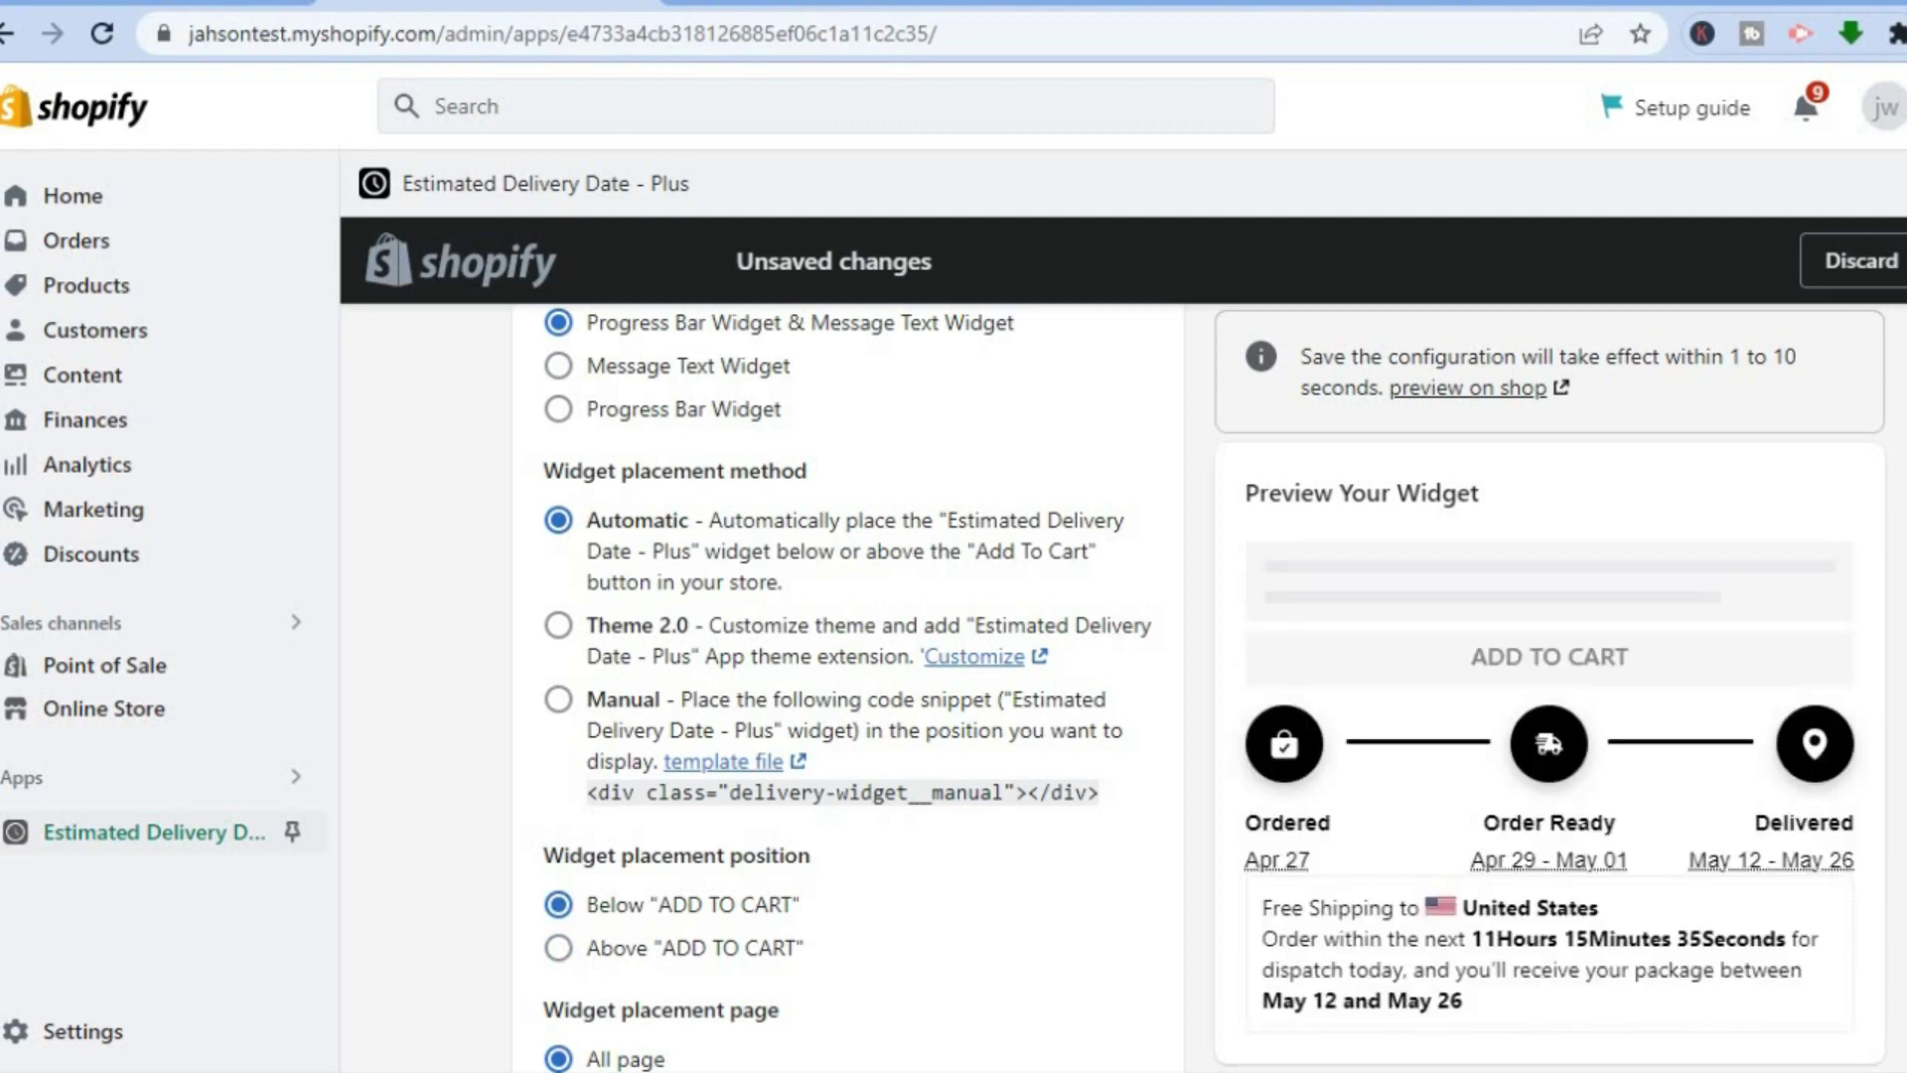
pyautogui.scroll(-5, 847, 685)
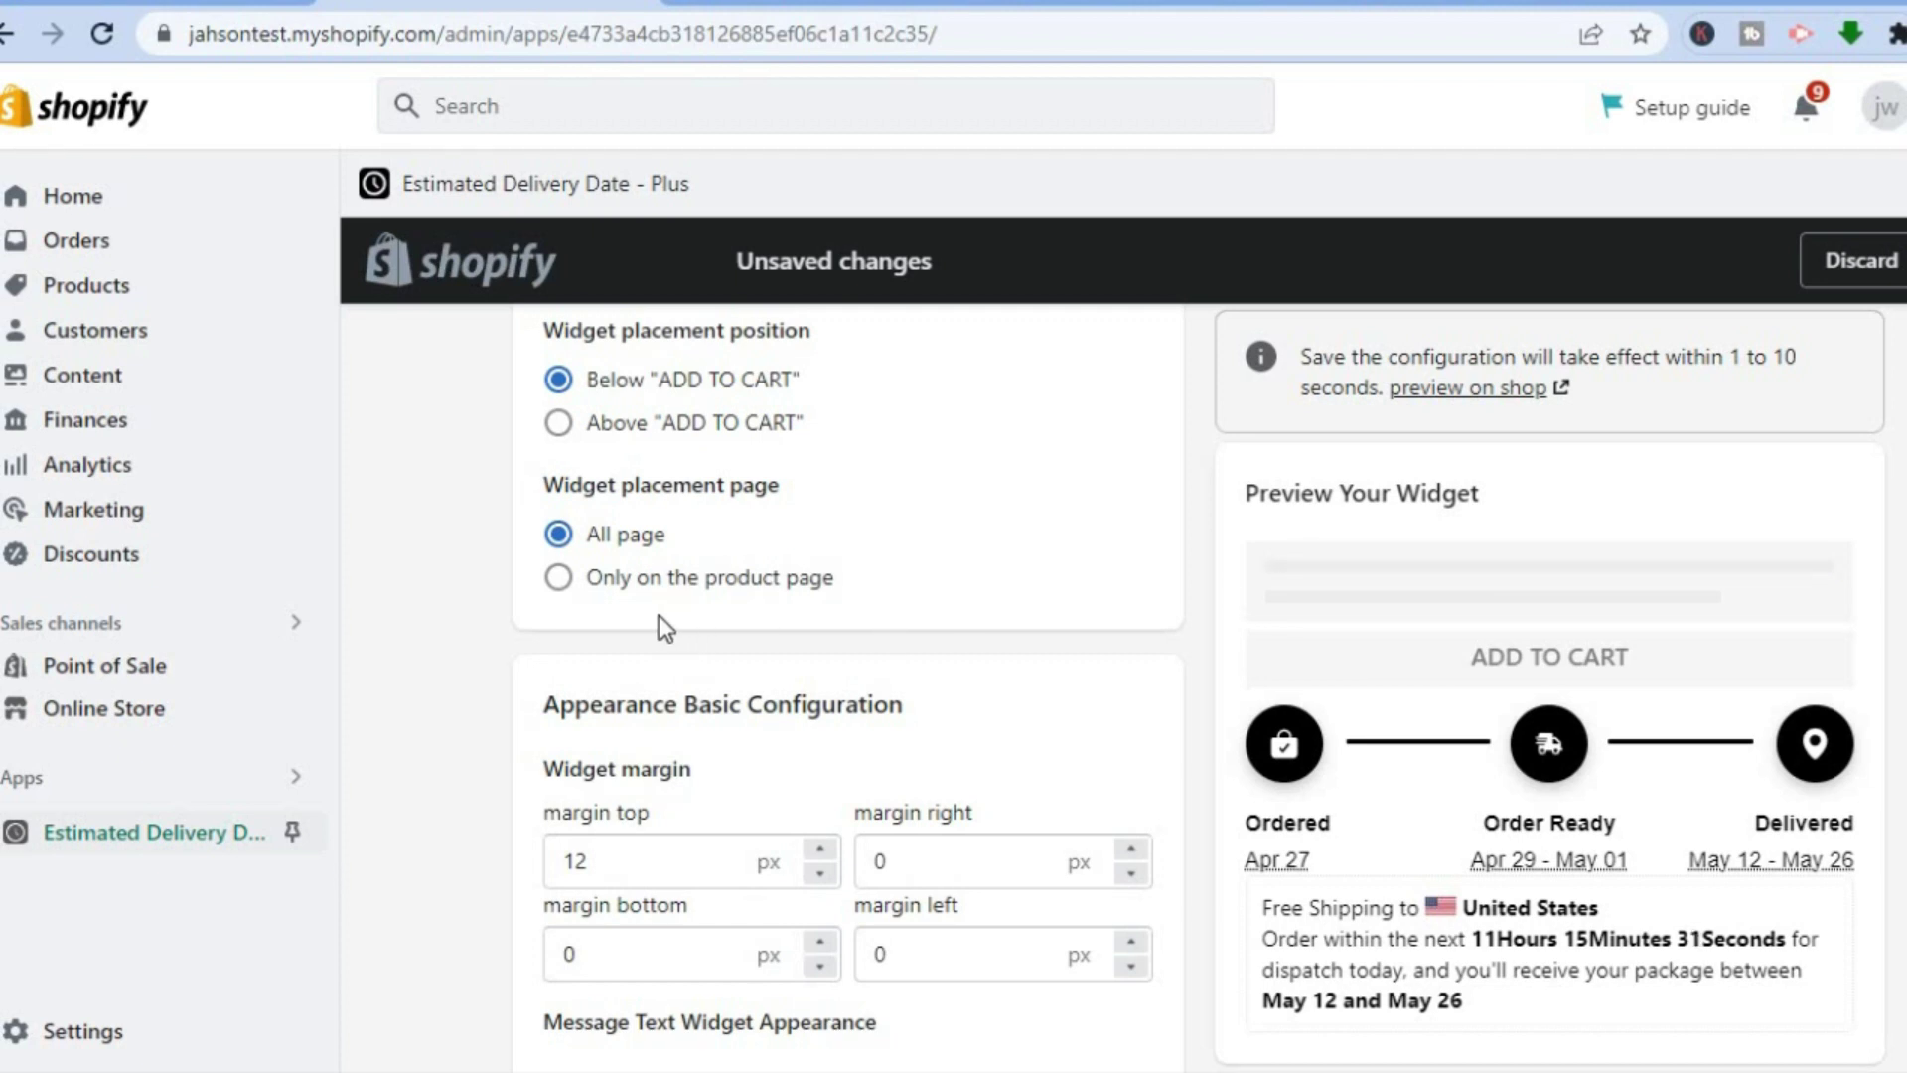
pyautogui.click(559, 580)
# Step: Set the progress bar widget's icon color to green #84da4d and its icon background color to red #cf4747
pyautogui.scroll(-5, 848, 676)
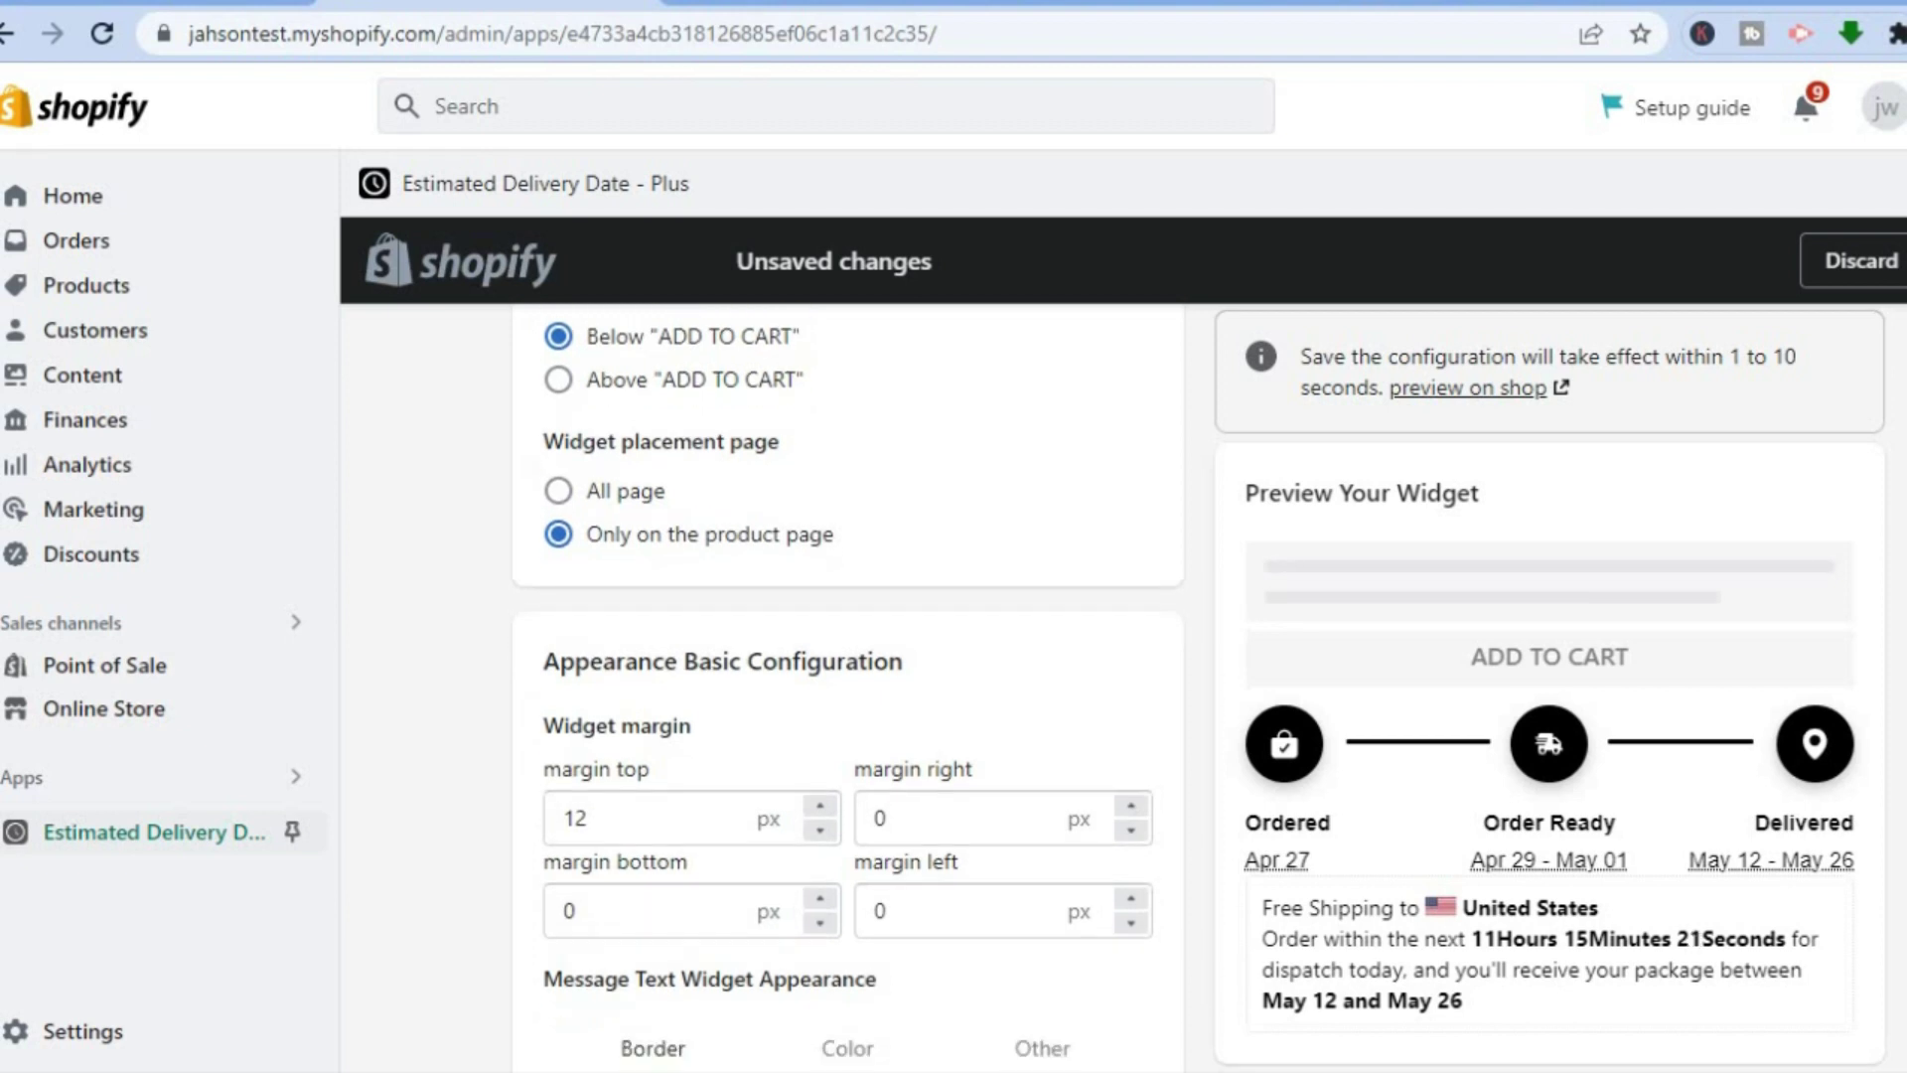
pyautogui.scroll(-1, 848, 675)
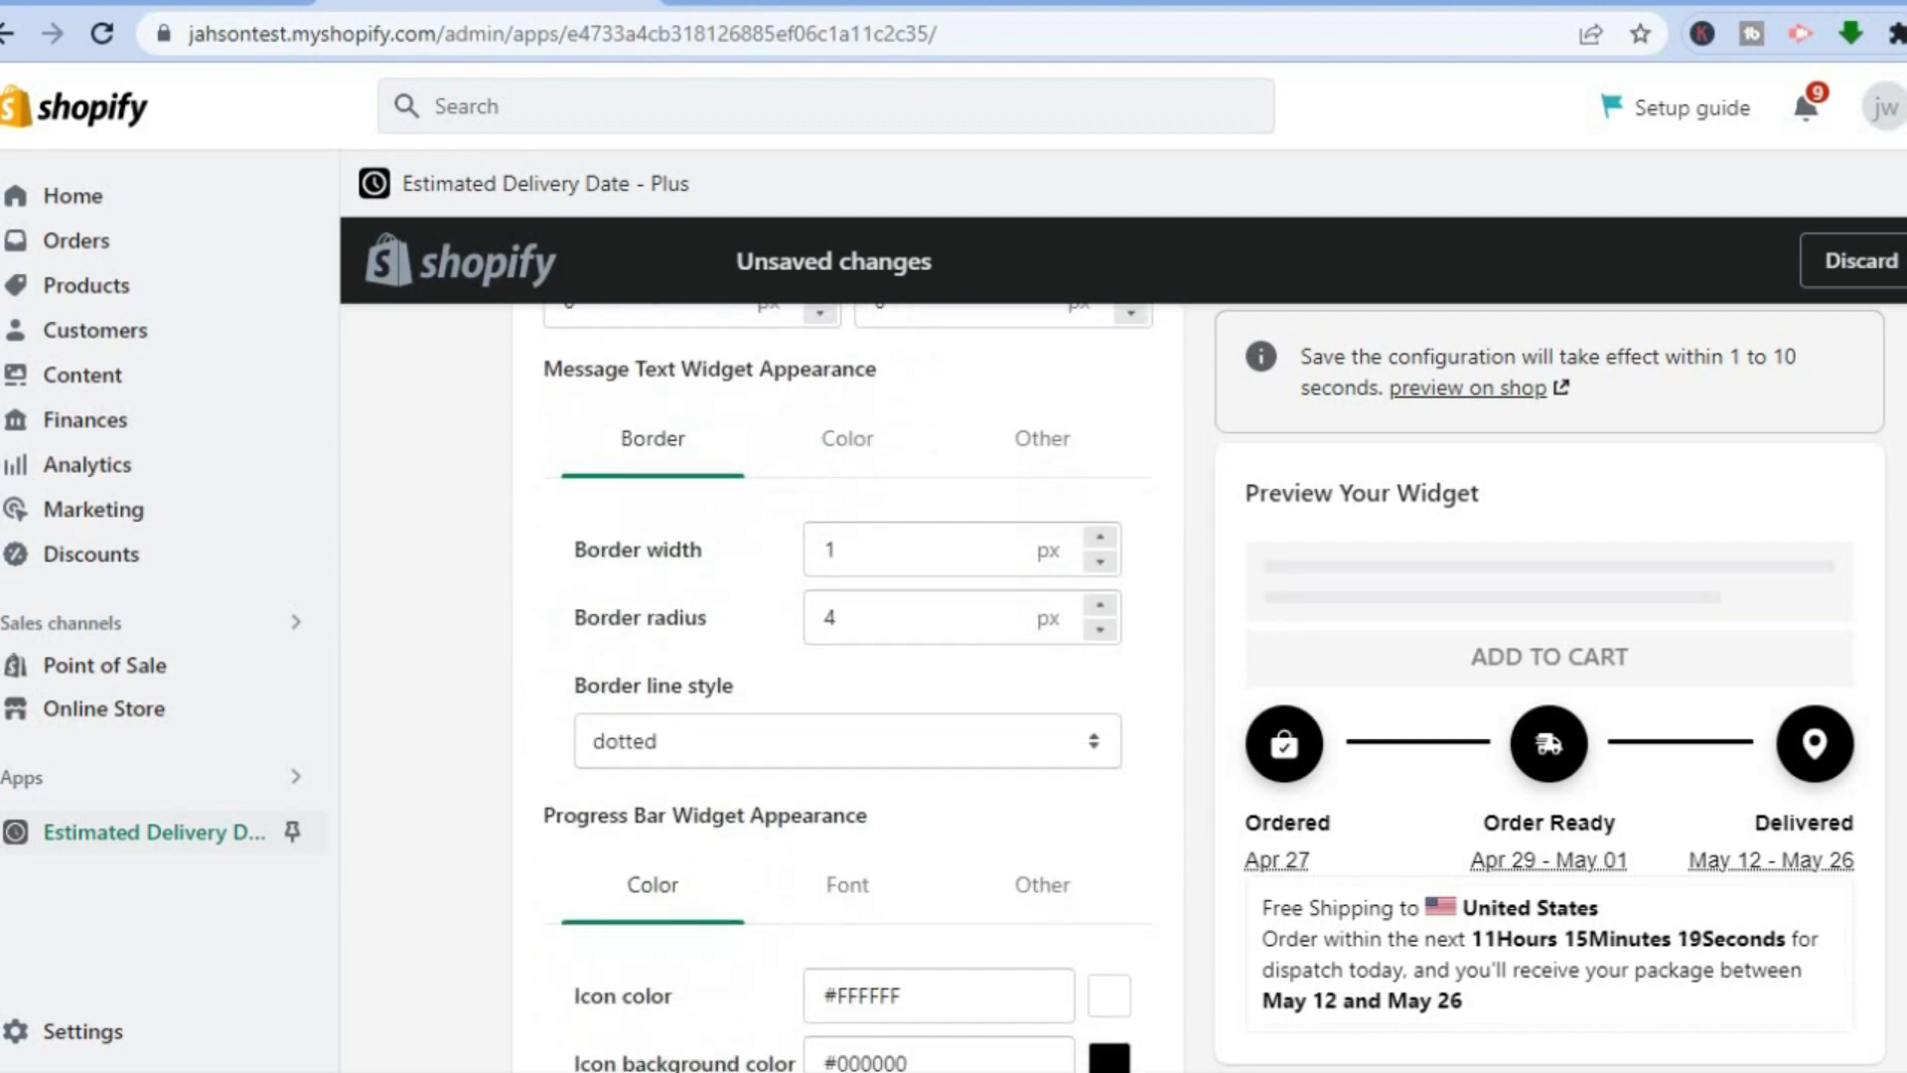
pyautogui.scroll(-4, 847, 676)
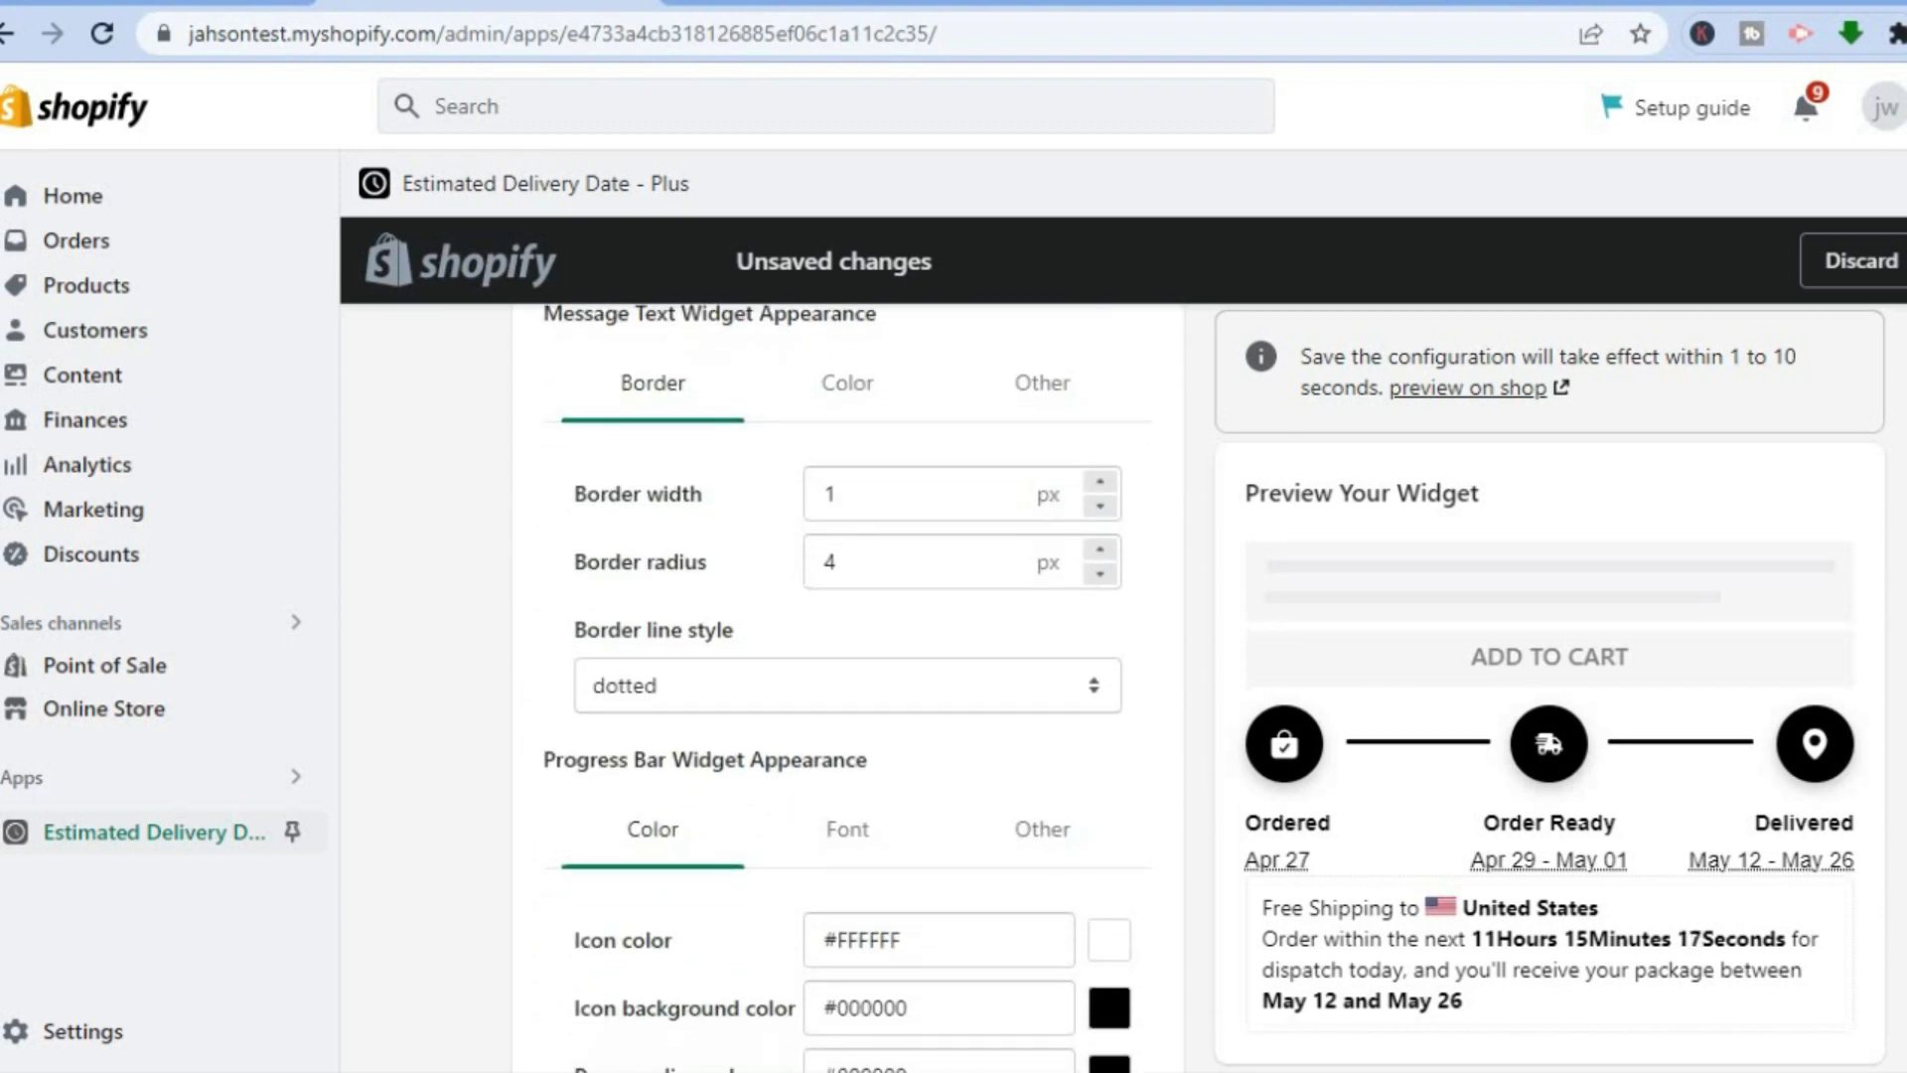
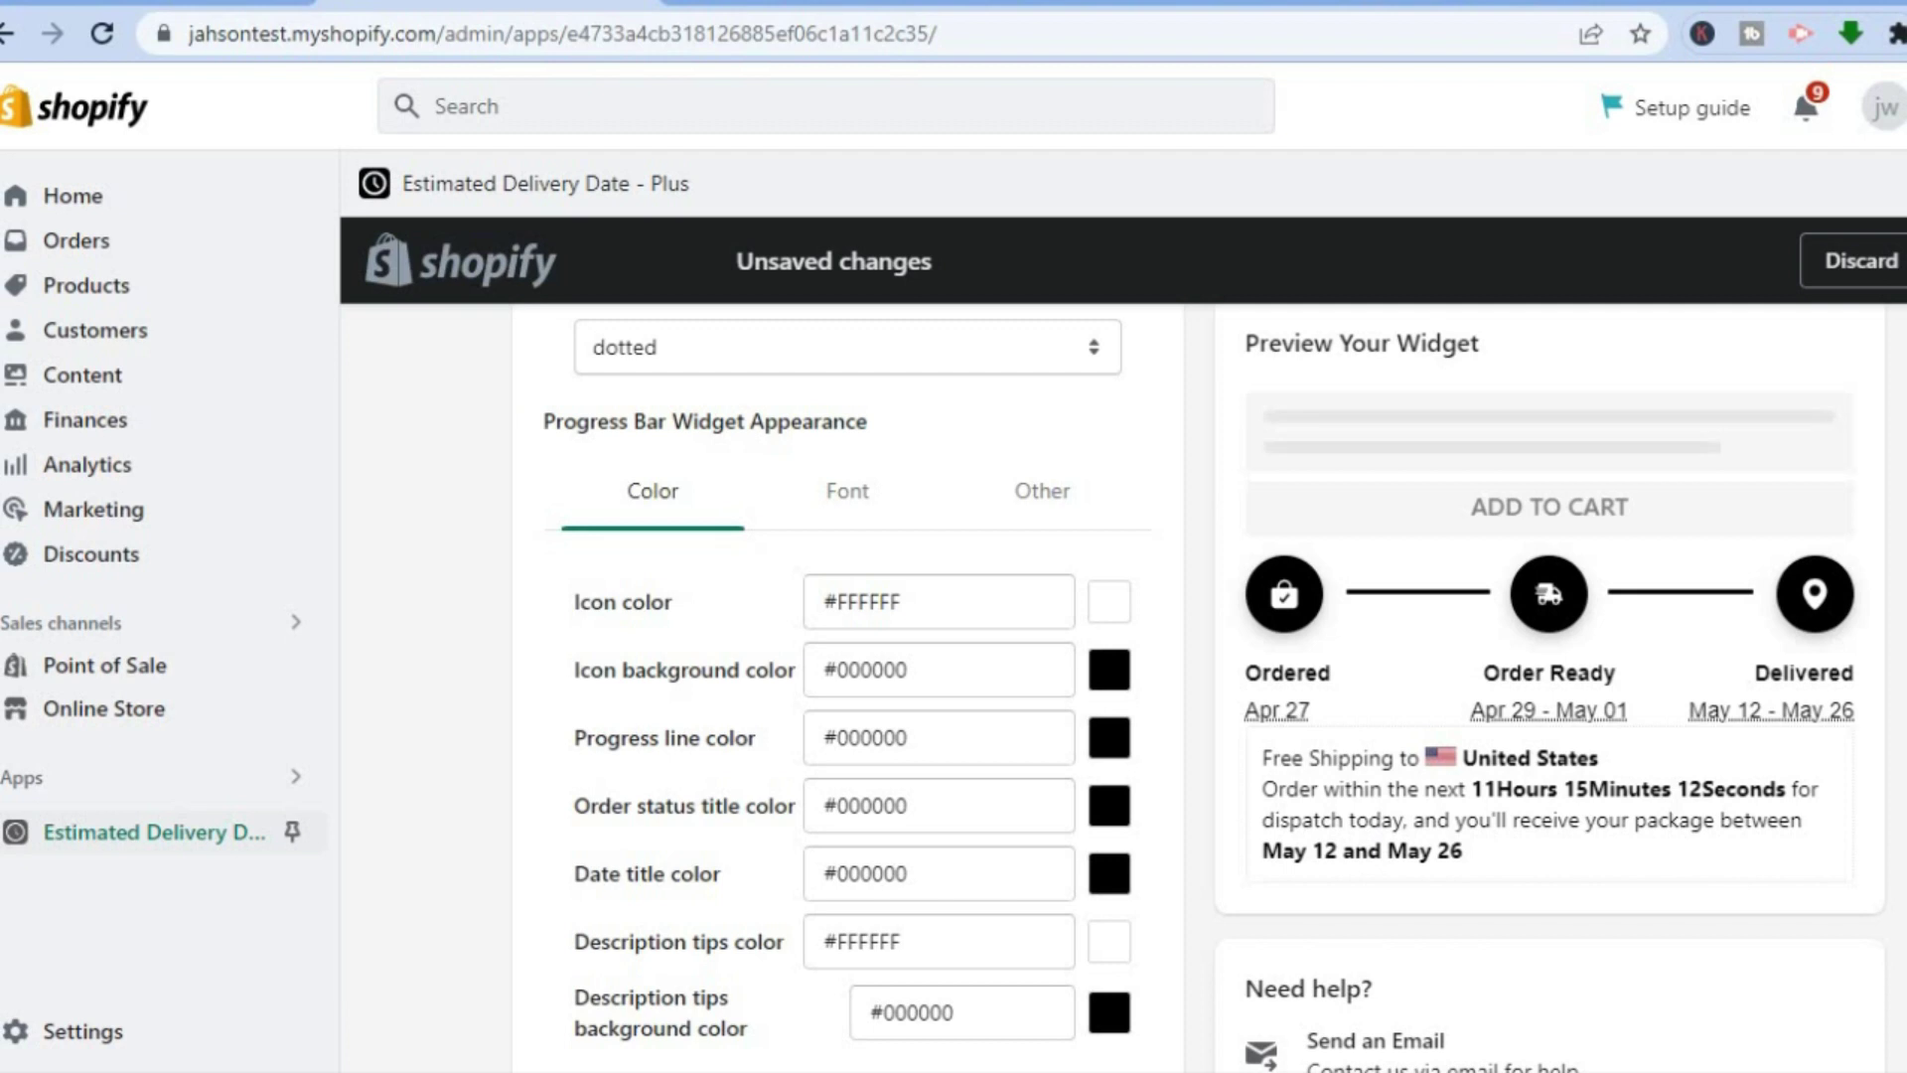
pyautogui.scroll(-1, 1388, 708)
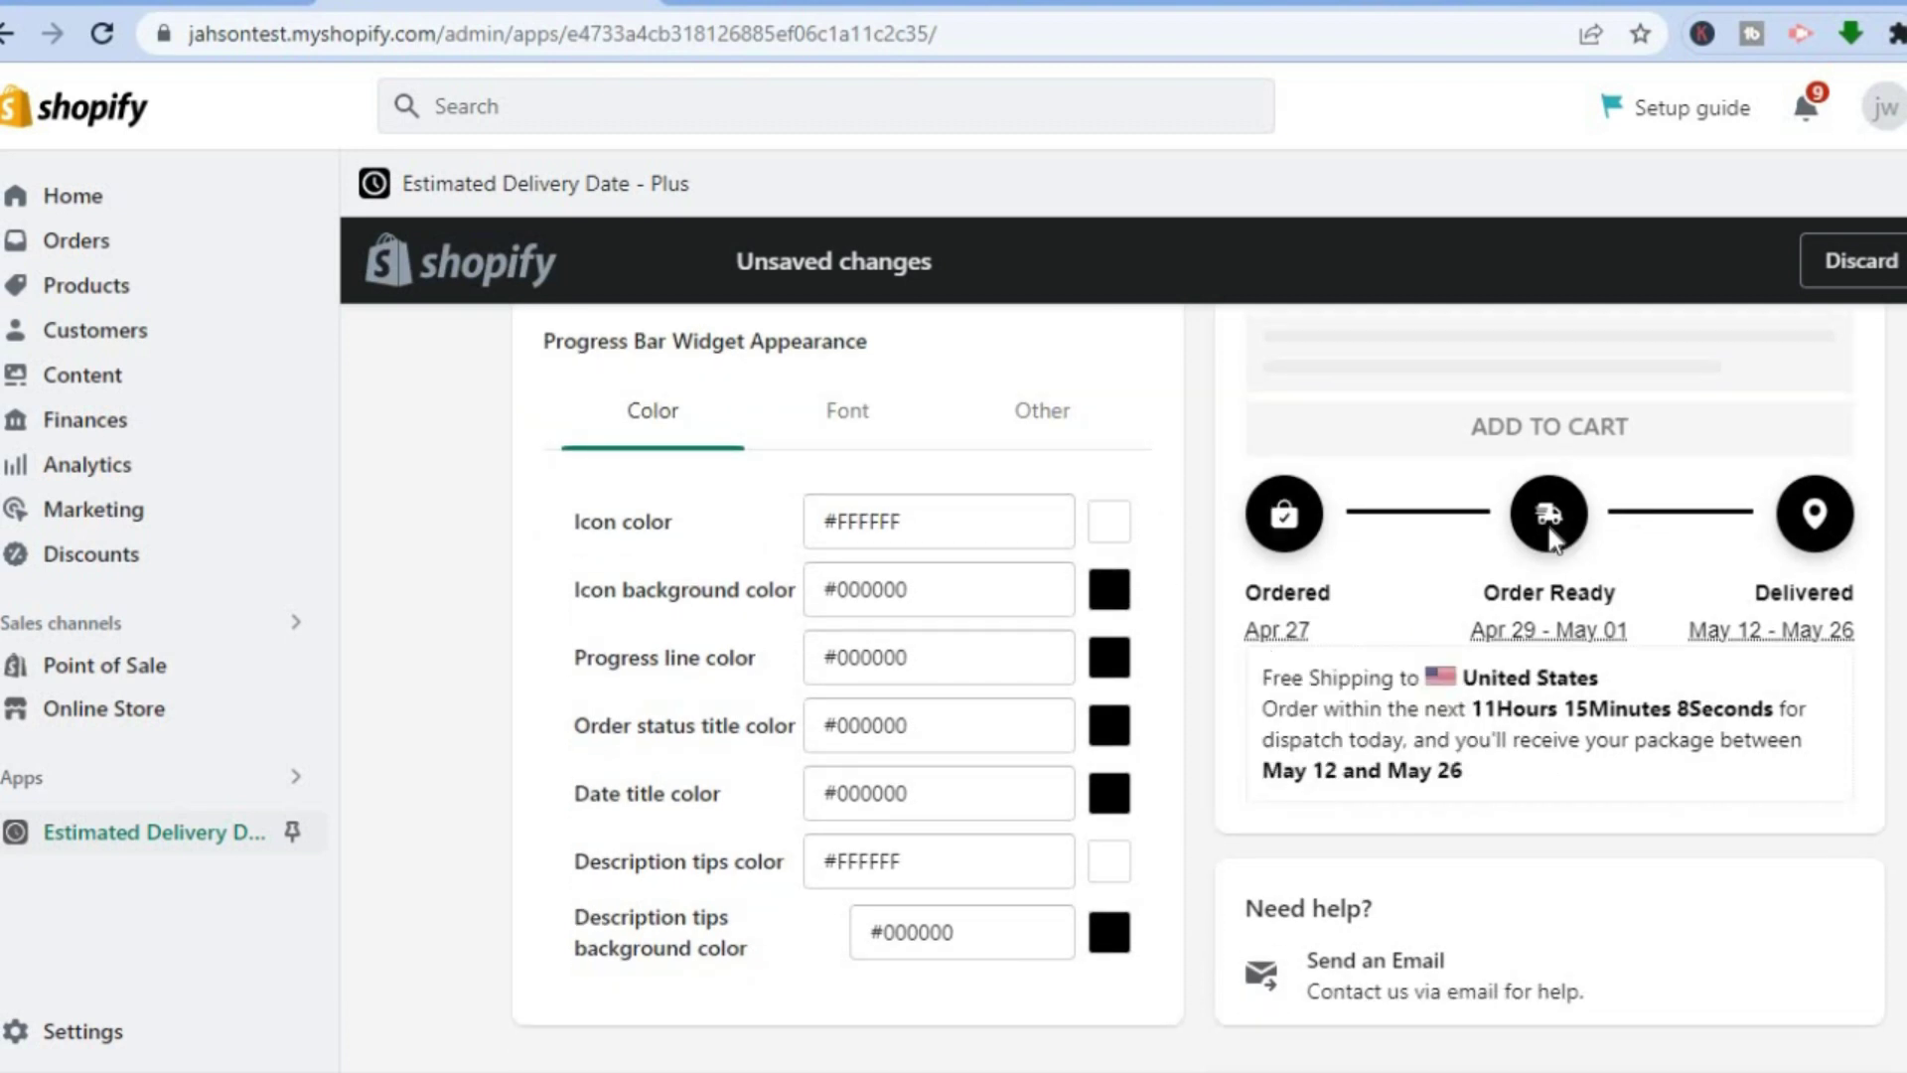
pyautogui.click(1109, 532)
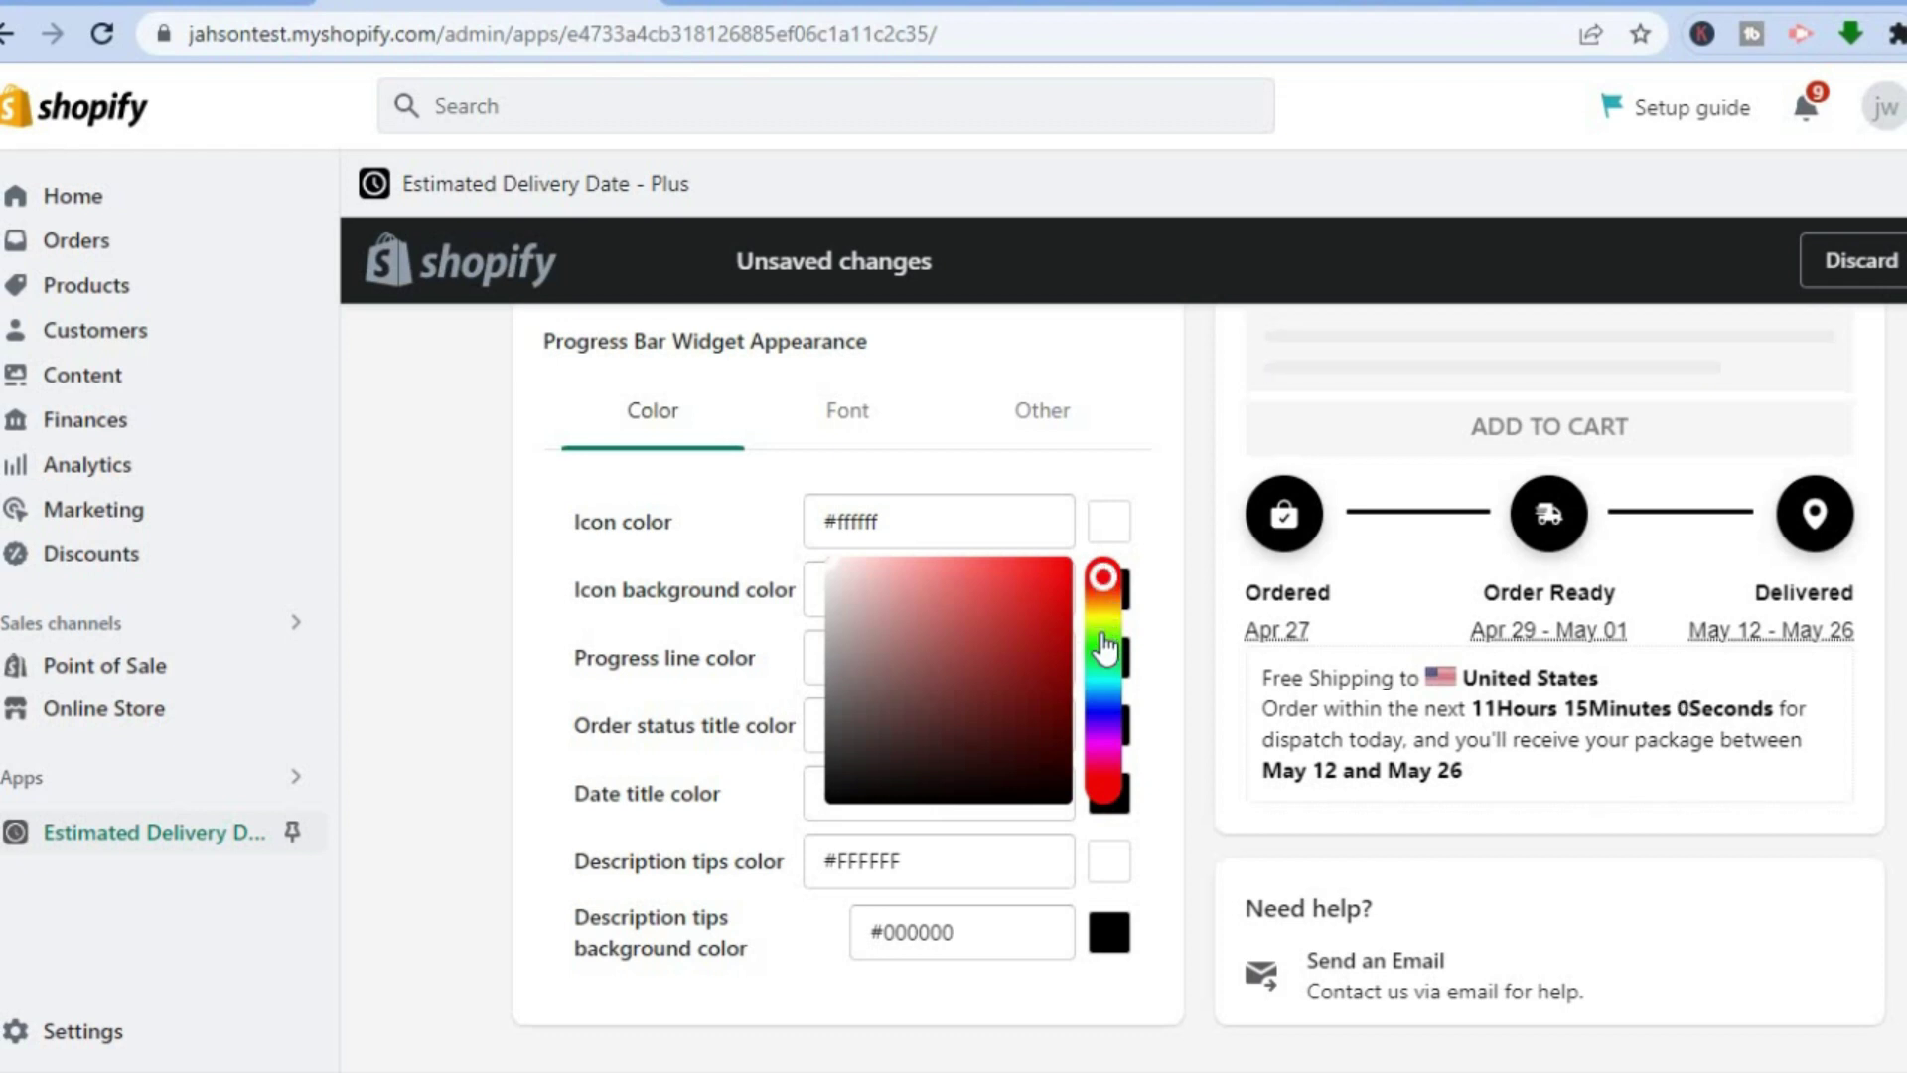
pyautogui.click(984, 593)
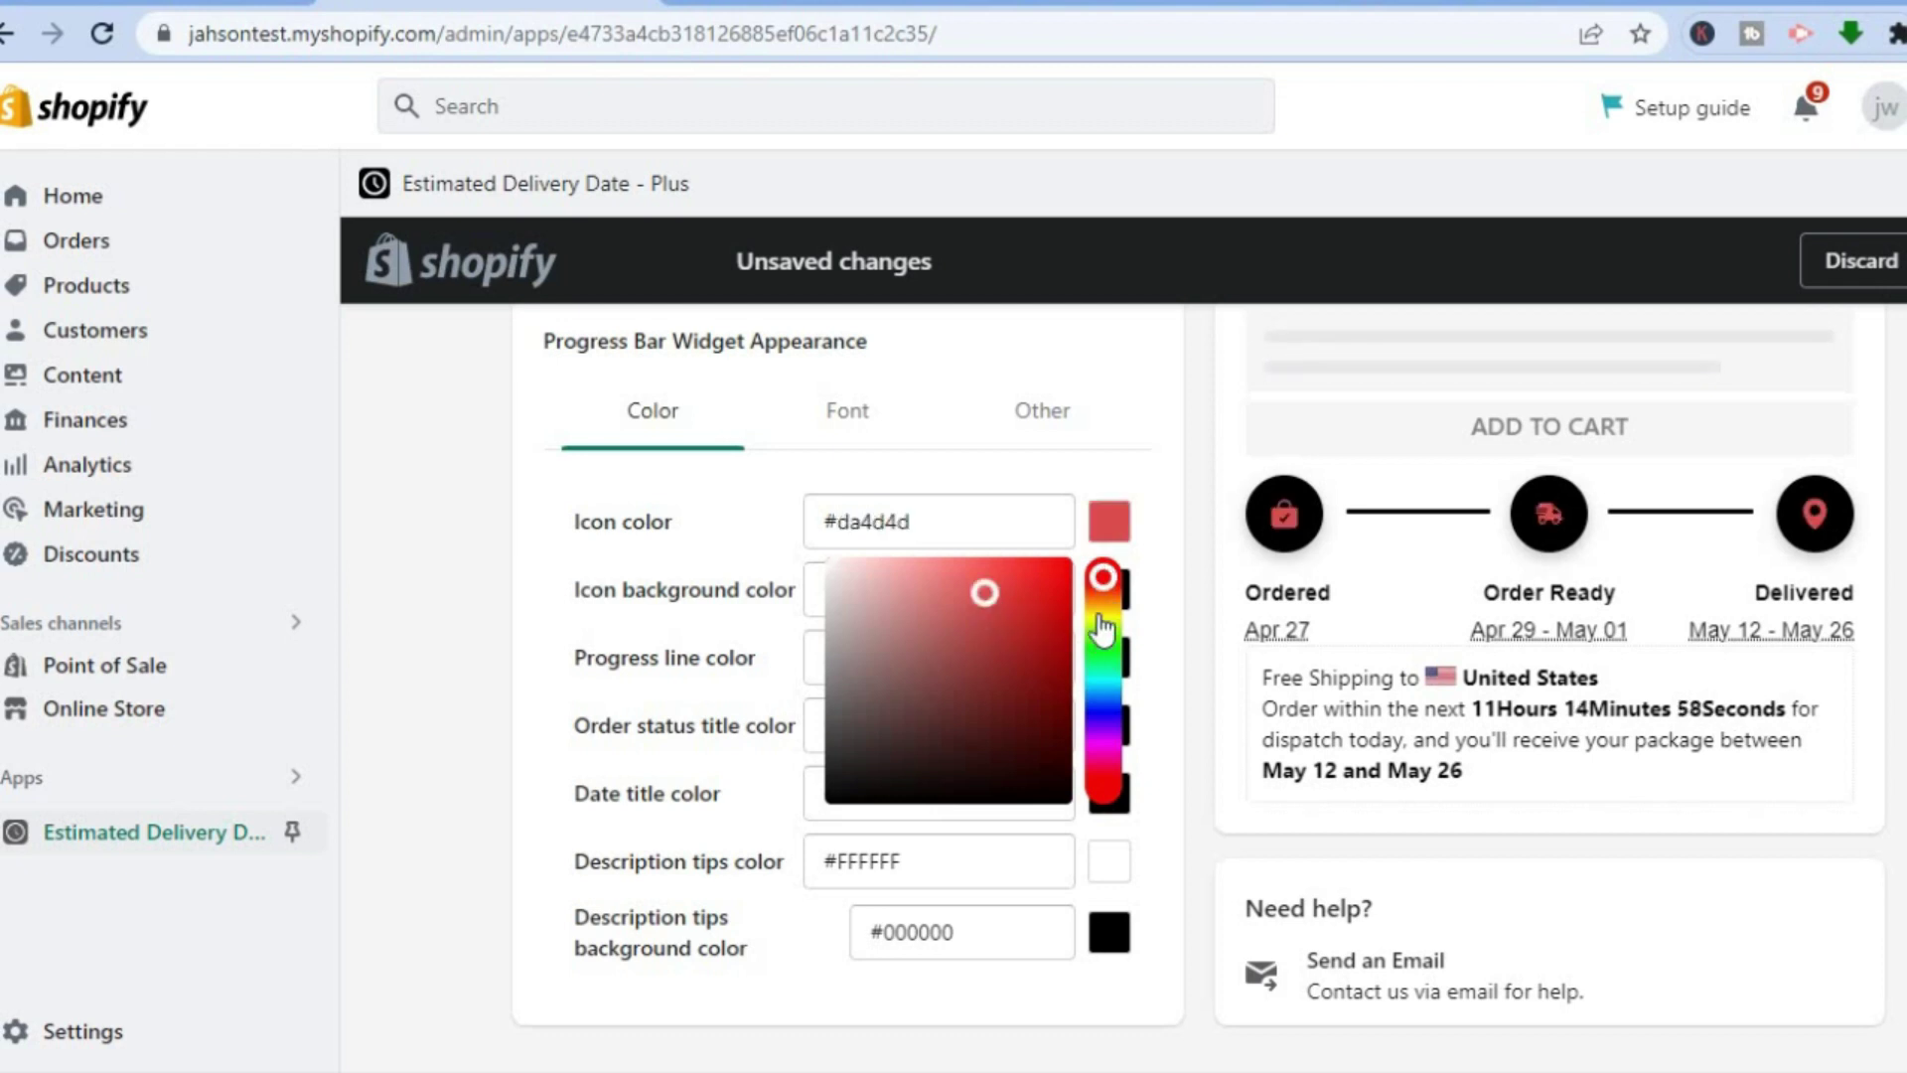
pyautogui.click(1105, 636)
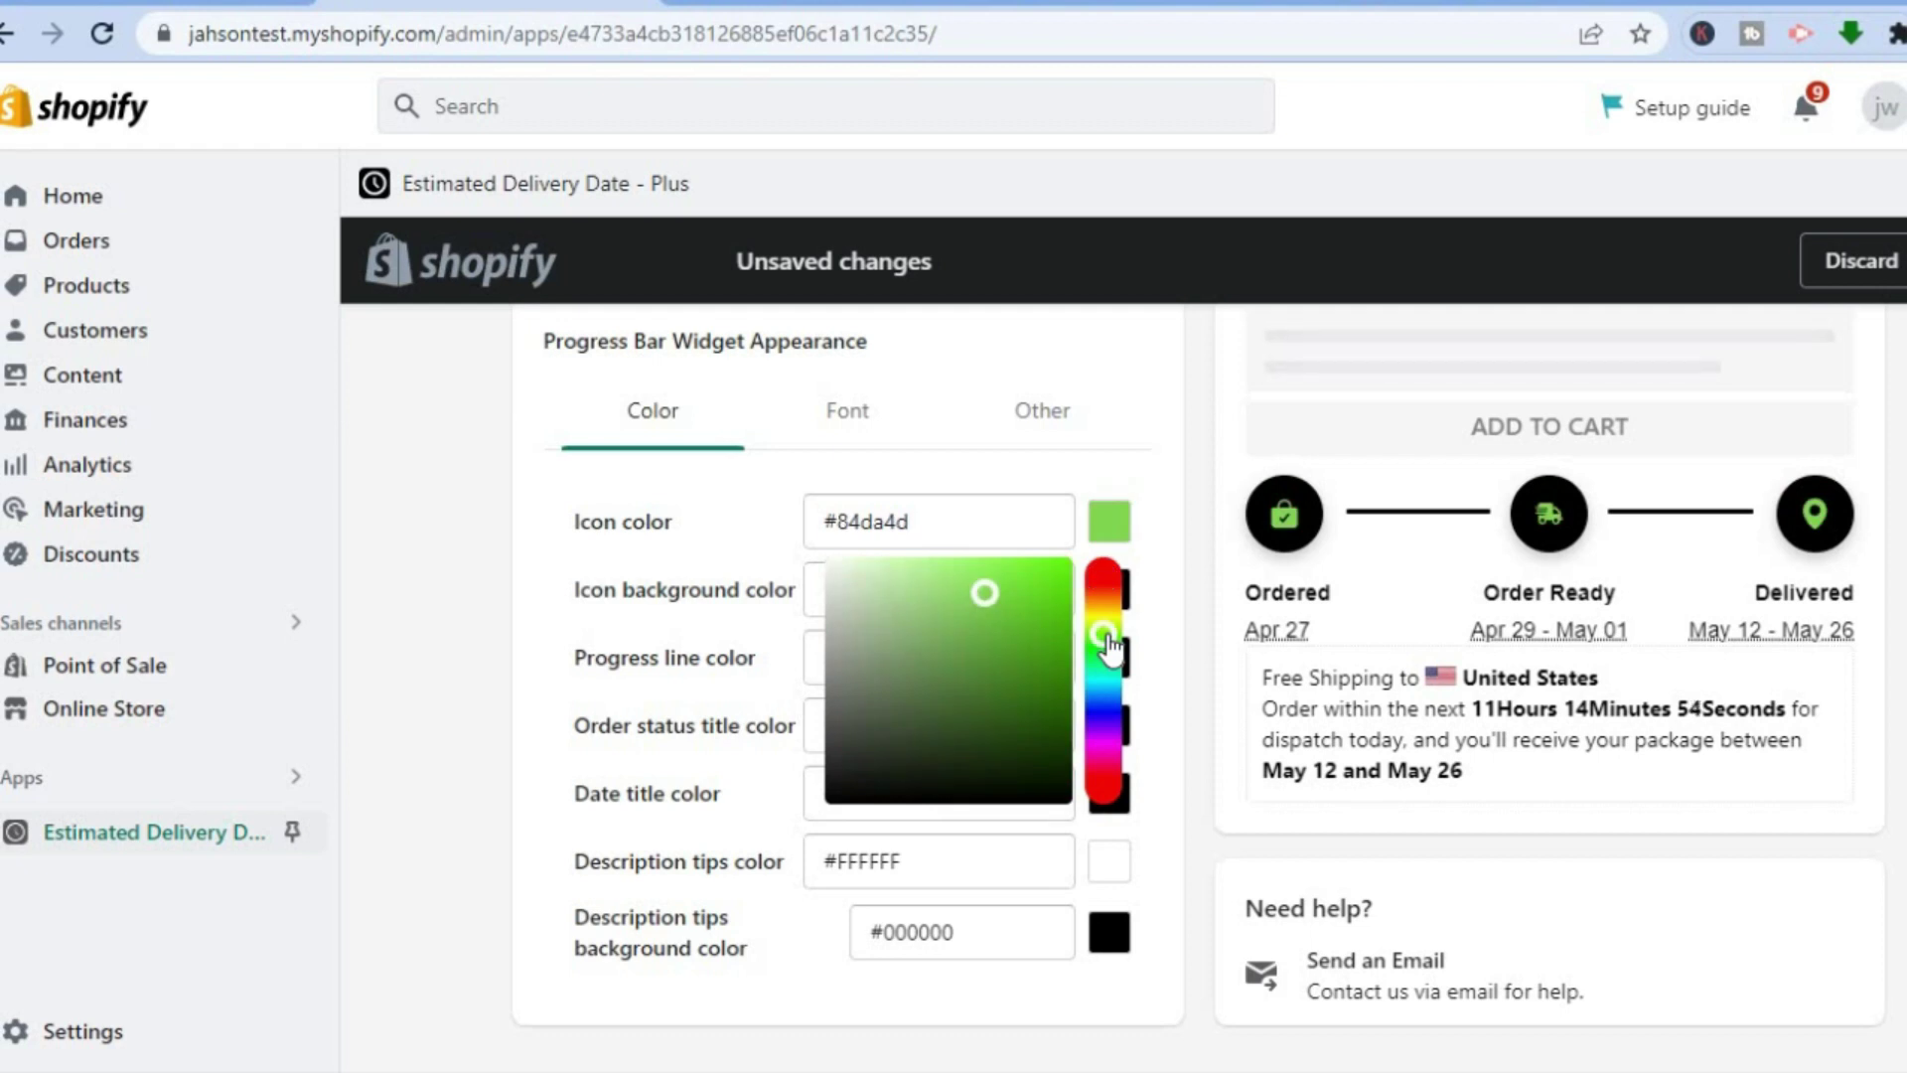
pyautogui.click(1166, 586)
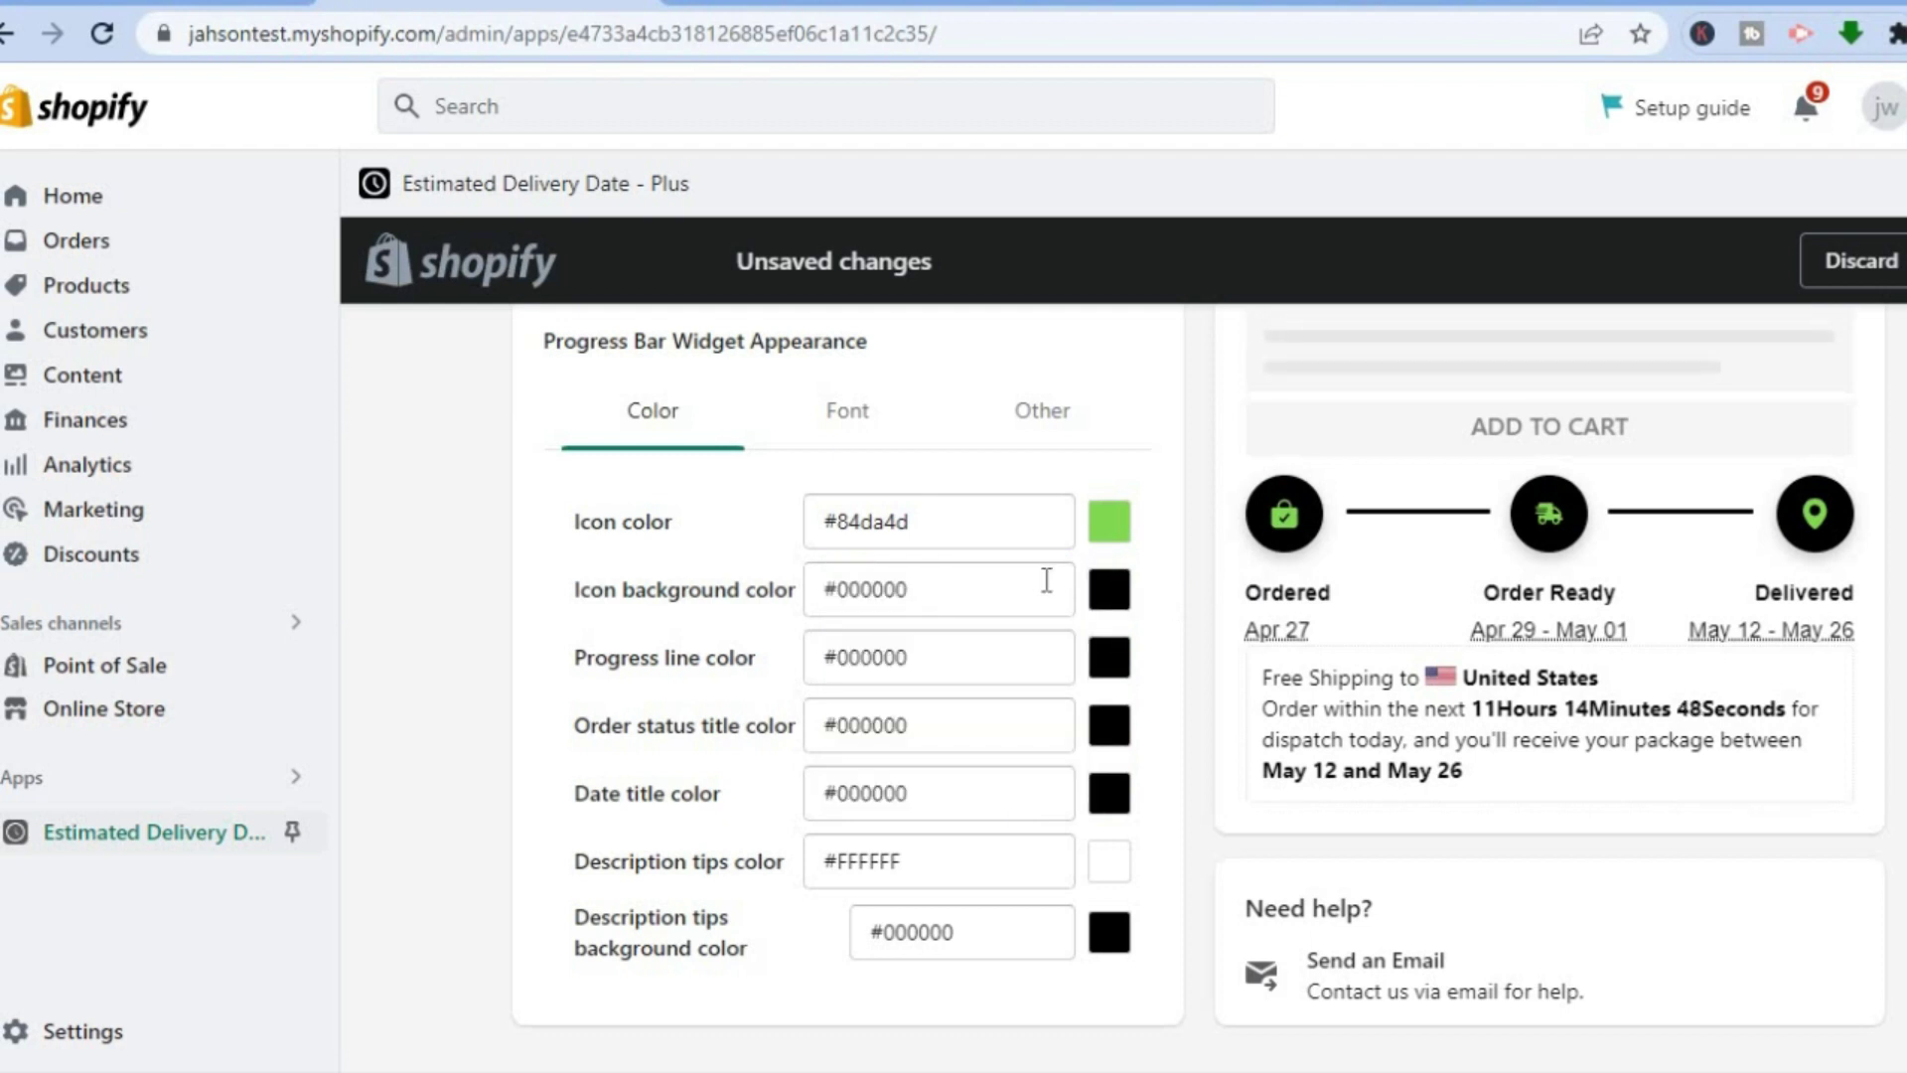
pyautogui.click(1110, 589)
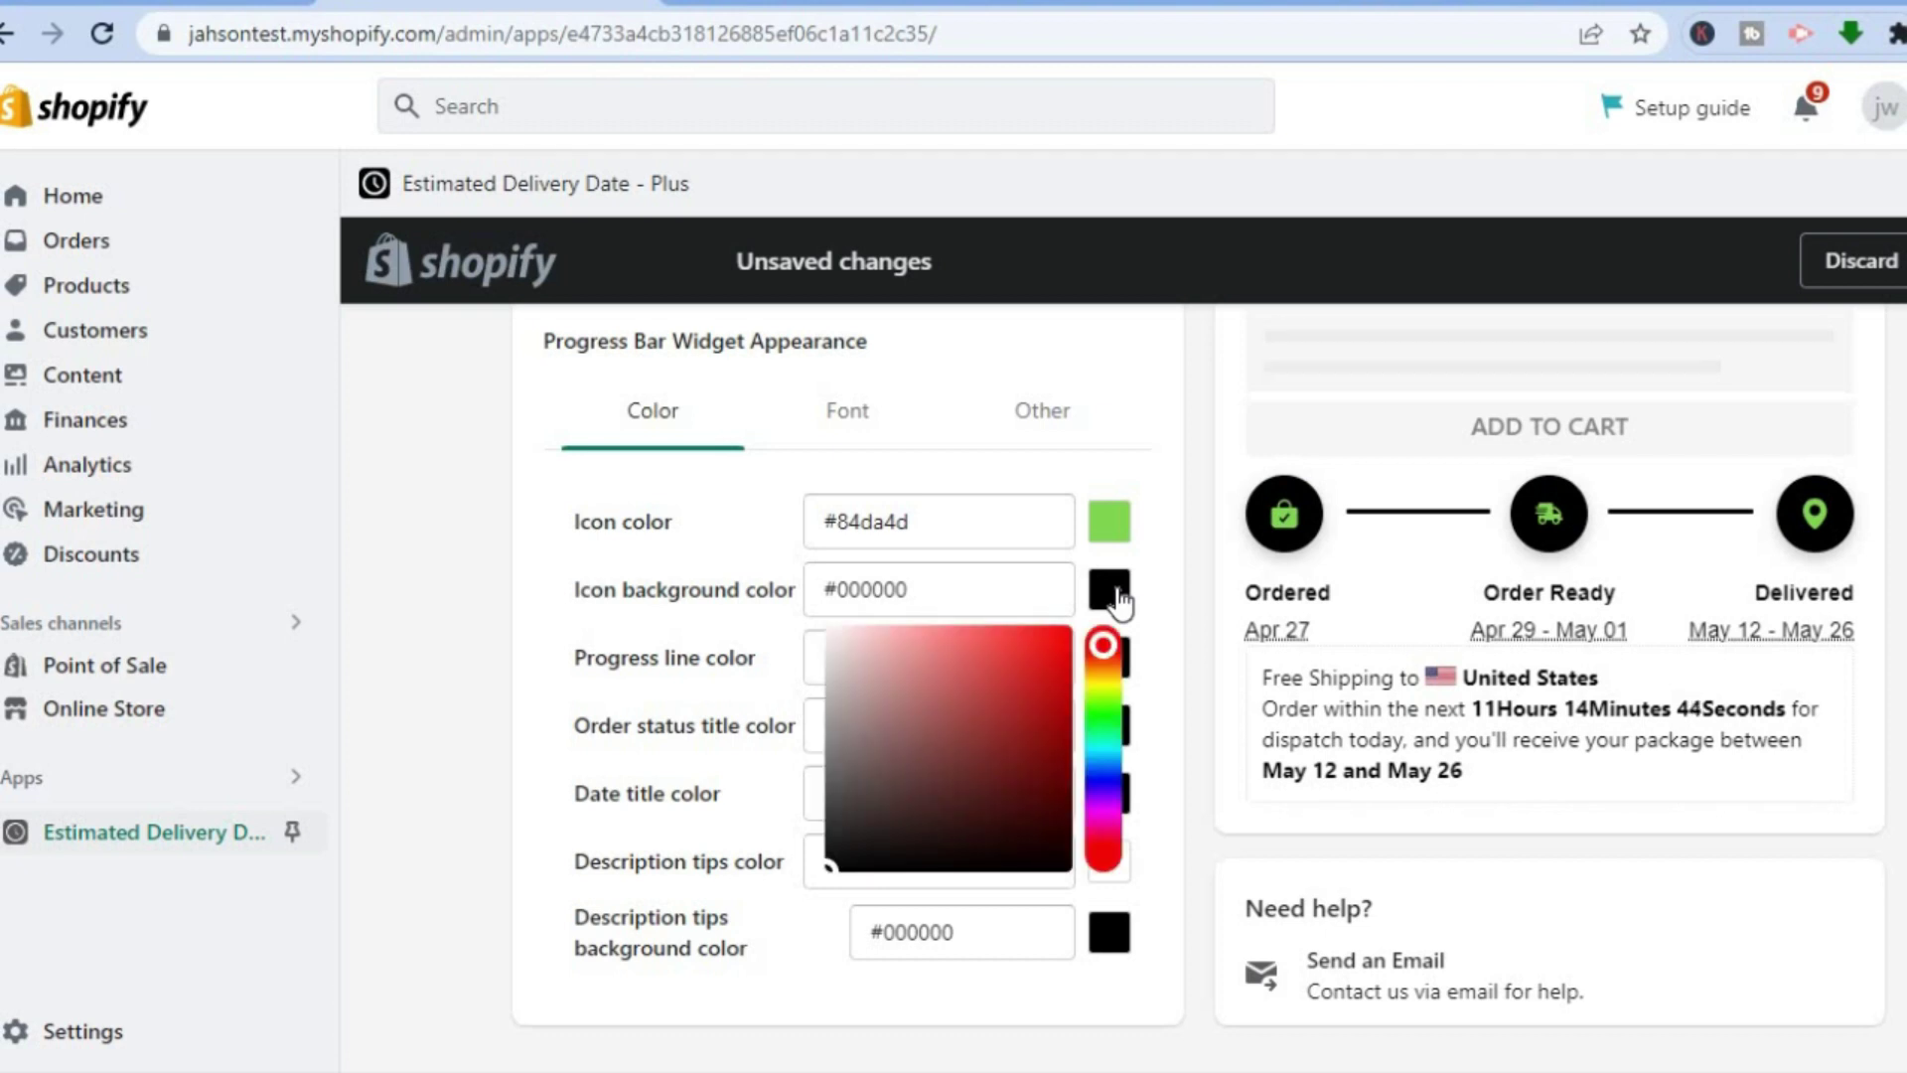
pyautogui.click(987, 673)
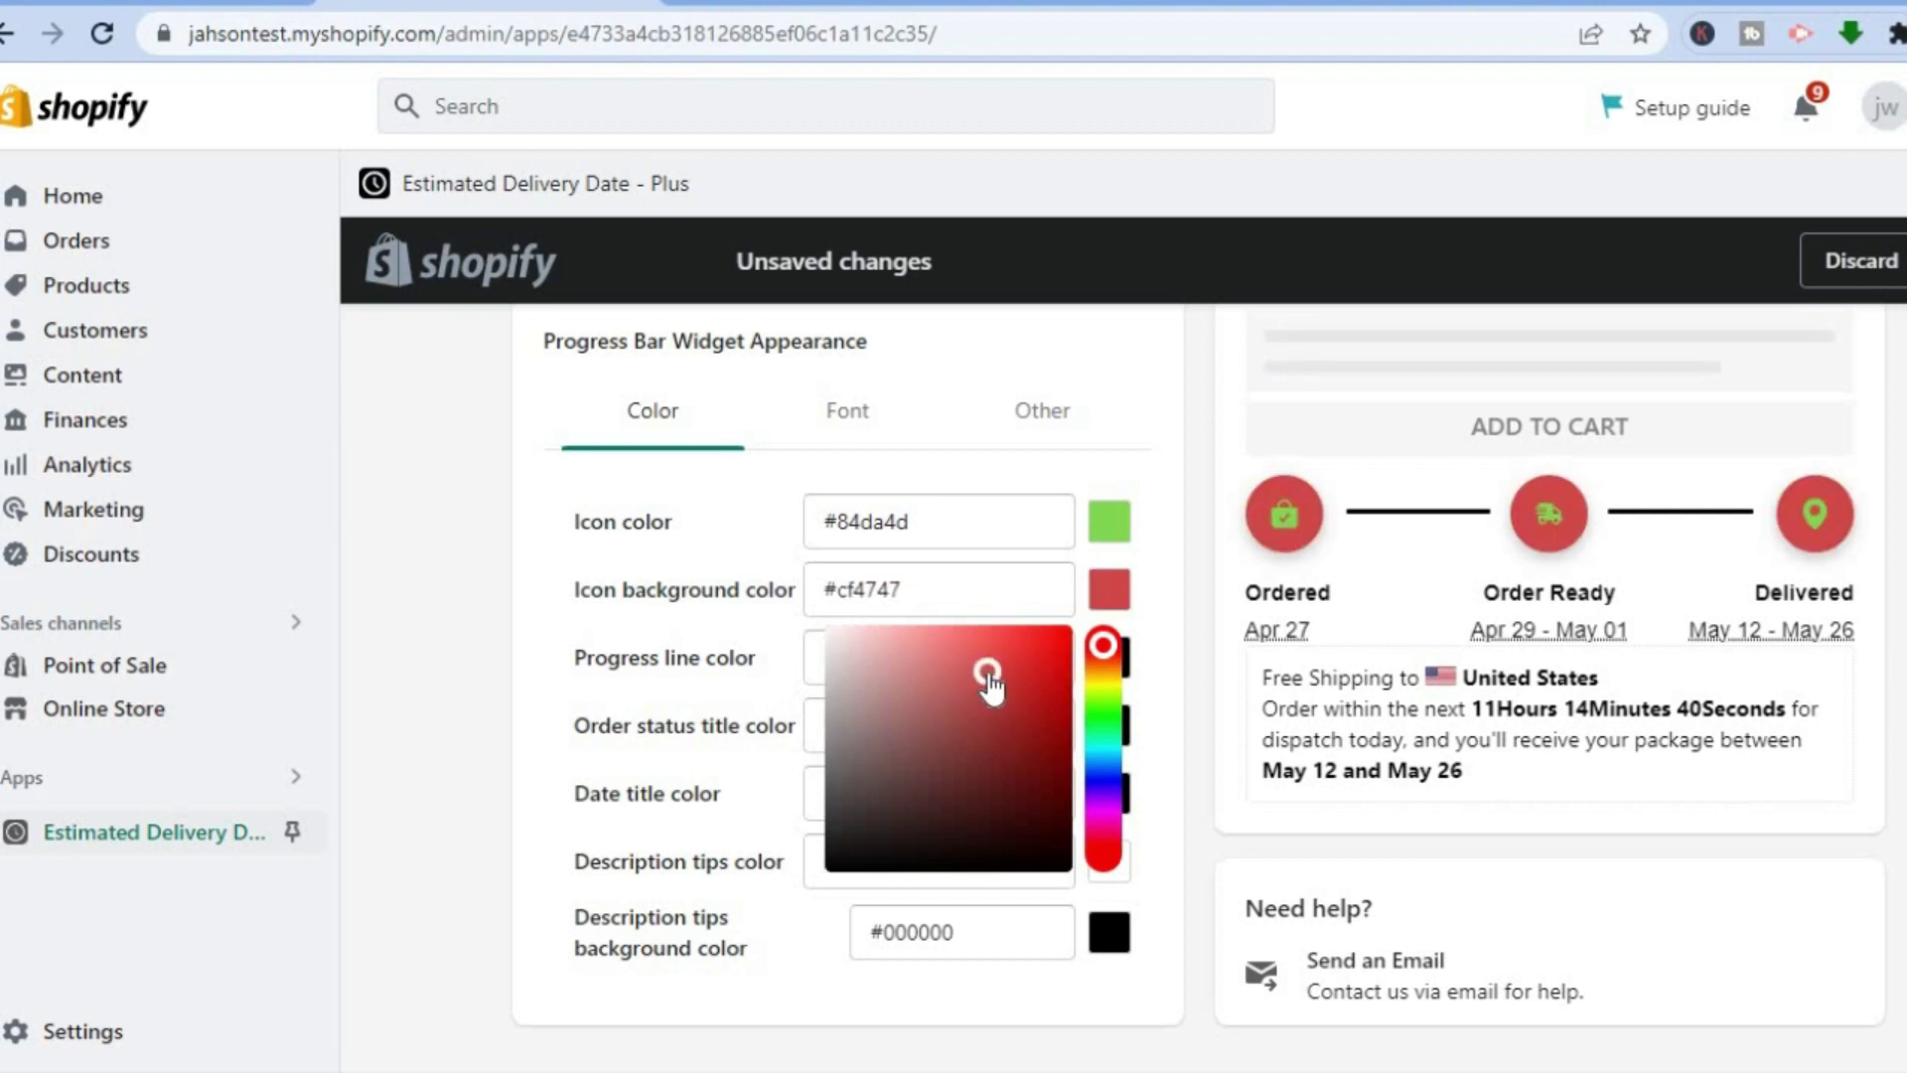
# Step: Set the progress bar widget's icon background color to blue #476ecf and its progress line color to yellow #f2f57d
pyautogui.click(1101, 778)
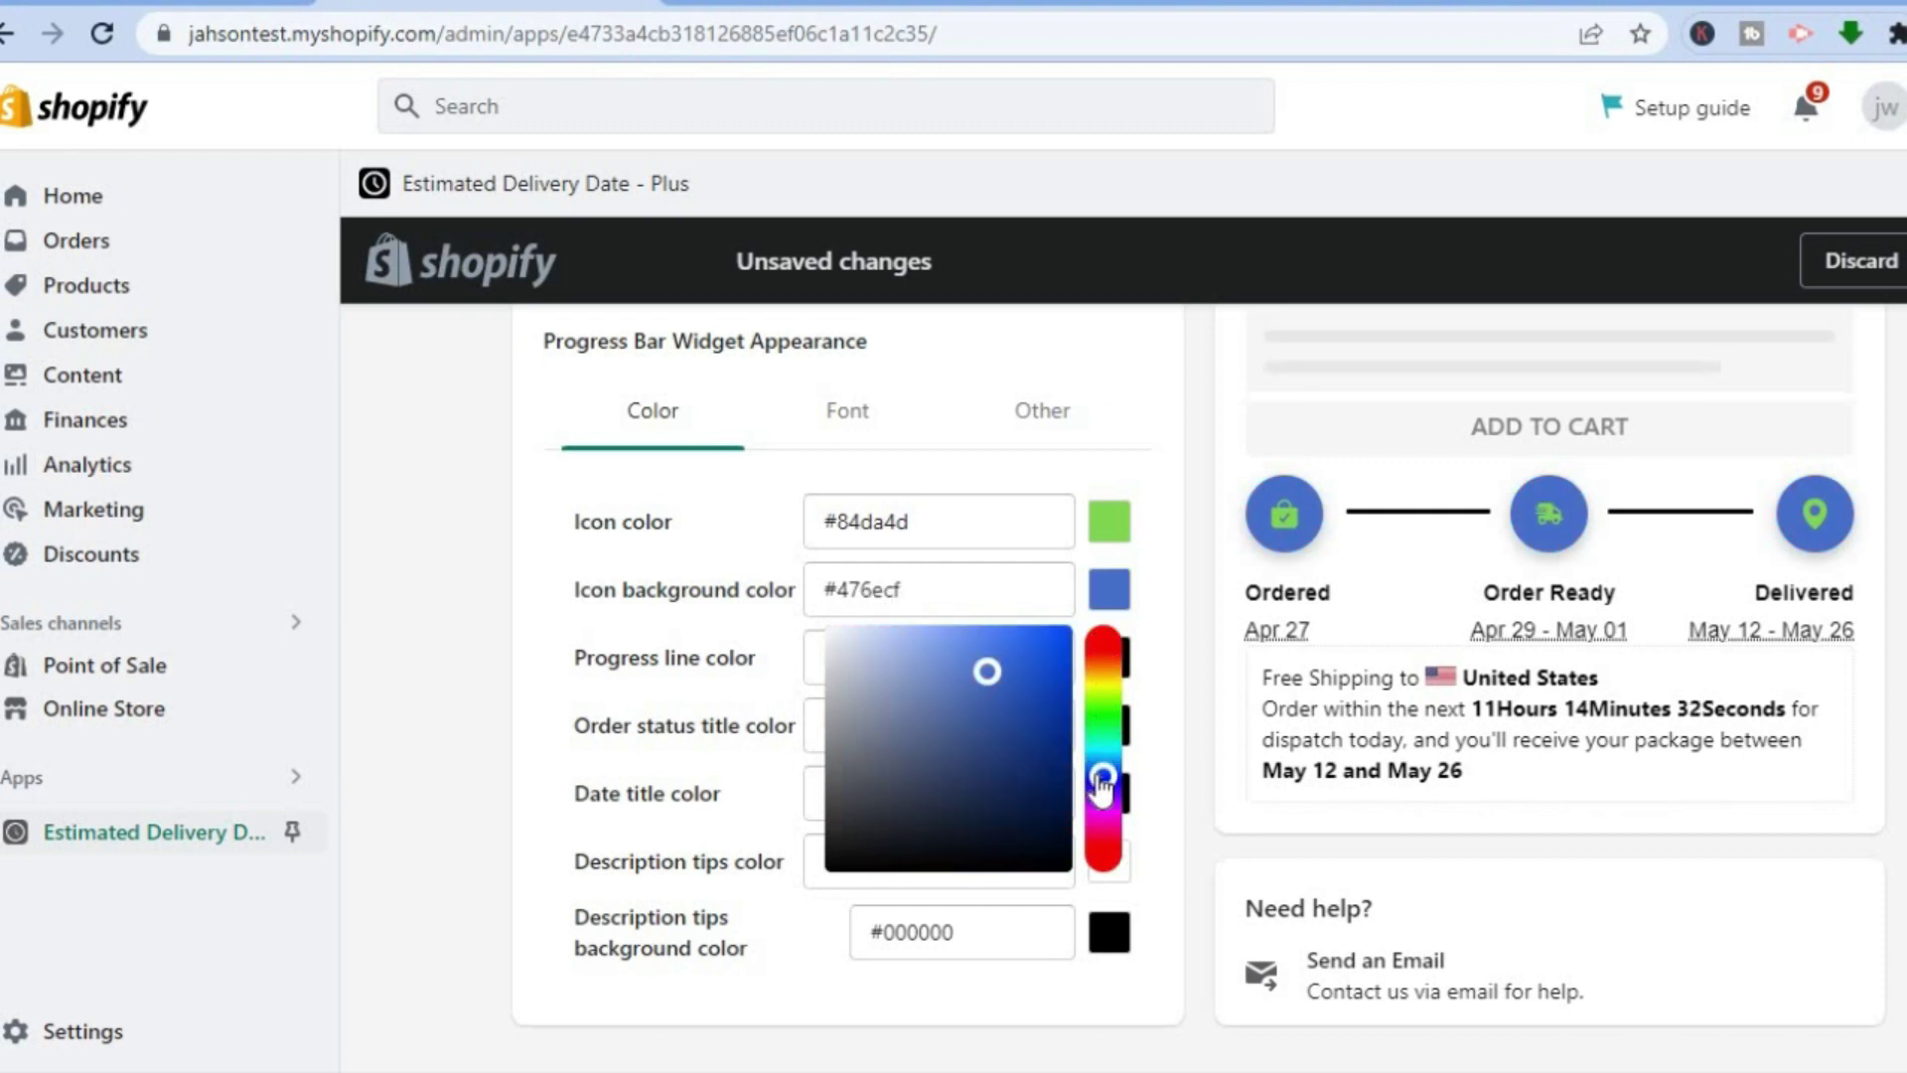
pyautogui.click(1192, 696)
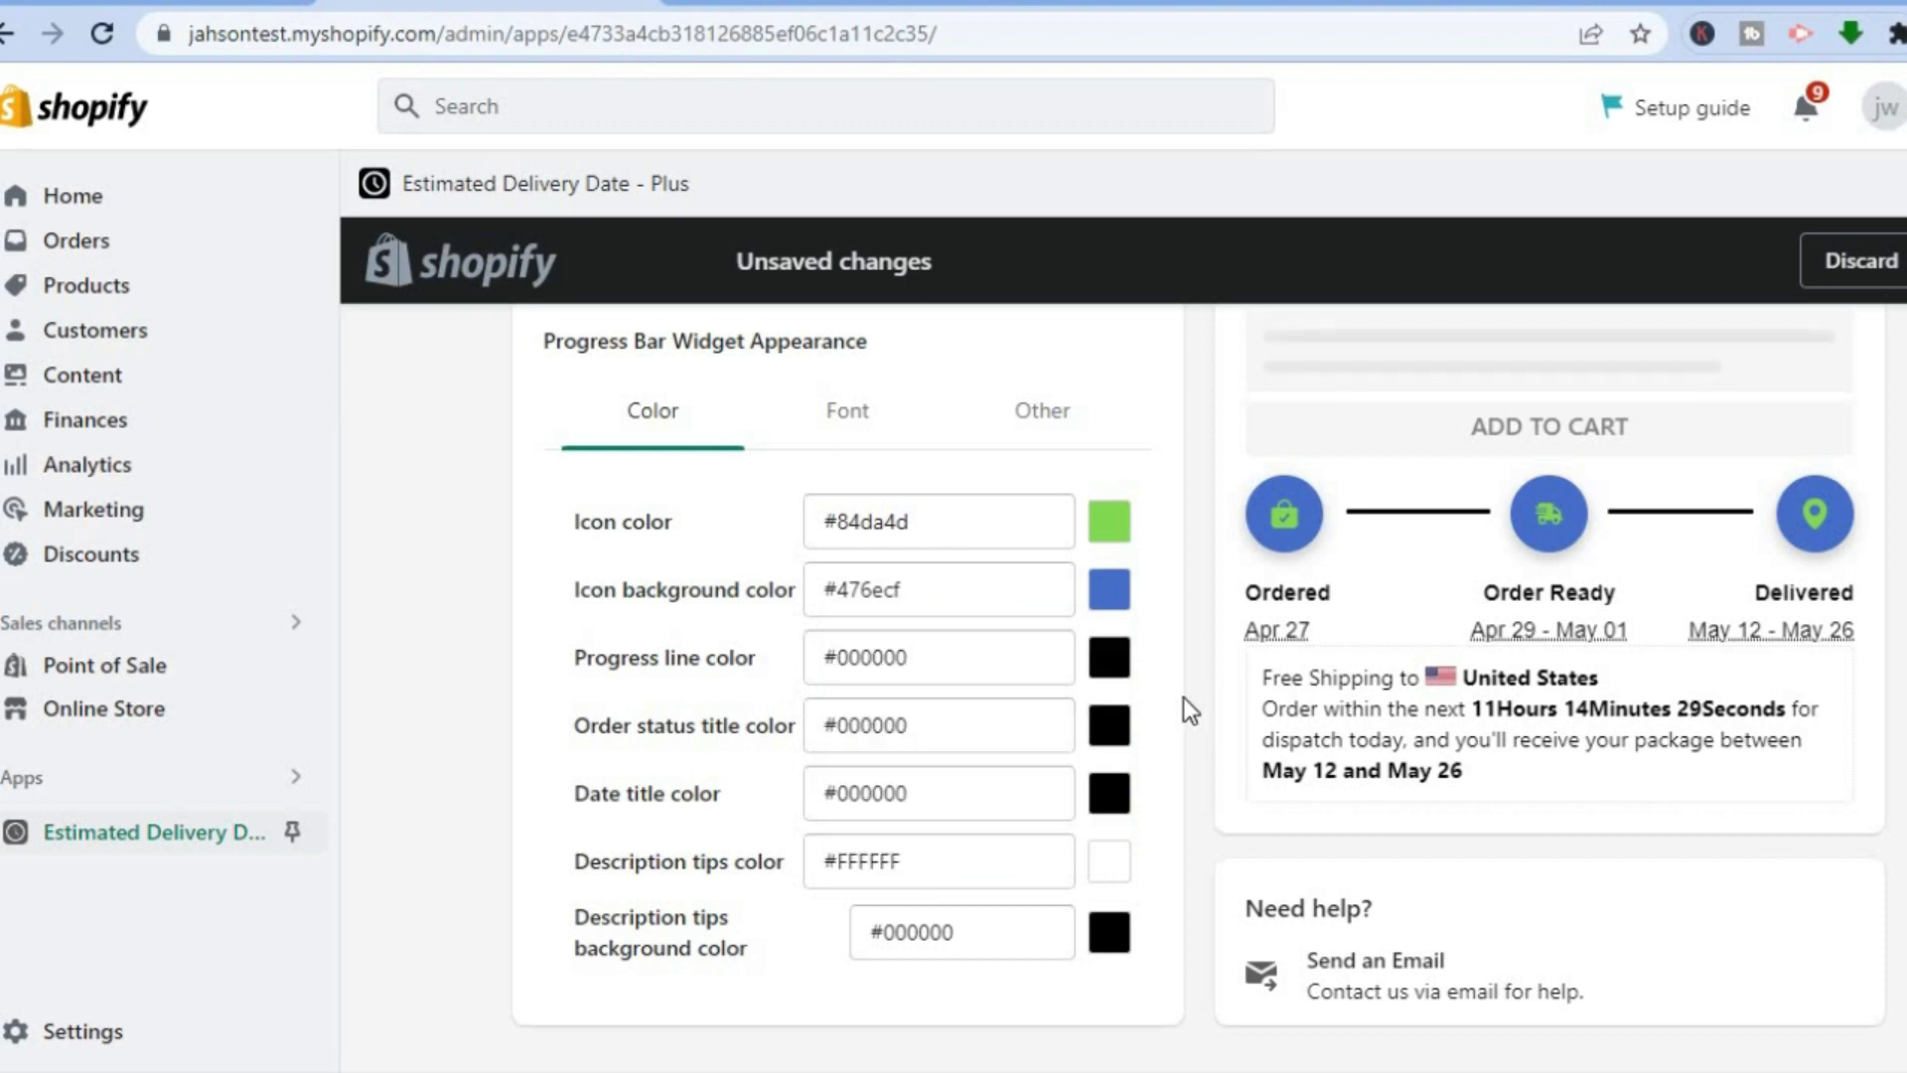
pyautogui.click(1109, 658)
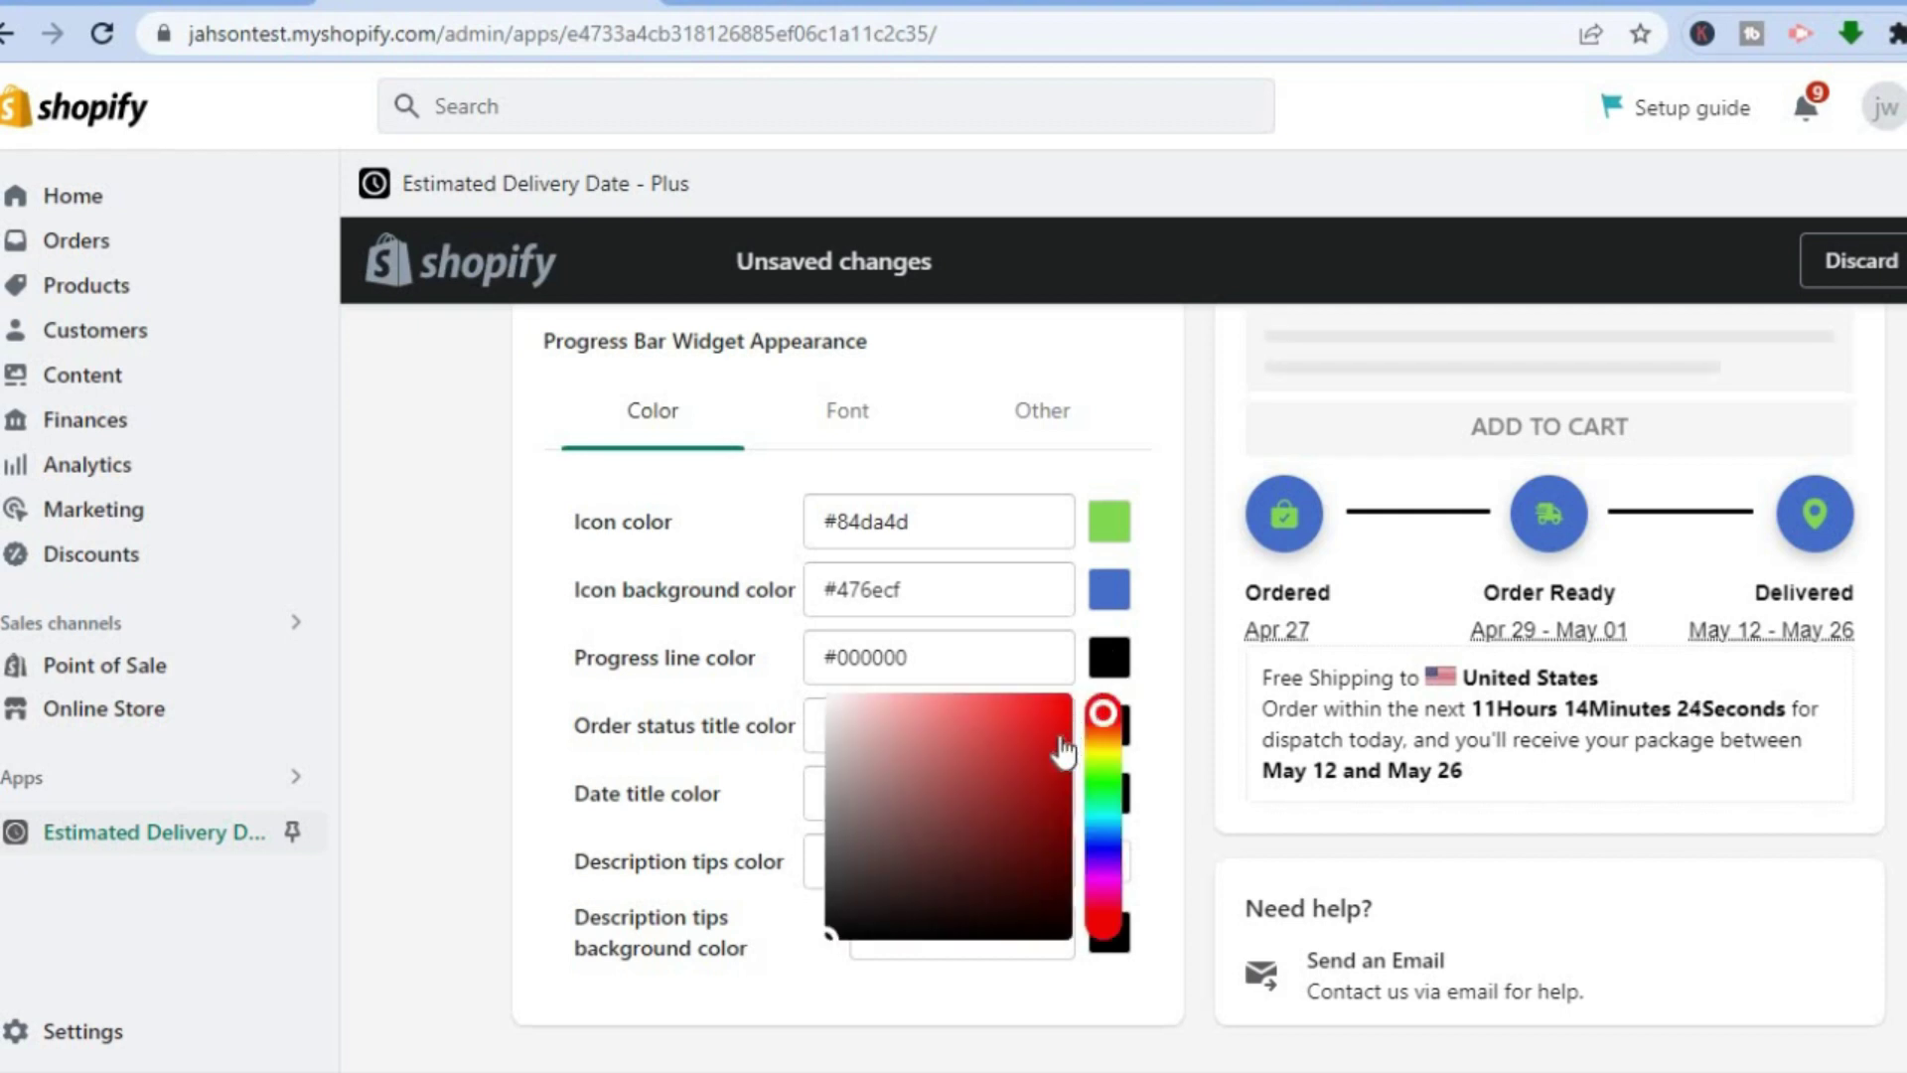
pyautogui.click(996, 740)
pyautogui.click(1102, 750)
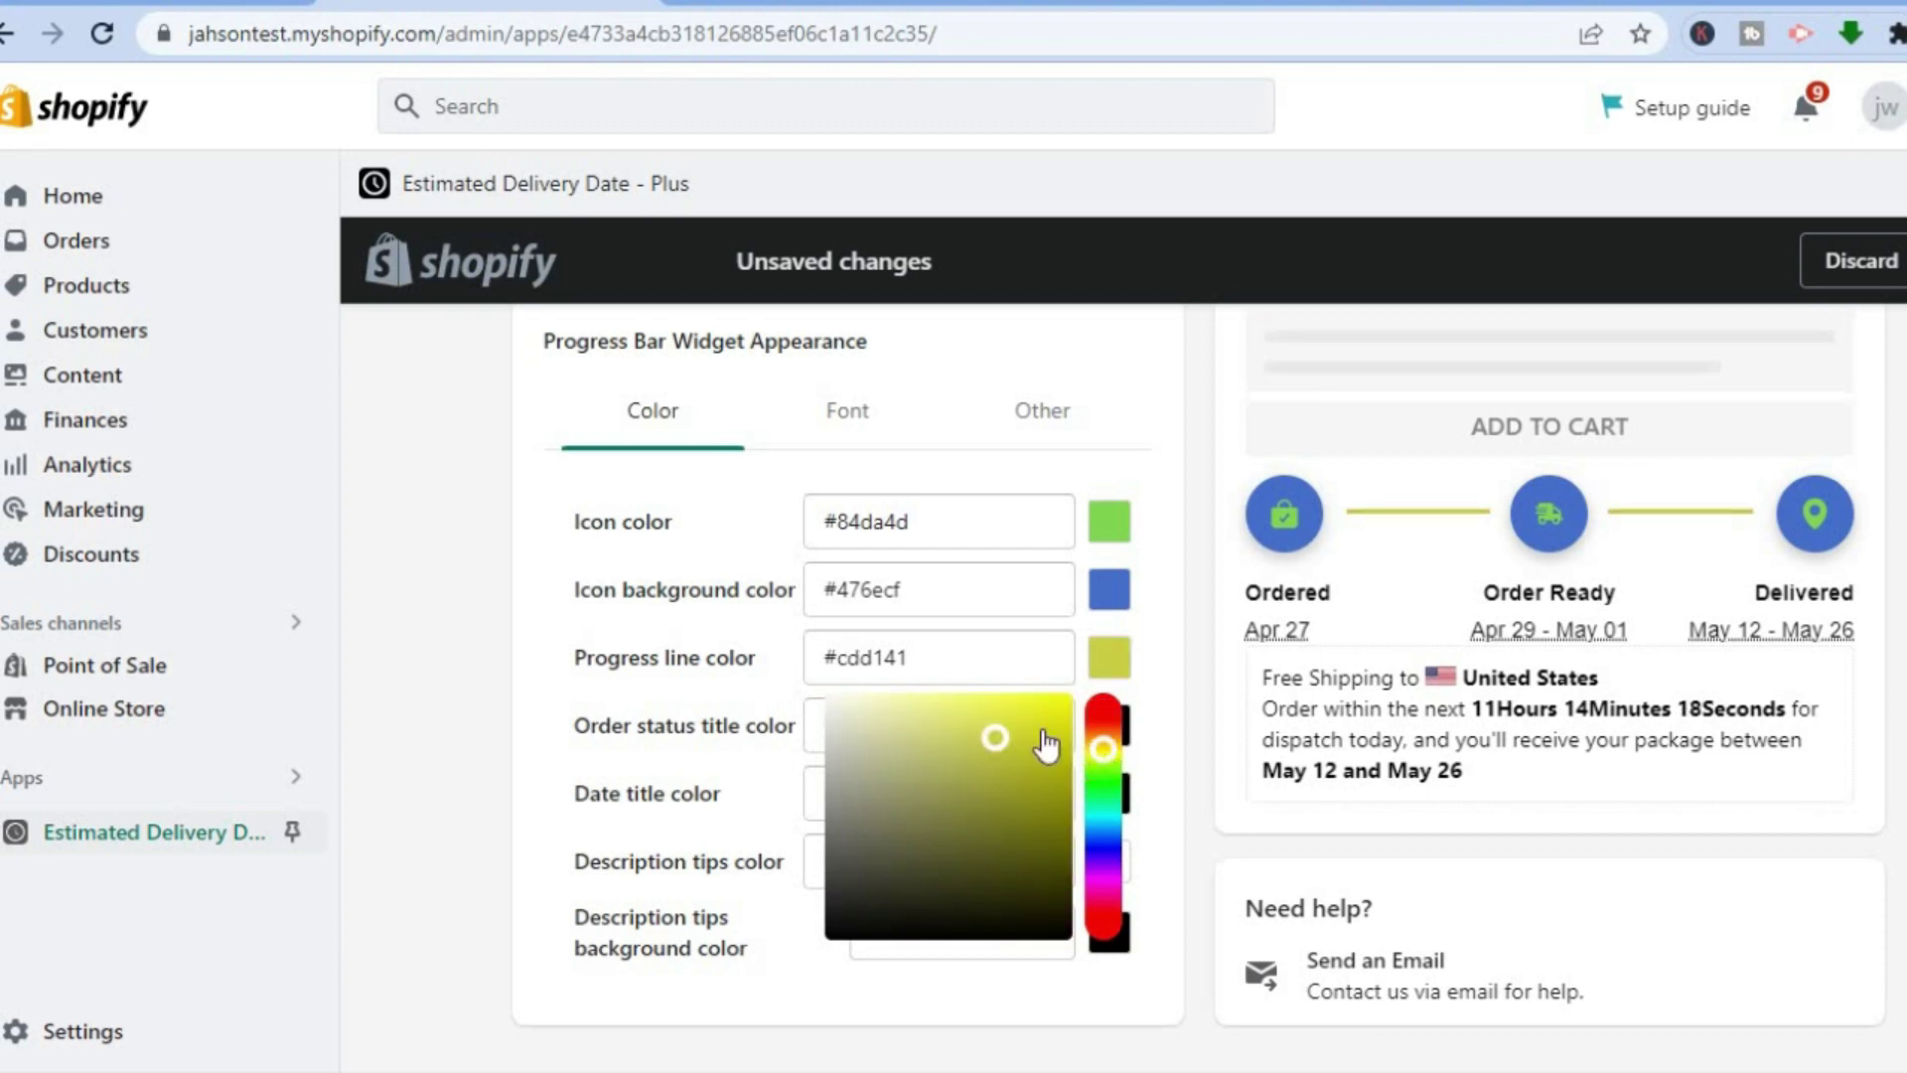
pyautogui.click(943, 703)
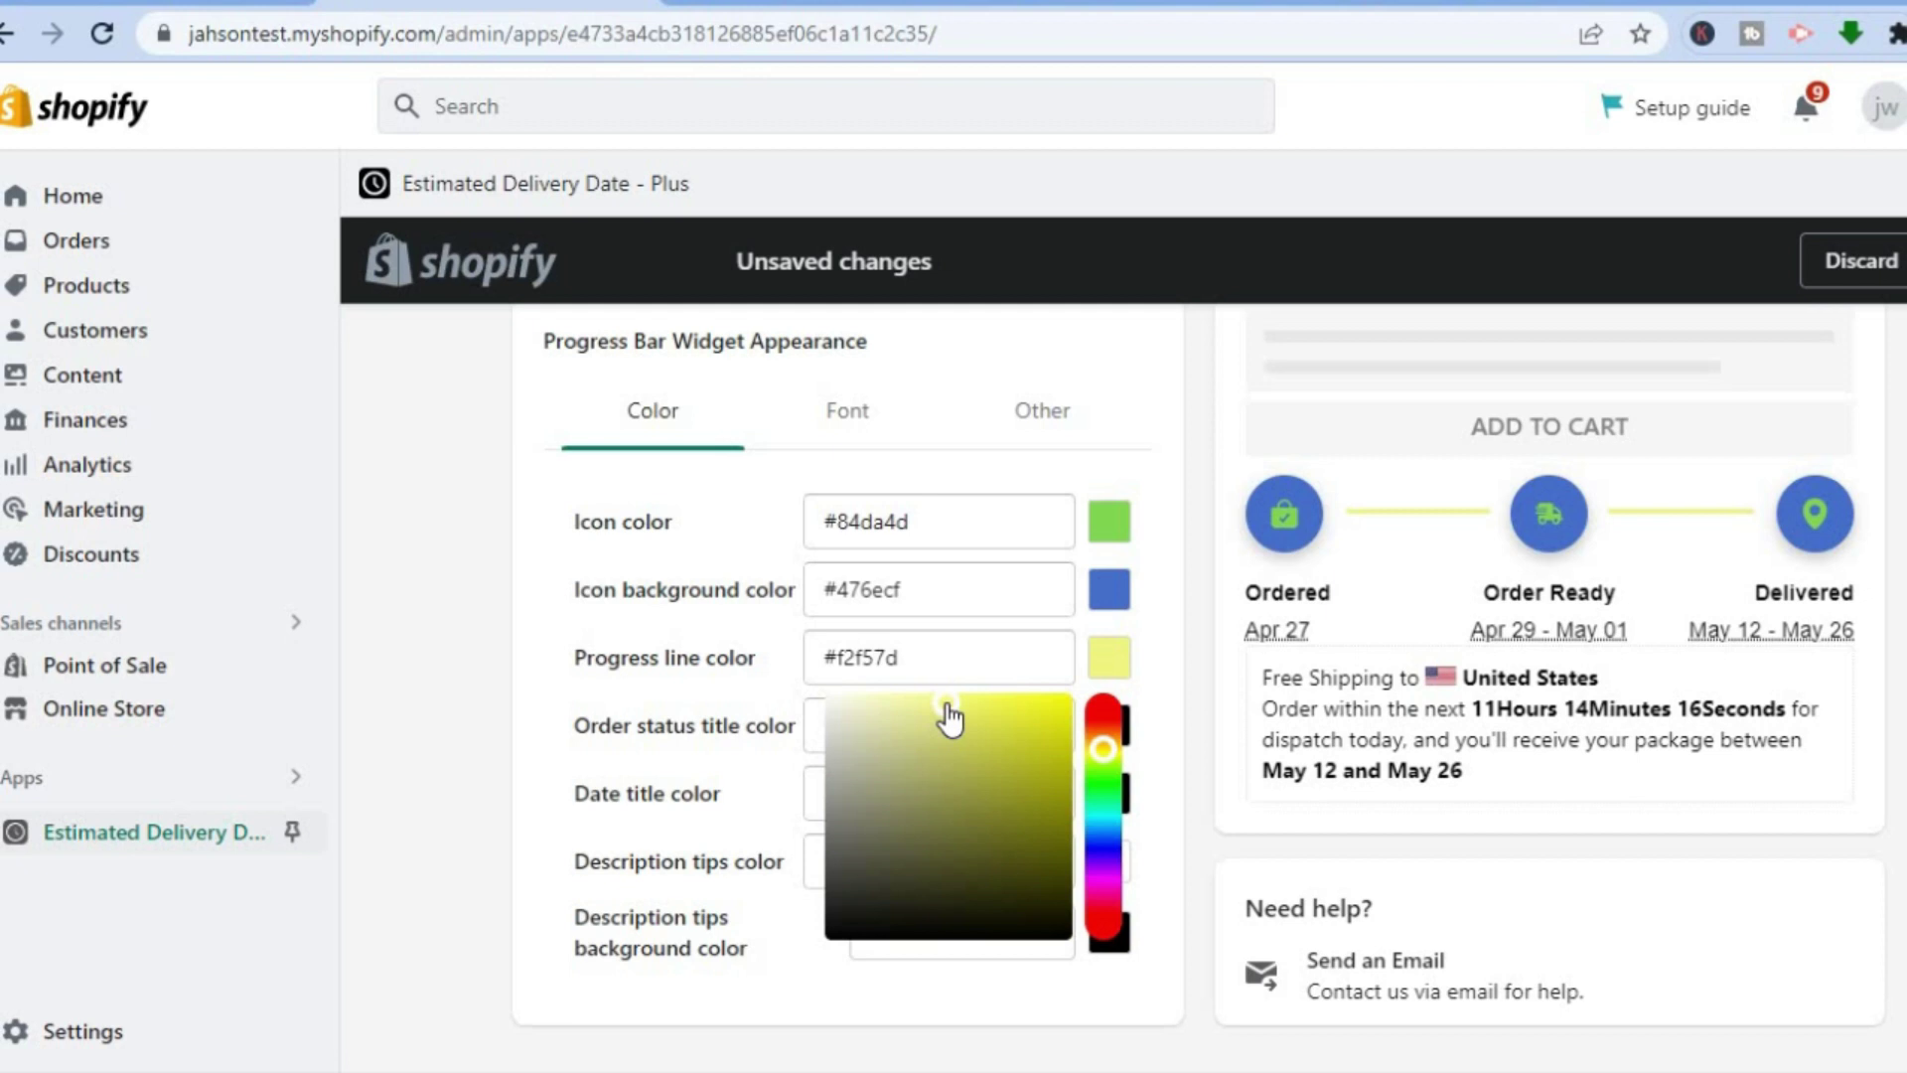
pyautogui.click(1186, 764)
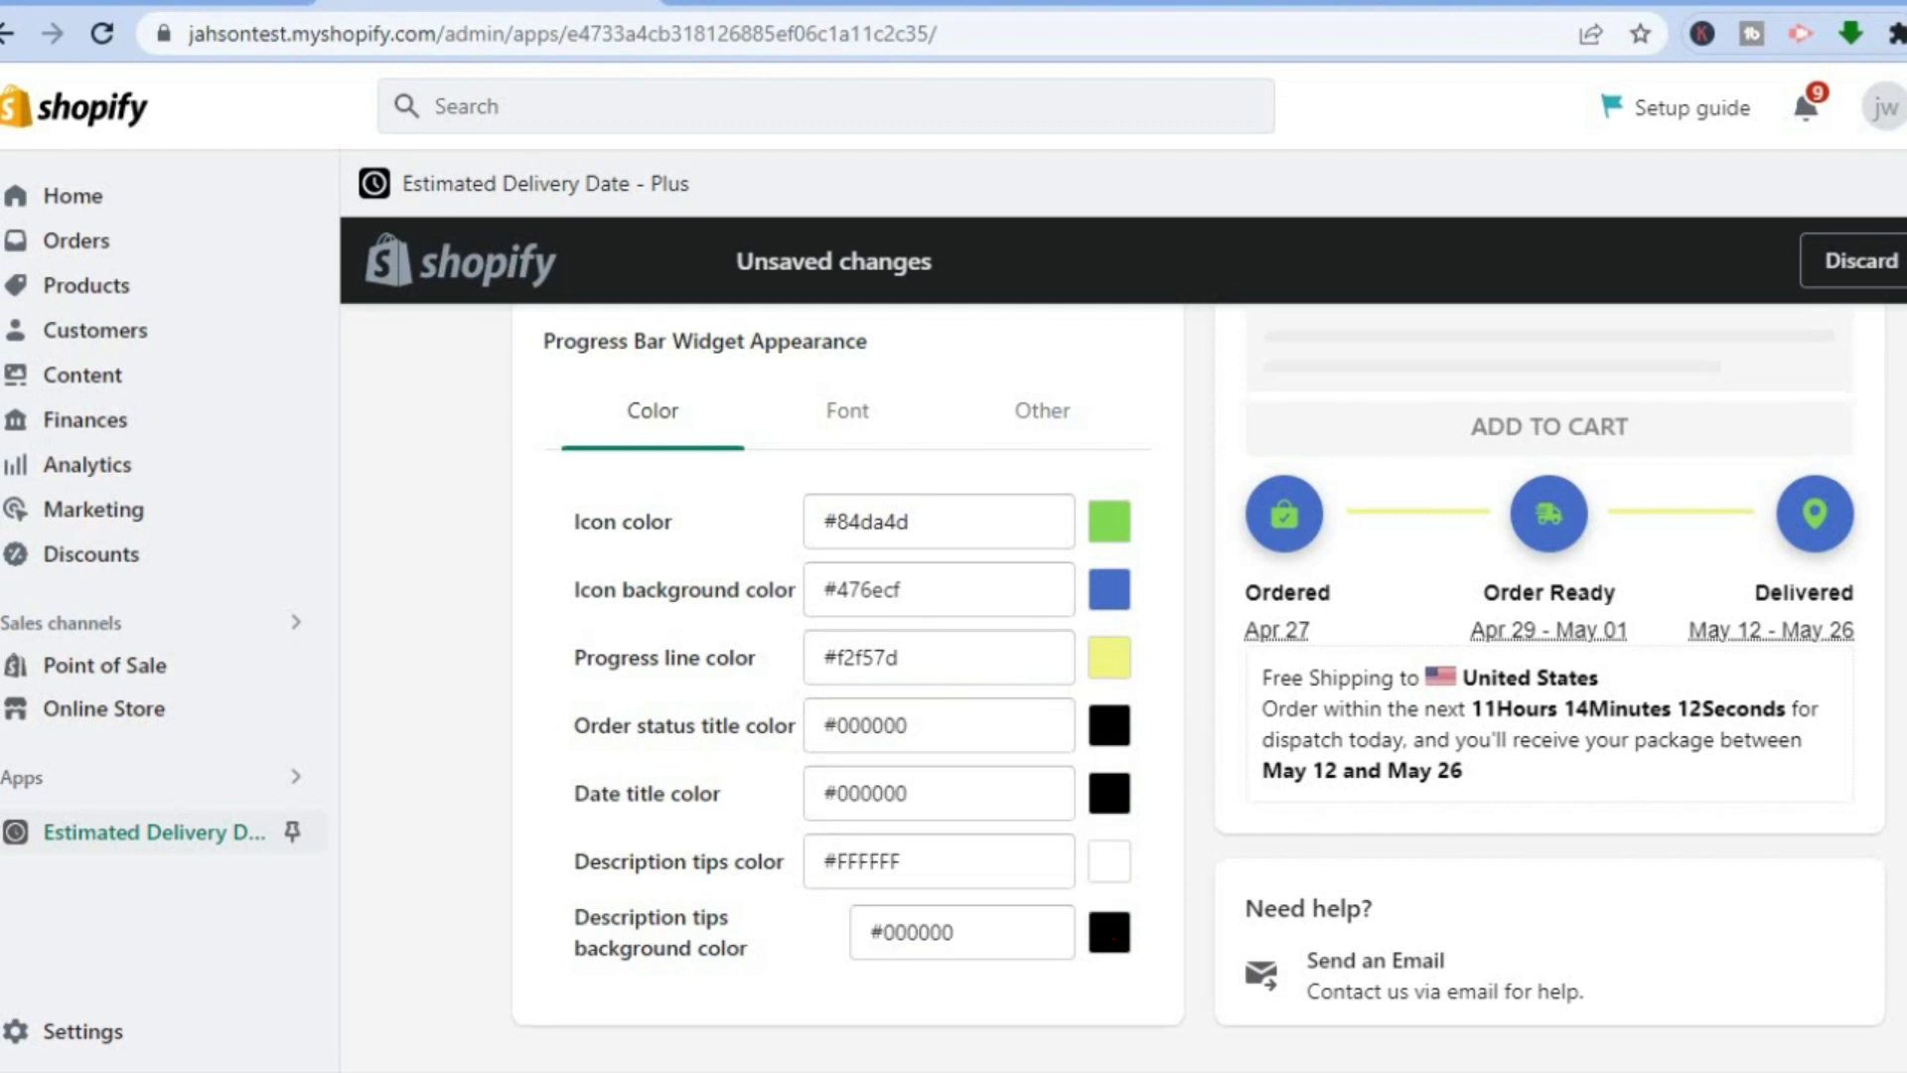
# Step: Save the changed appearance configuration of the delivery date widget
pyautogui.scroll(10, 1199, 685)
pyautogui.scroll(4, 1199, 686)
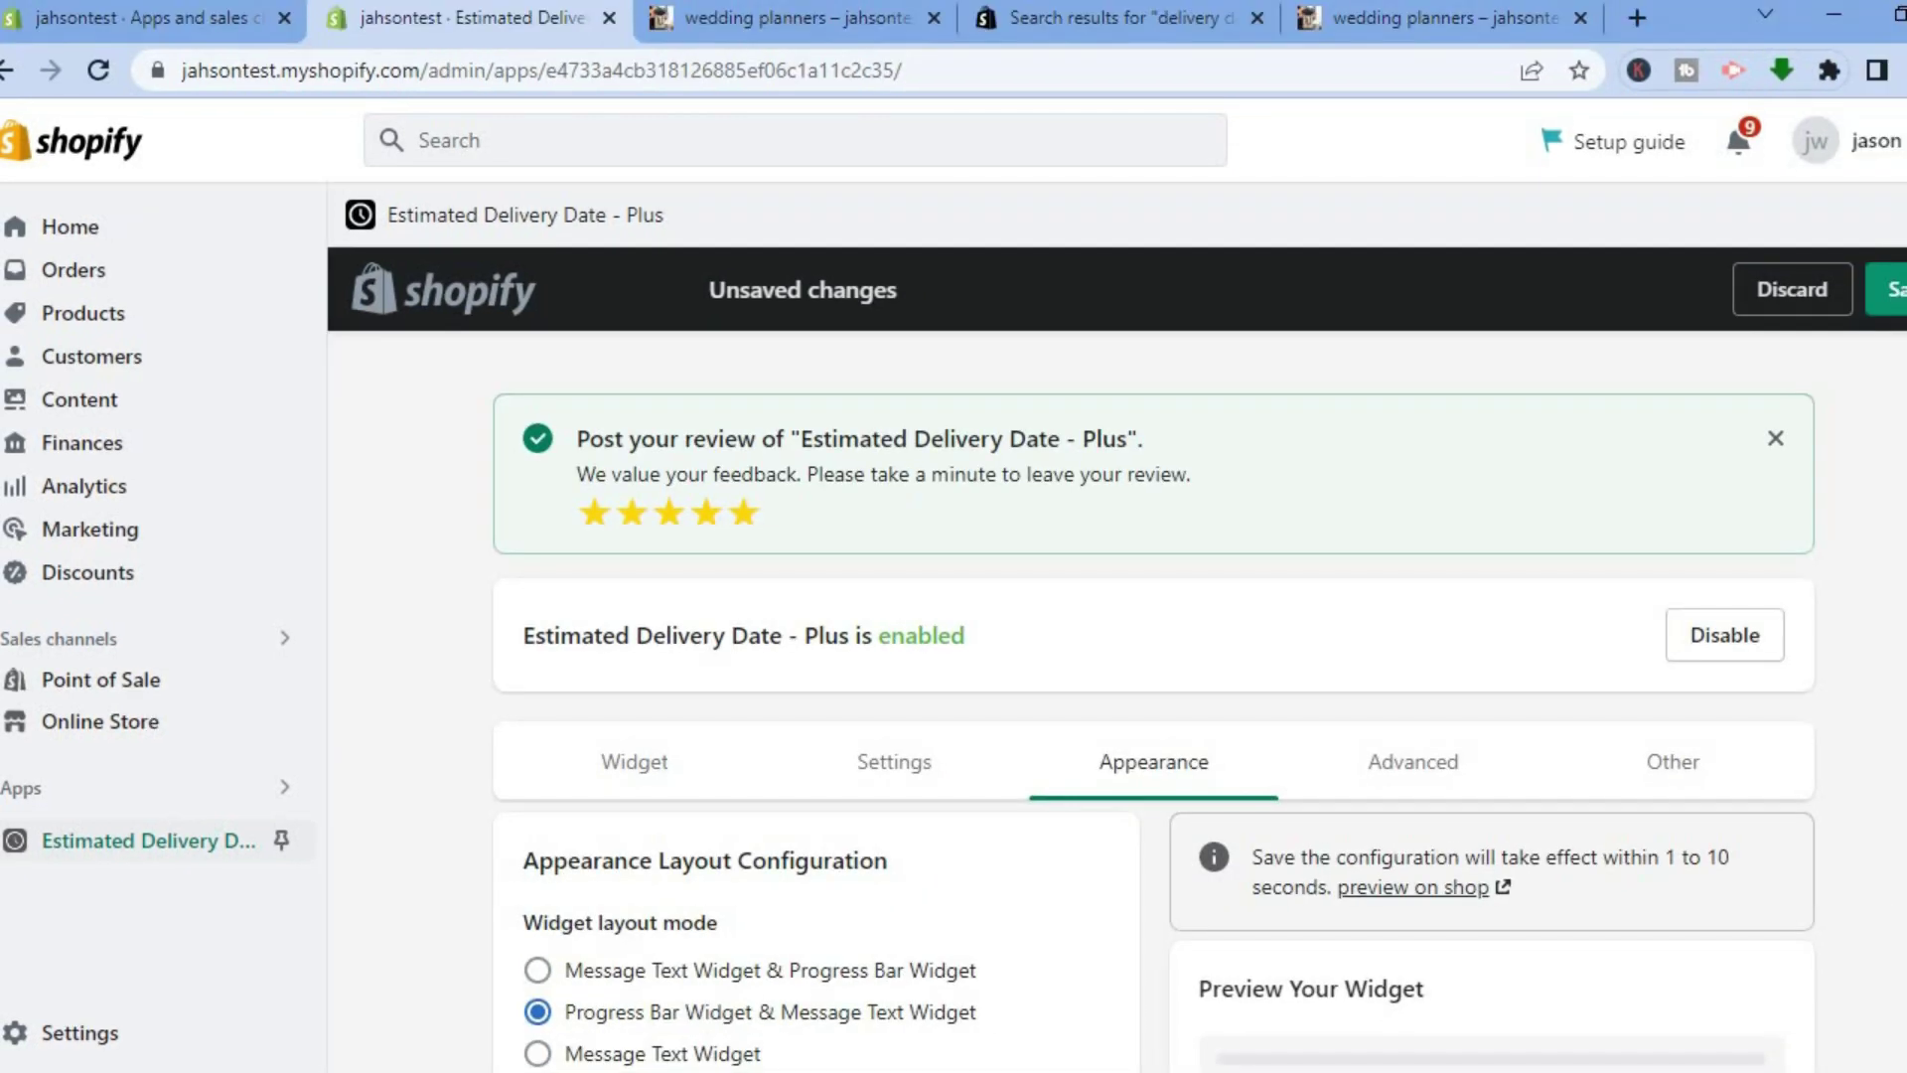
pyautogui.press('F5')
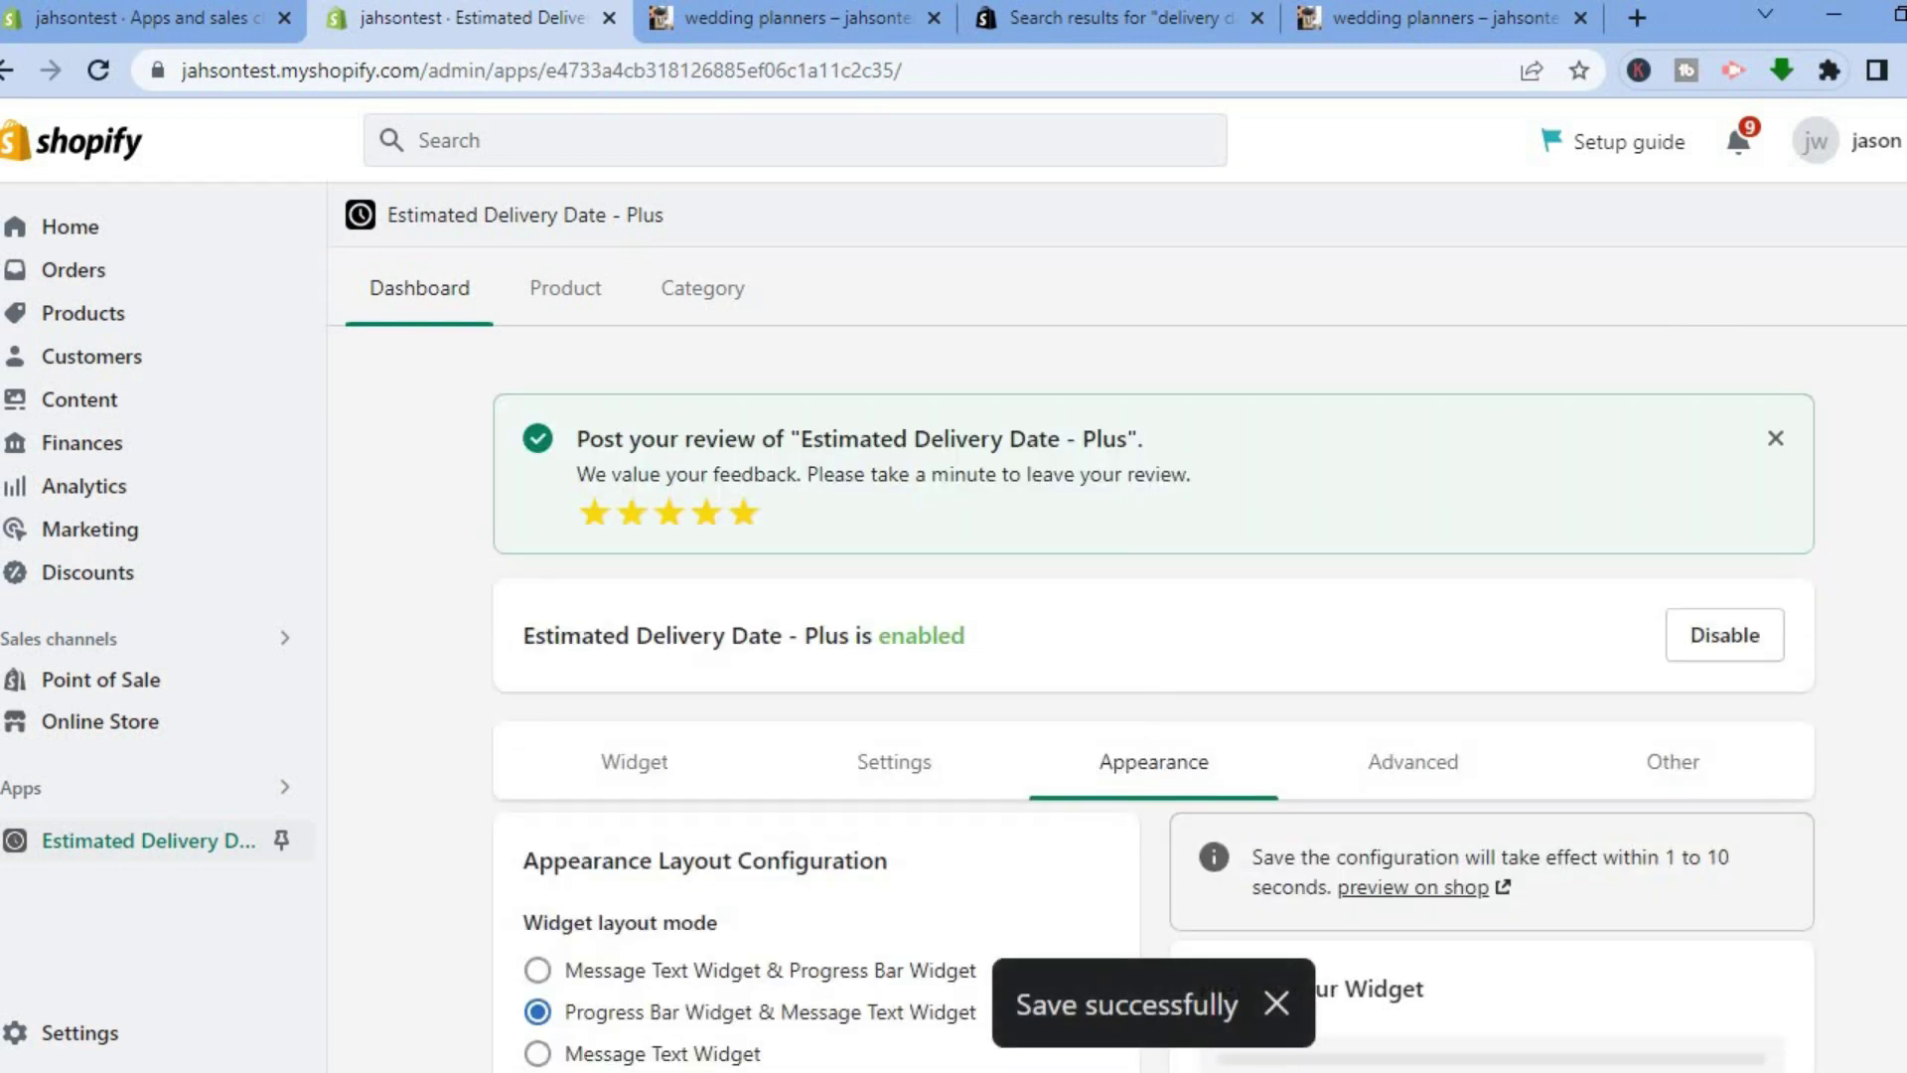
# Step: Preview the shop's wedding planners product page and examine the delivery progress bar and message below the purchase buttons
pyautogui.click(1431, 889)
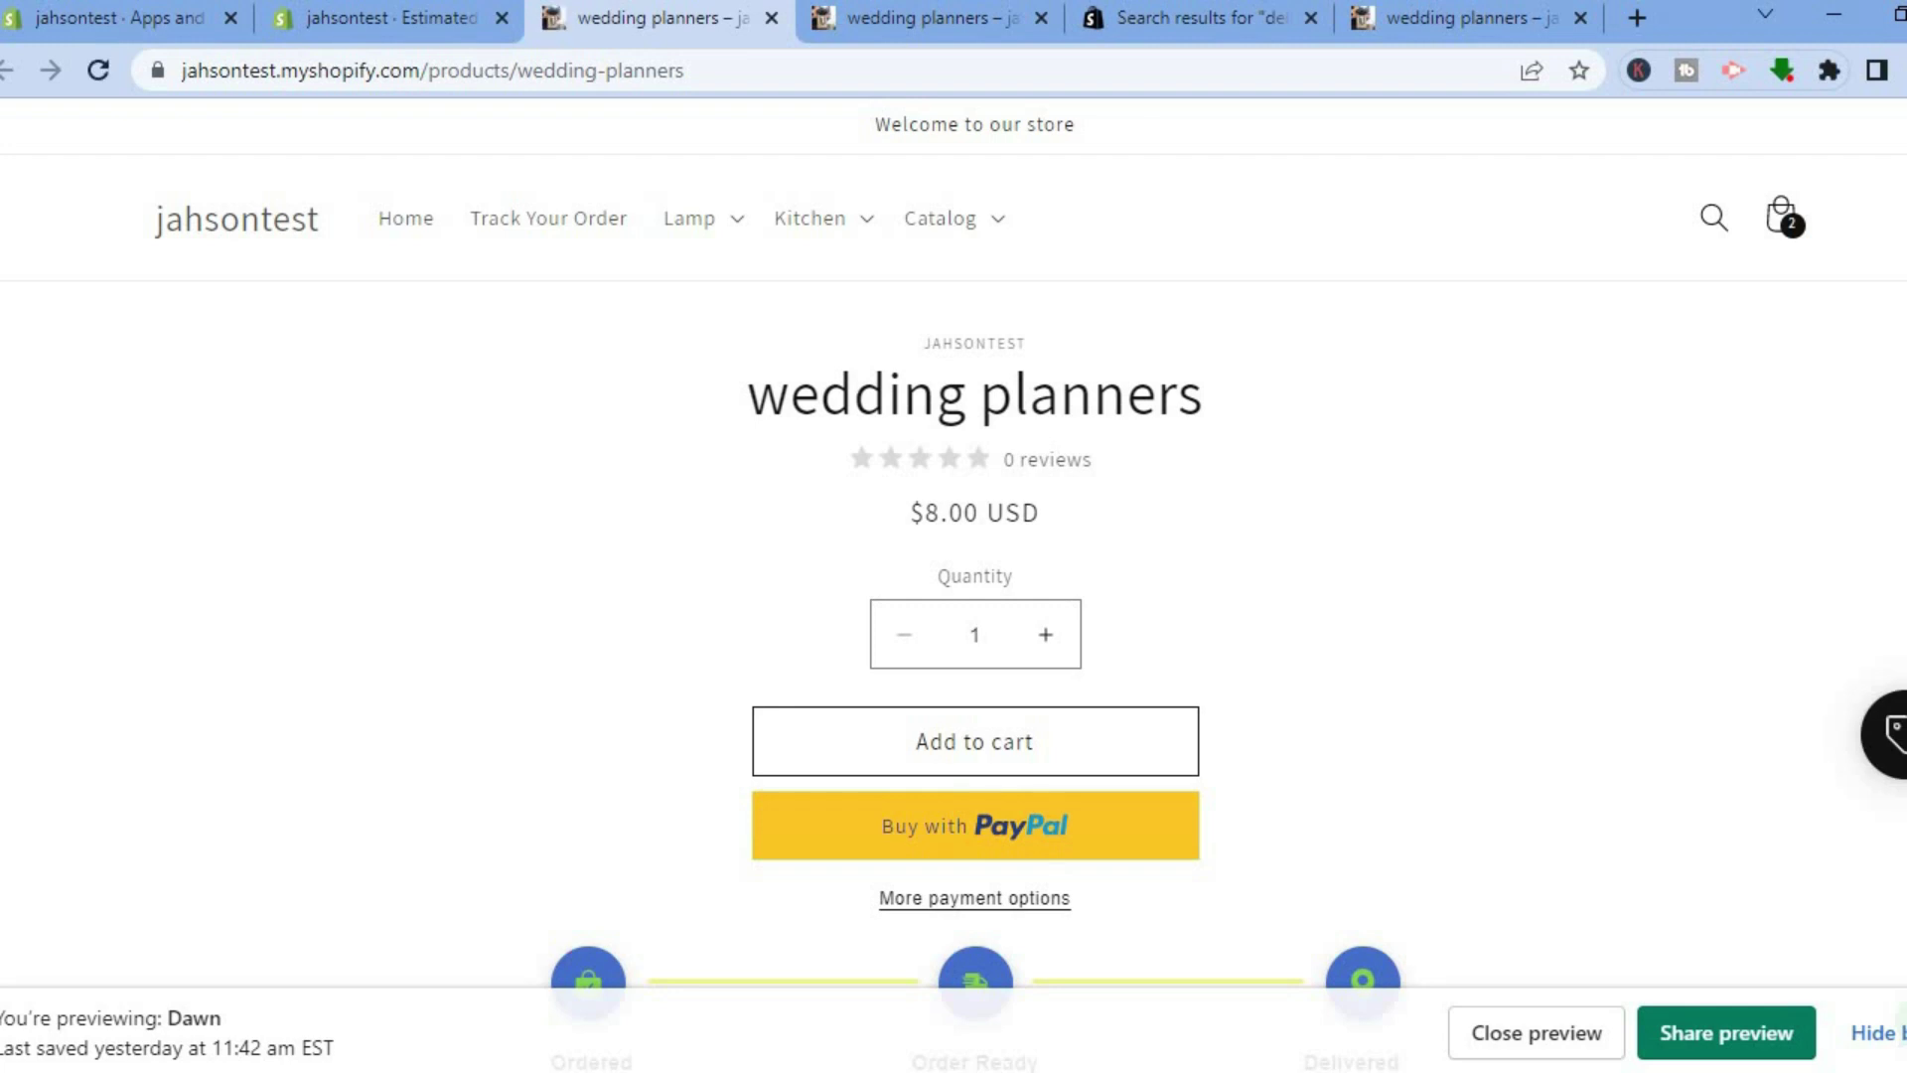
pyautogui.scroll(-5, 975, 596)
pyautogui.scroll(-2, 974, 596)
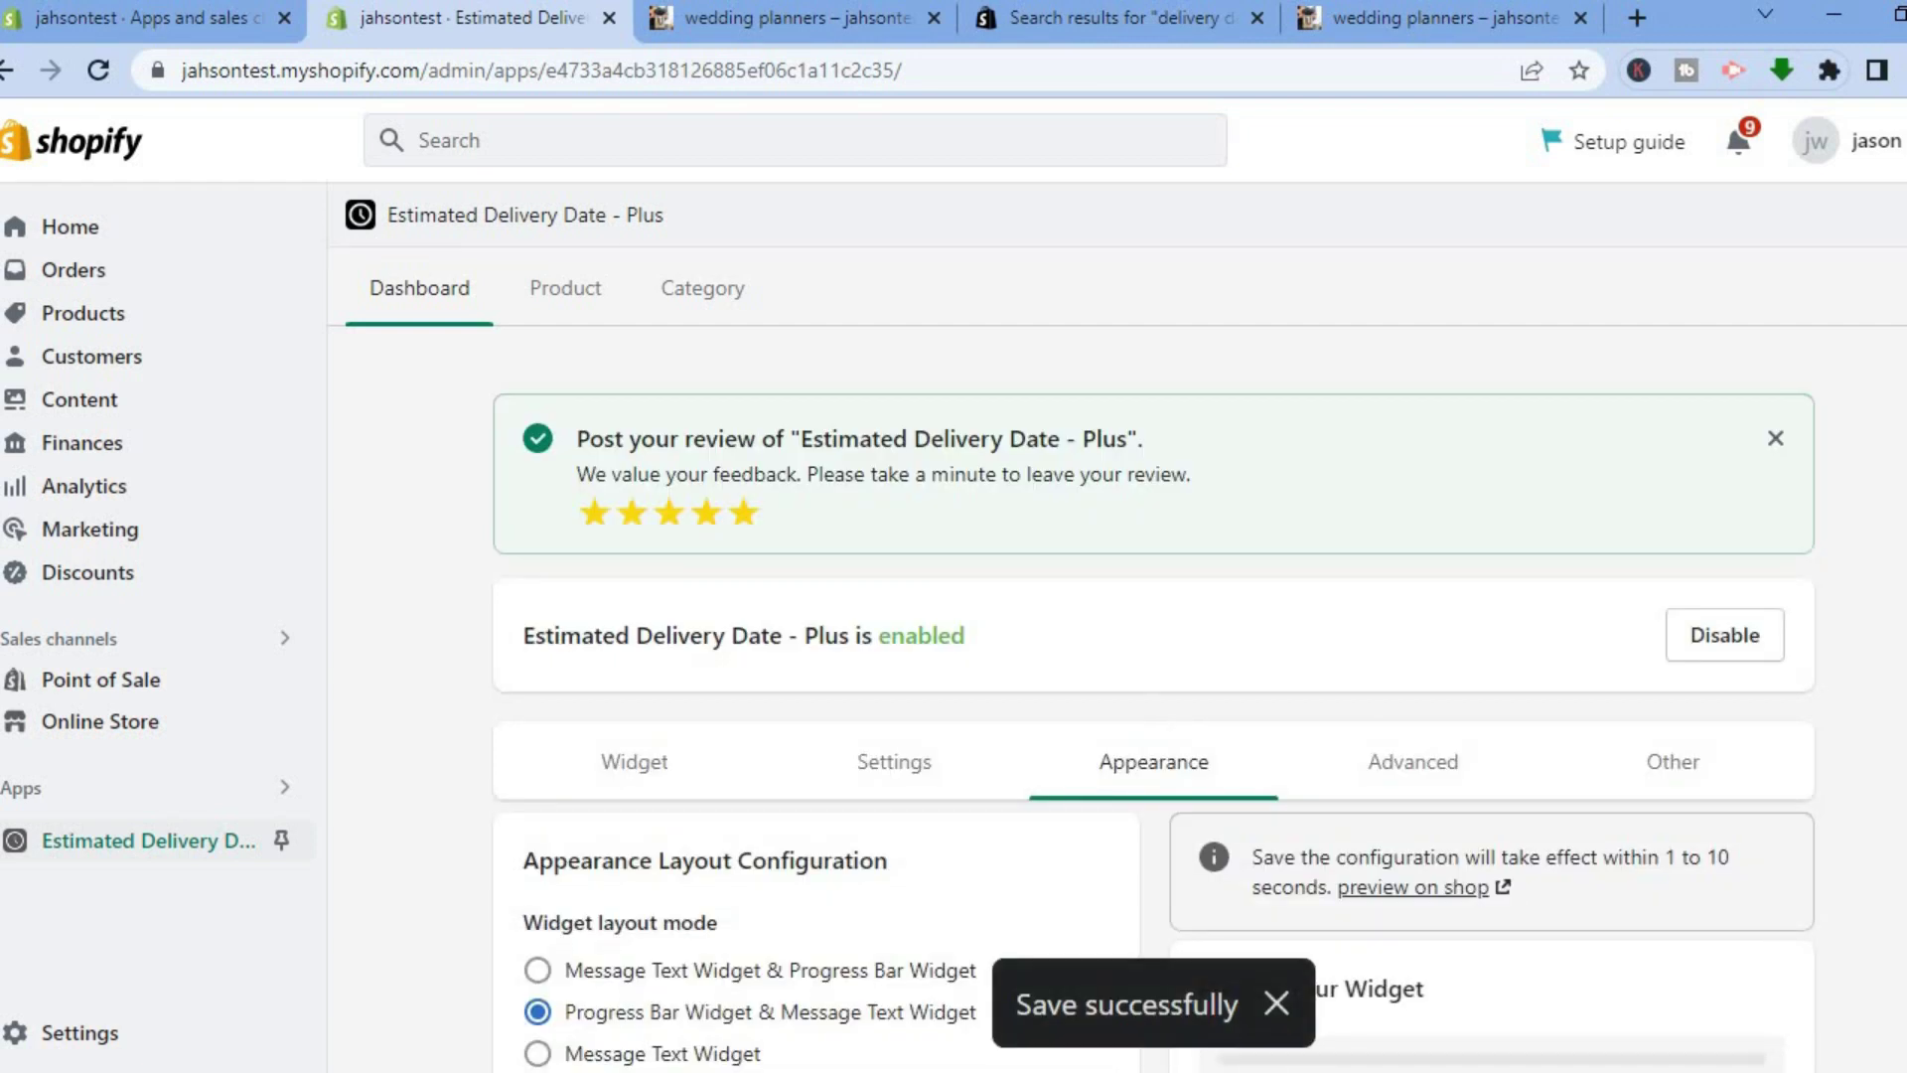
pyautogui.click(1431, 887)
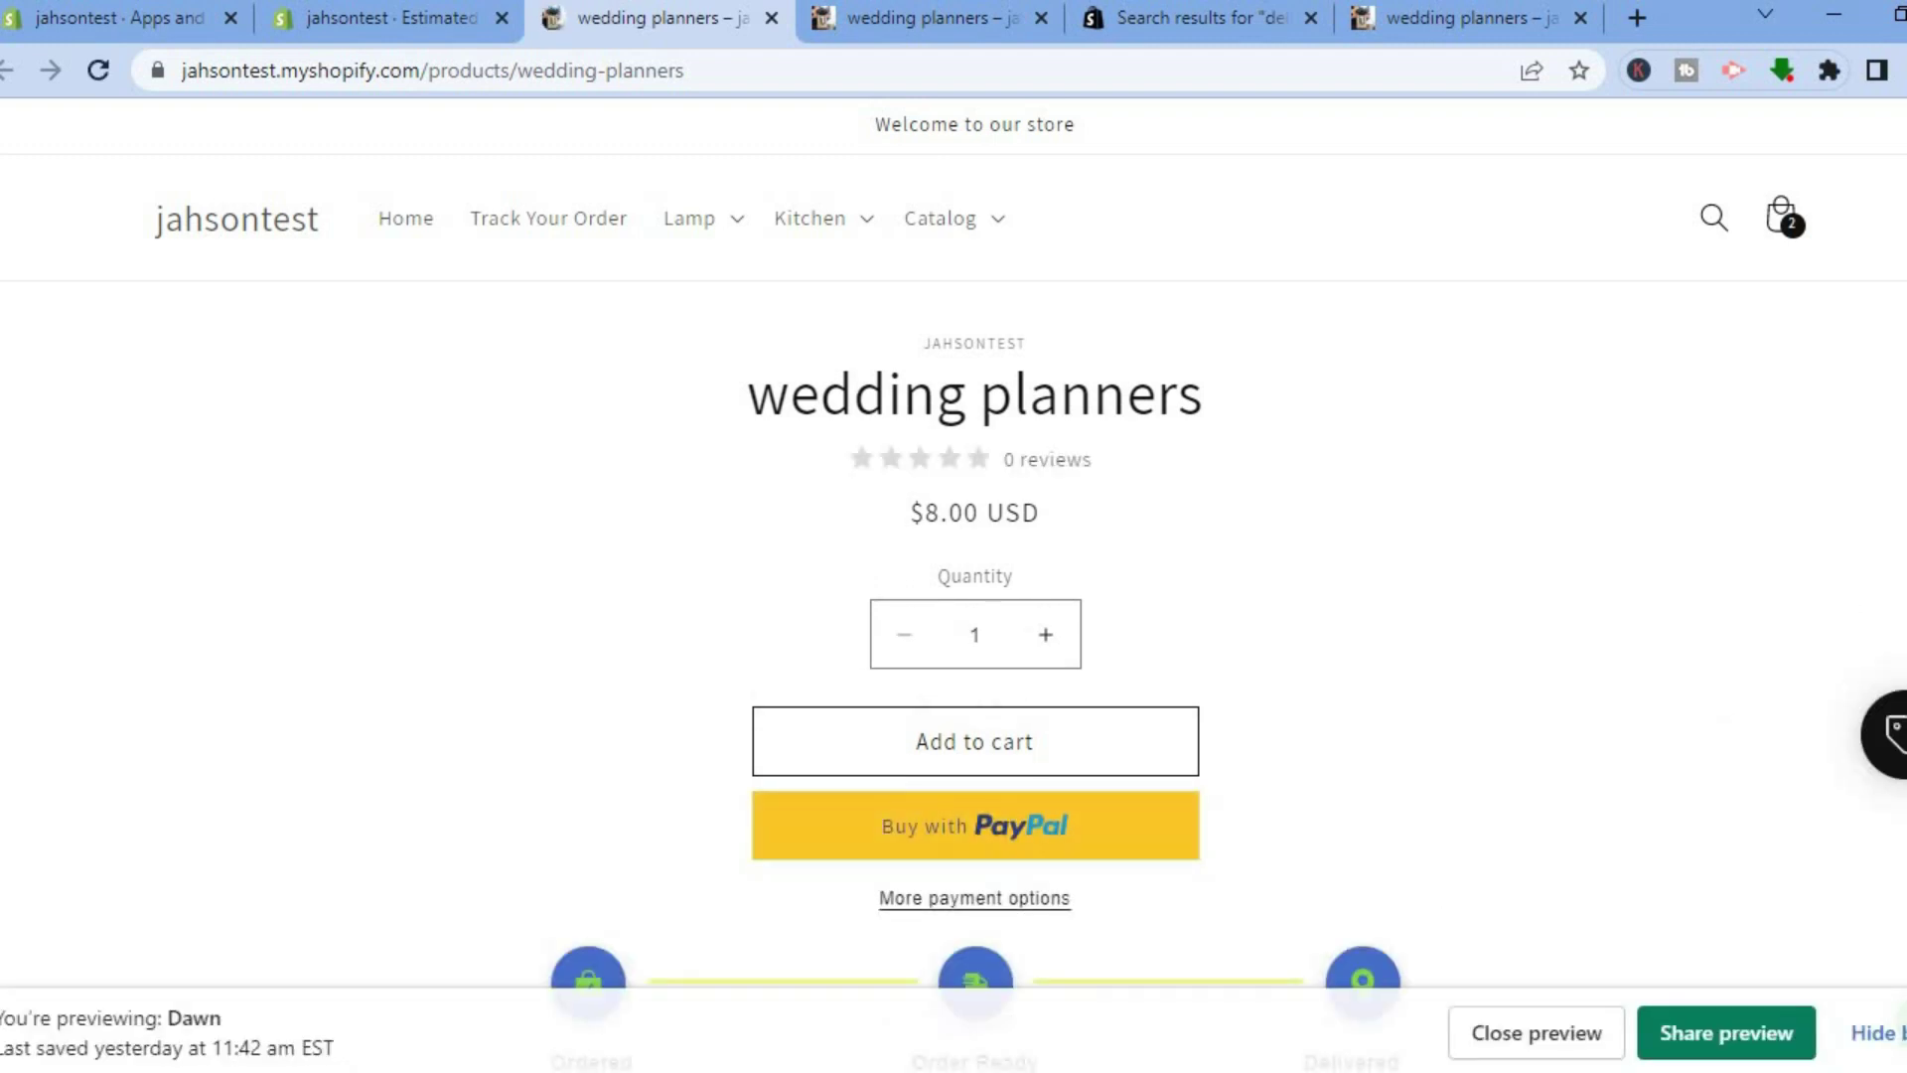
pyautogui.scroll(-6, 975, 596)
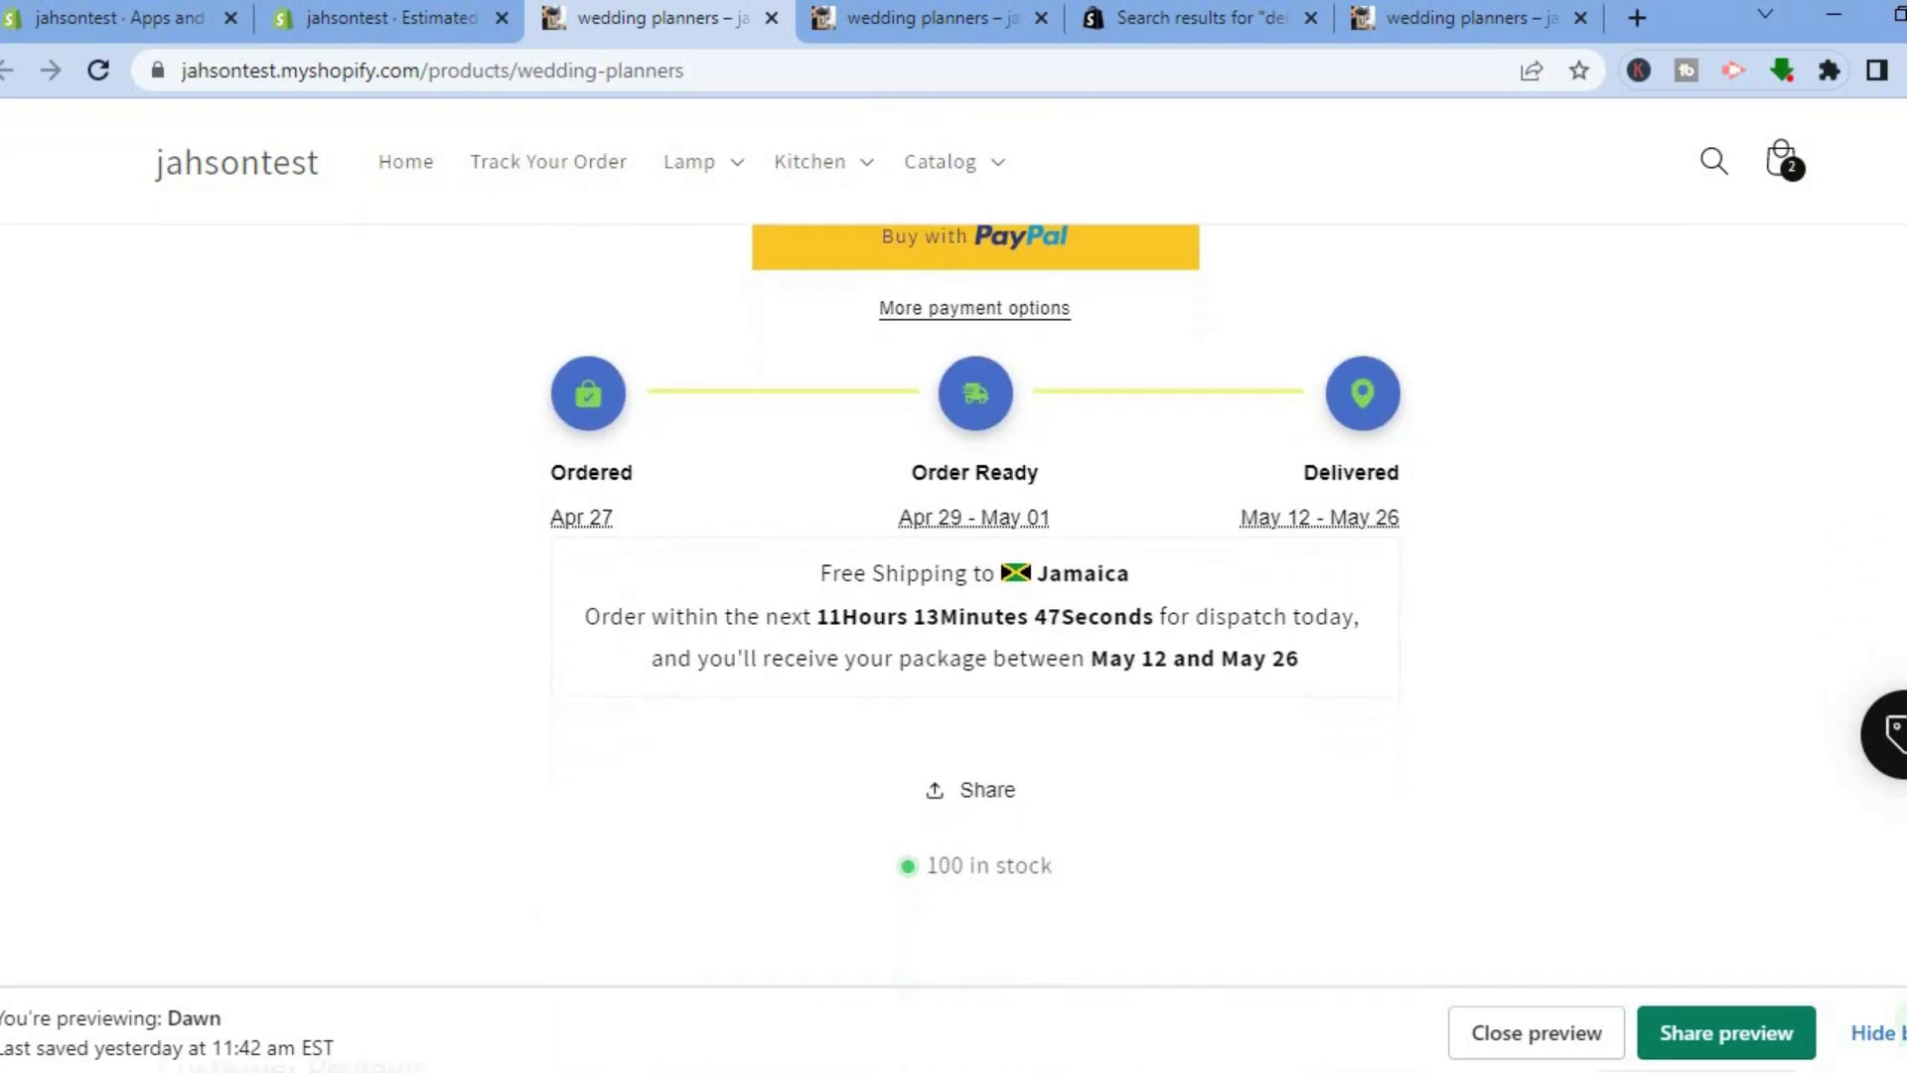
pyautogui.scroll(-1, 976, 596)
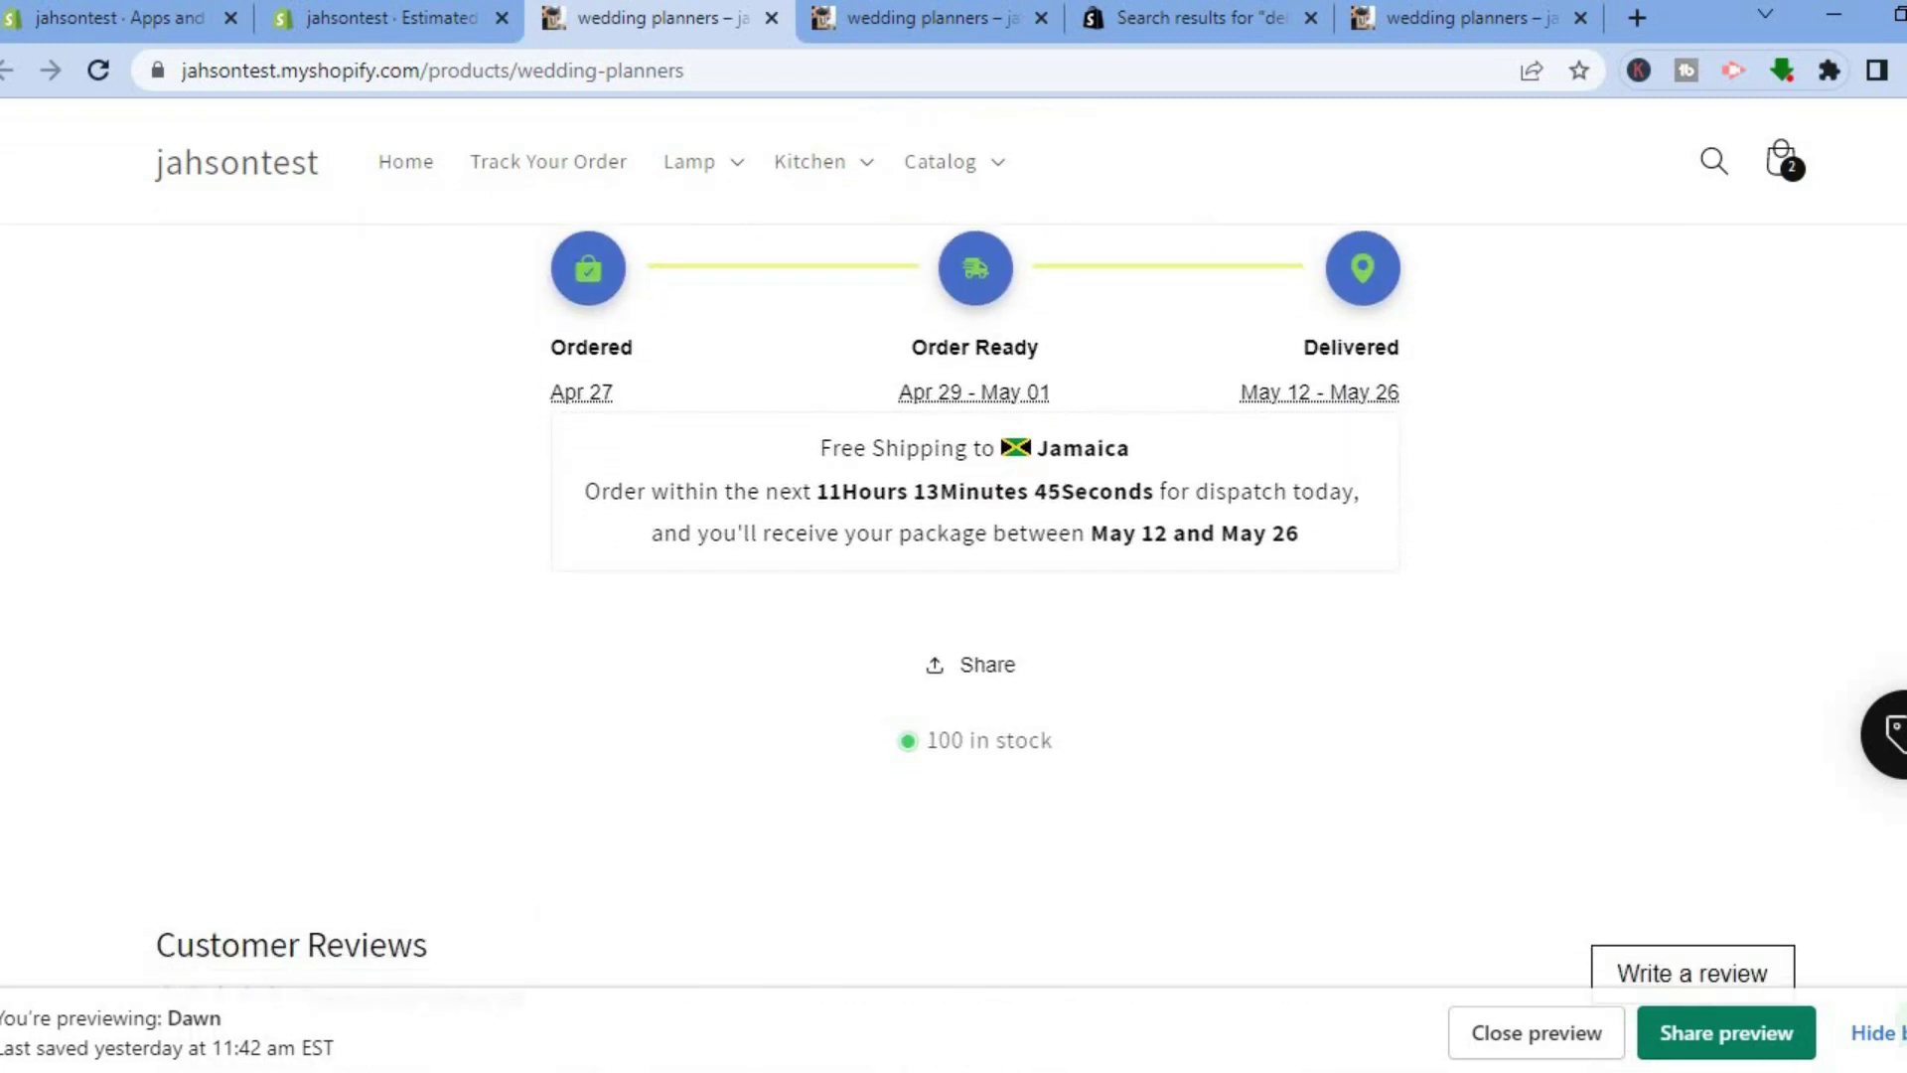